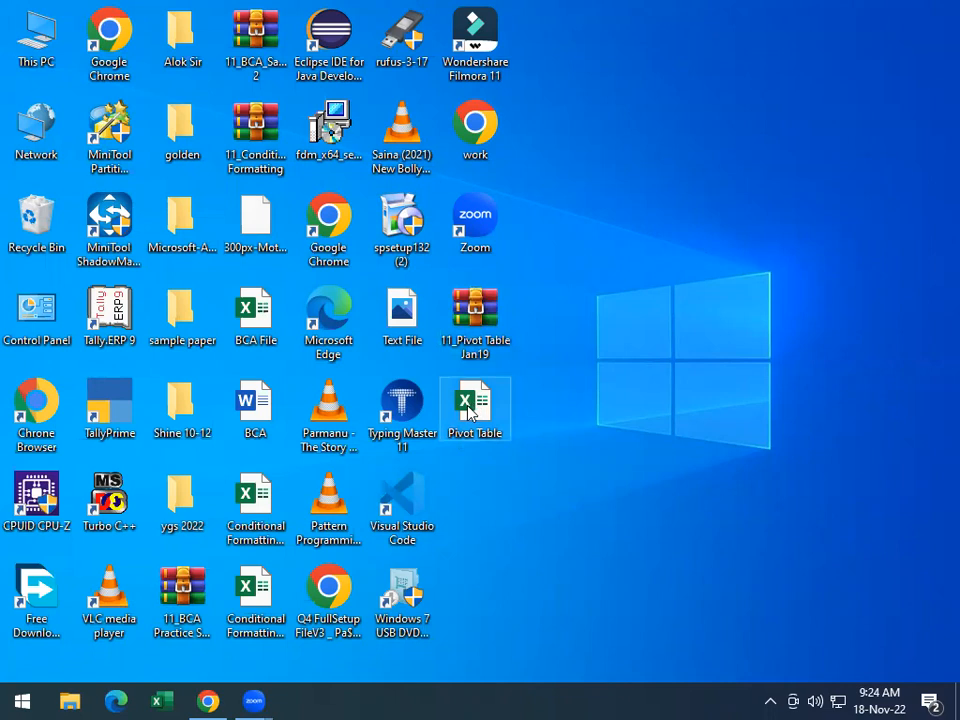
Open the Pivot Table workbook from the desktop and look through the sales records on the Database 1 sheet
{"action": "double_click", "coordinate": [469, 410]}
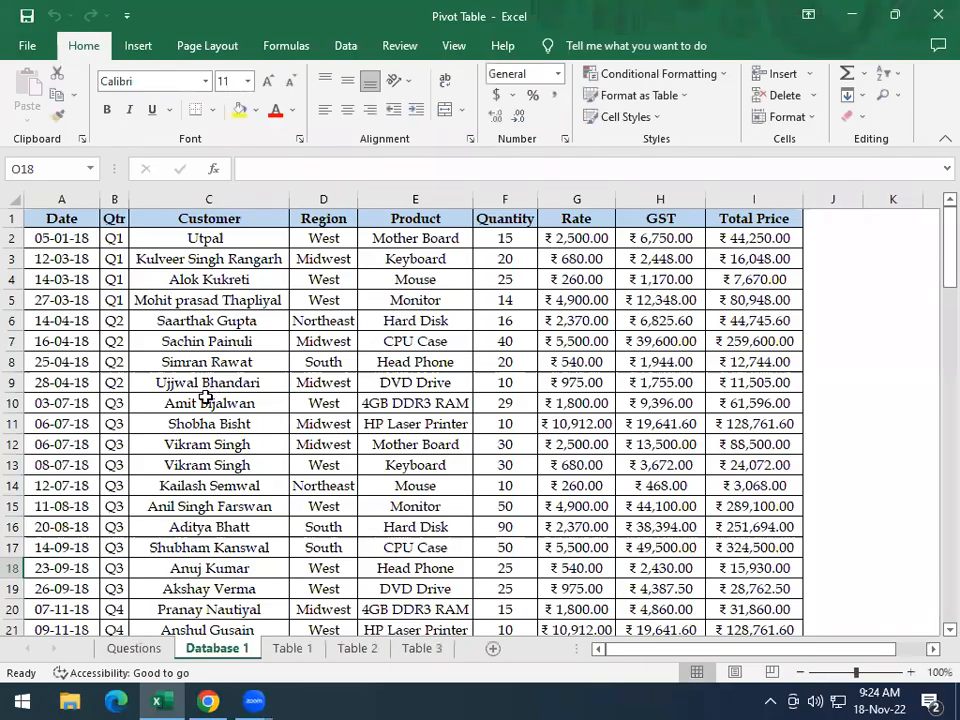
{"action": "scroll", "coordinate": [229, 400], "scroll_direction": "down", "scroll_amount": 5}
{"action": "scroll", "coordinate": [236, 400], "scroll_direction": "up", "scroll_amount": 5}
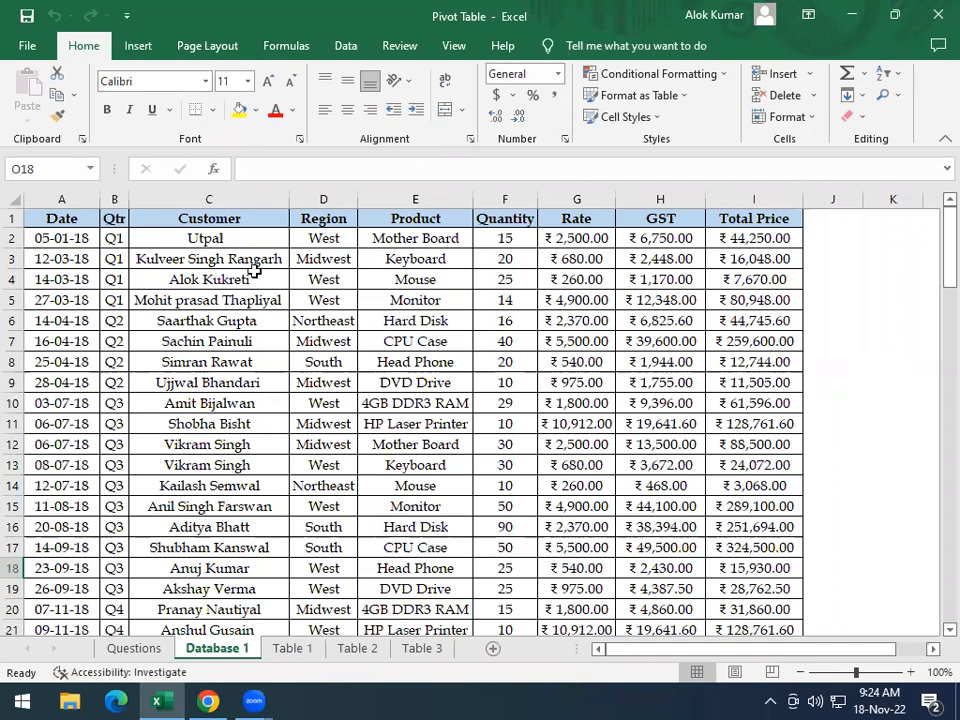
Read the three pivot table tasks and their sample layouts on the Questions sheet
{"action": "left_click", "coordinate": [133, 649]}
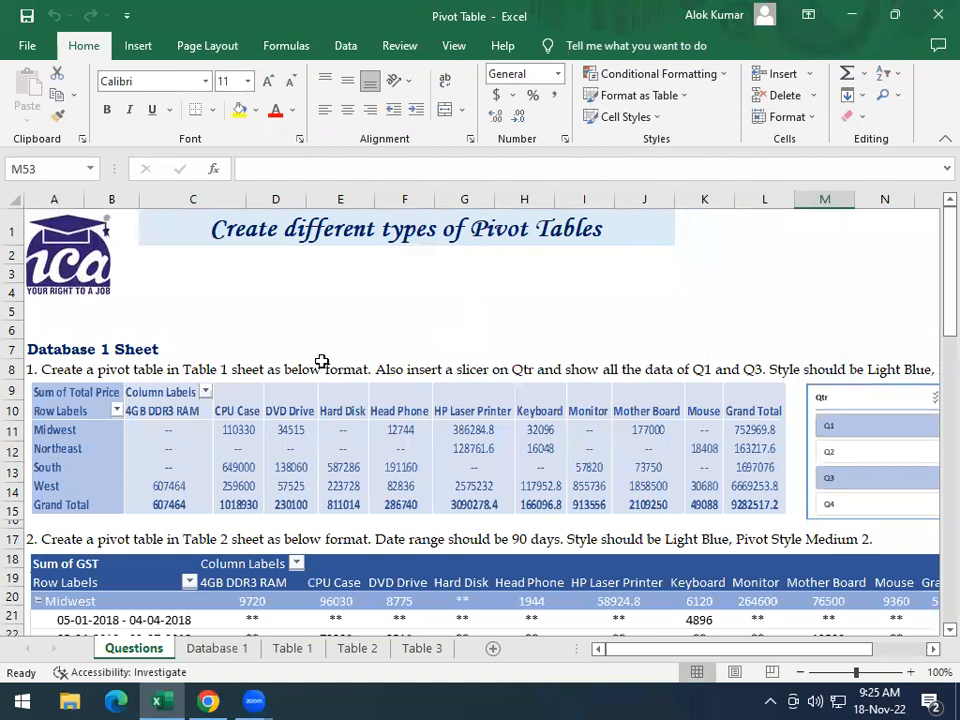
{"action": "scroll", "coordinate": [328, 394], "scroll_direction": "down", "scroll_amount": 3}
{"action": "scroll", "coordinate": [225, 388], "scroll_direction": "up", "scroll_amount": 3}
{"action": "scroll", "coordinate": [225, 388], "scroll_direction": "down", "scroll_amount": 1}
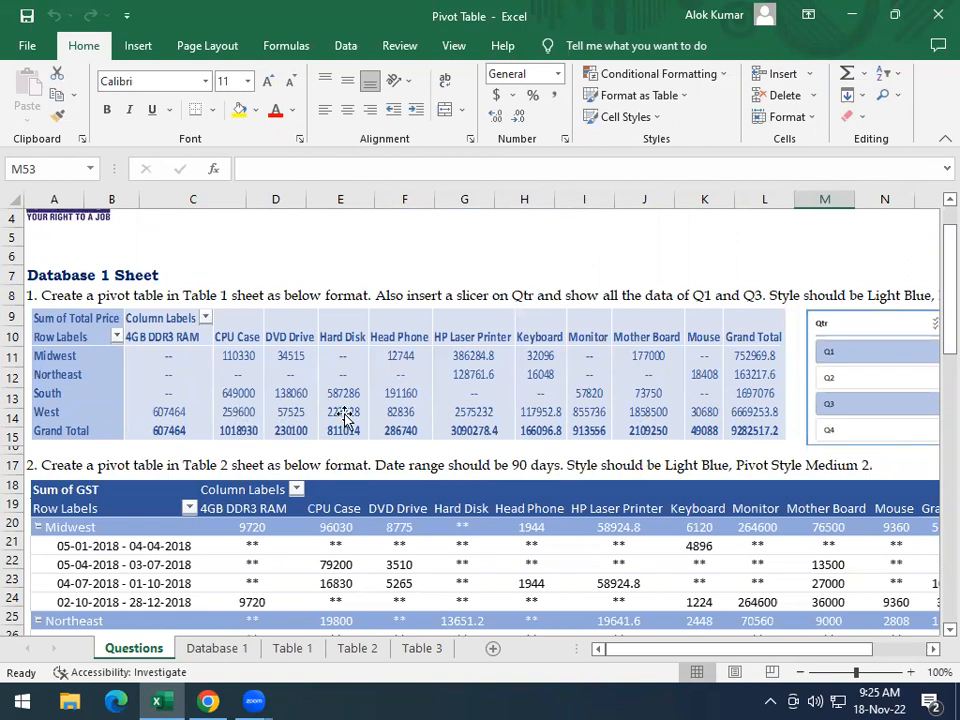
{"action": "scroll", "coordinate": [426, 418], "scroll_direction": "down", "scroll_amount": 5}
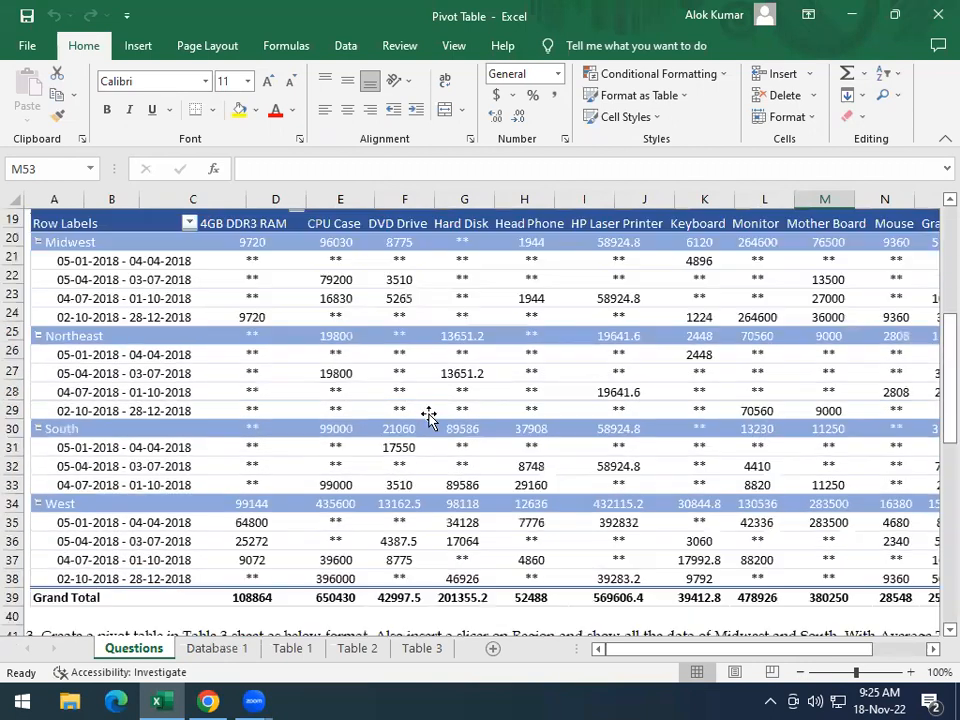
{"action": "scroll", "coordinate": [430, 416], "scroll_direction": "down", "scroll_amount": 6}
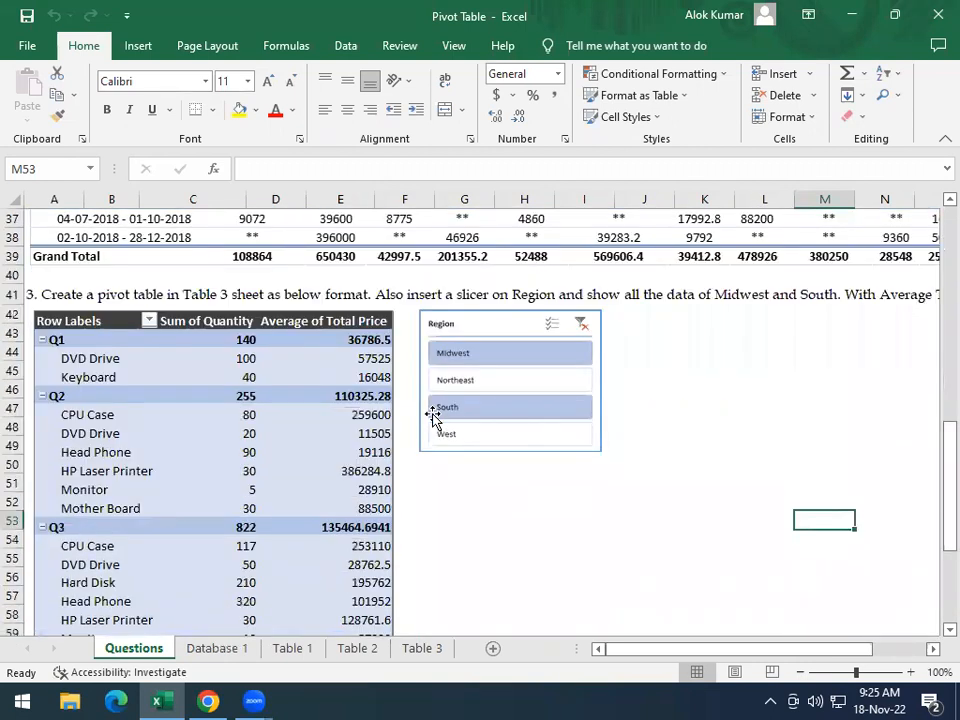
{"action": "scroll", "coordinate": [433, 415], "scroll_direction": "down", "scroll_amount": 11}
{"action": "scroll", "coordinate": [433, 415], "scroll_direction": "up", "scroll_amount": 19}
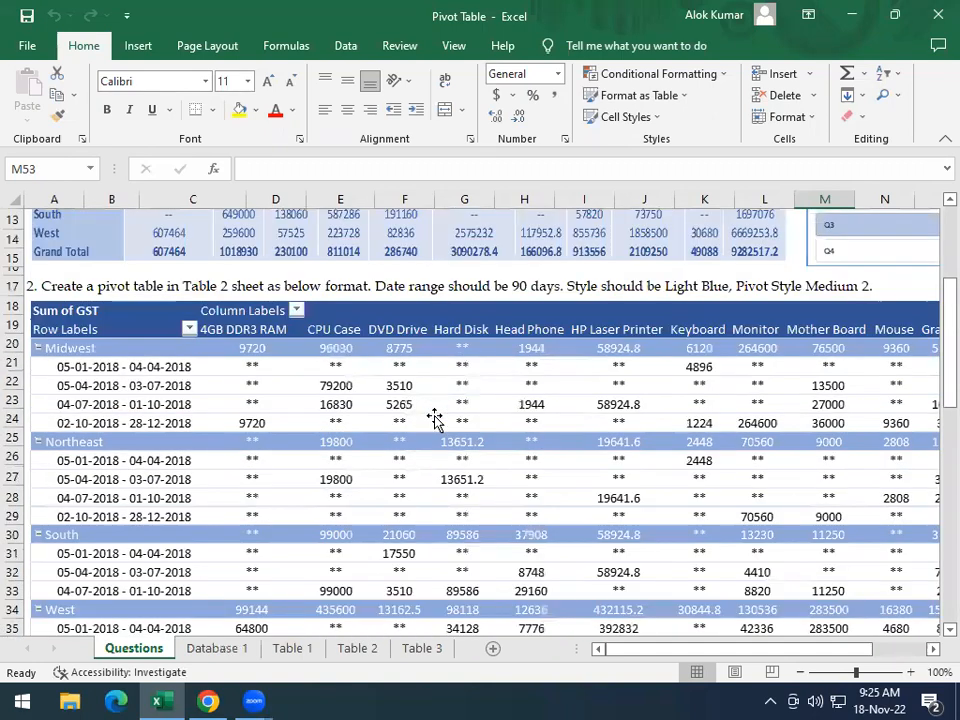
{"action": "scroll", "coordinate": [434, 418], "scroll_direction": "up", "scroll_amount": 4}
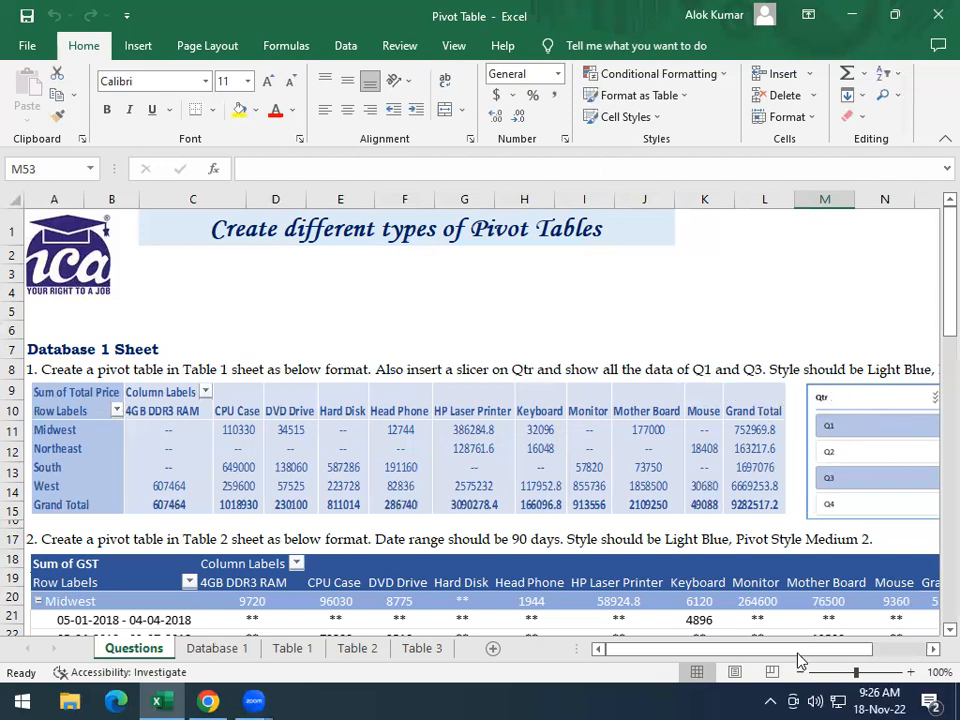
{"action": "mouse_move", "coordinate": [785, 655]}
{"action": "left_mouse_down"}
{"action": "mouse_move", "coordinate": [843, 644]}
{"action": "mouse_move", "coordinate": [772, 650]}
{"action": "left_mouse_up"}
Start a PivotTable from the Database 1 sheet's data, using the table range A1:I101
{"action": "left_click", "coordinate": [224, 654]}
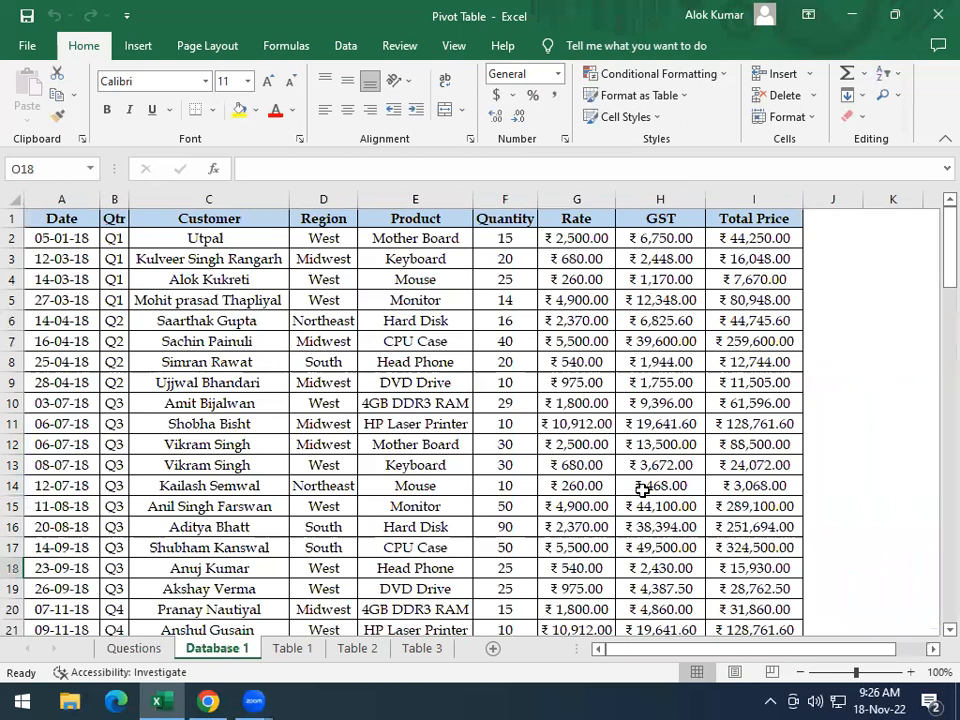
{"action": "scroll", "coordinate": [495, 446], "scroll_direction": "down", "scroll_amount": 12}
{"action": "scroll", "coordinate": [495, 446], "scroll_direction": "down", "scroll_amount": 20}
{"action": "scroll", "coordinate": [493, 437], "scroll_direction": "up", "scroll_amount": 20}
{"action": "scroll", "coordinate": [490, 437], "scroll_direction": "up", "scroll_amount": 12}
{"action": "left_click", "coordinate": [259, 441]}
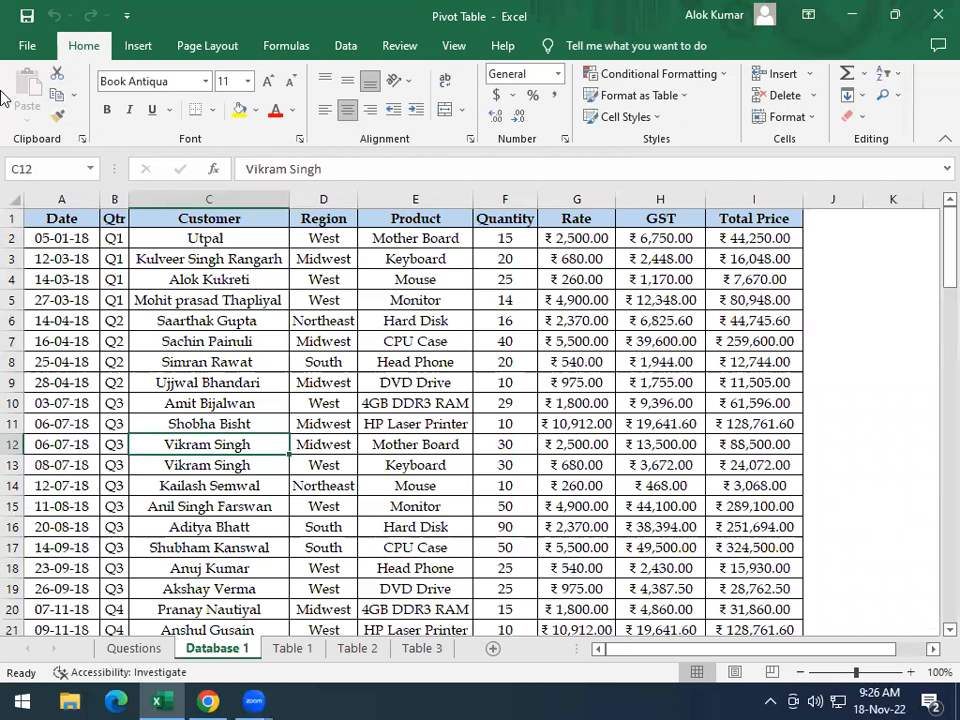
{"action": "left_click", "coordinate": [145, 48]}
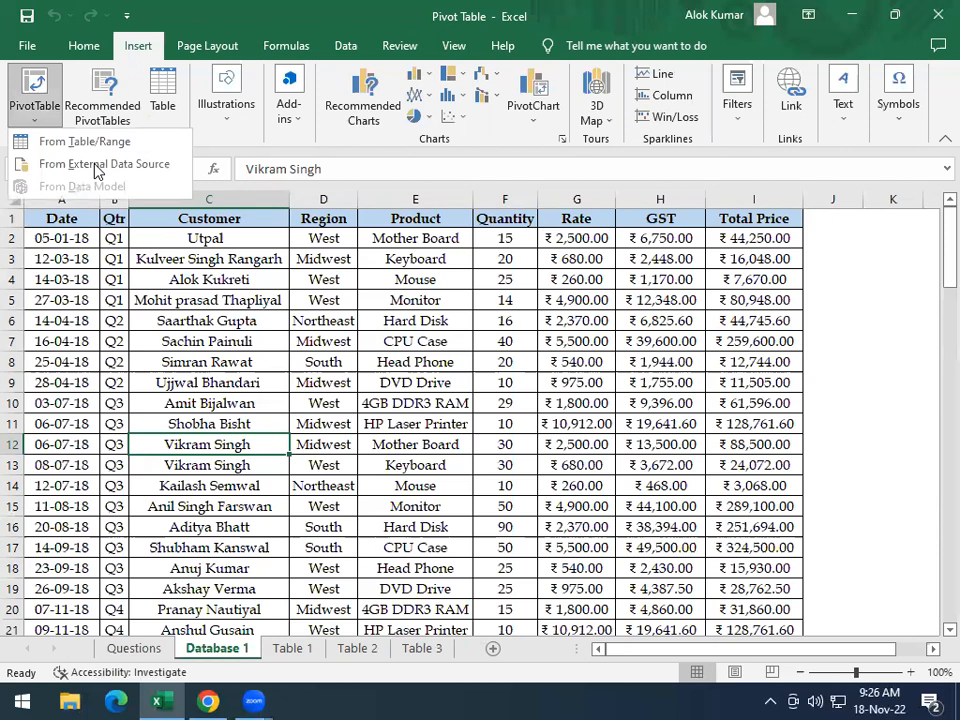
{"action": "key", "text": "Right"}
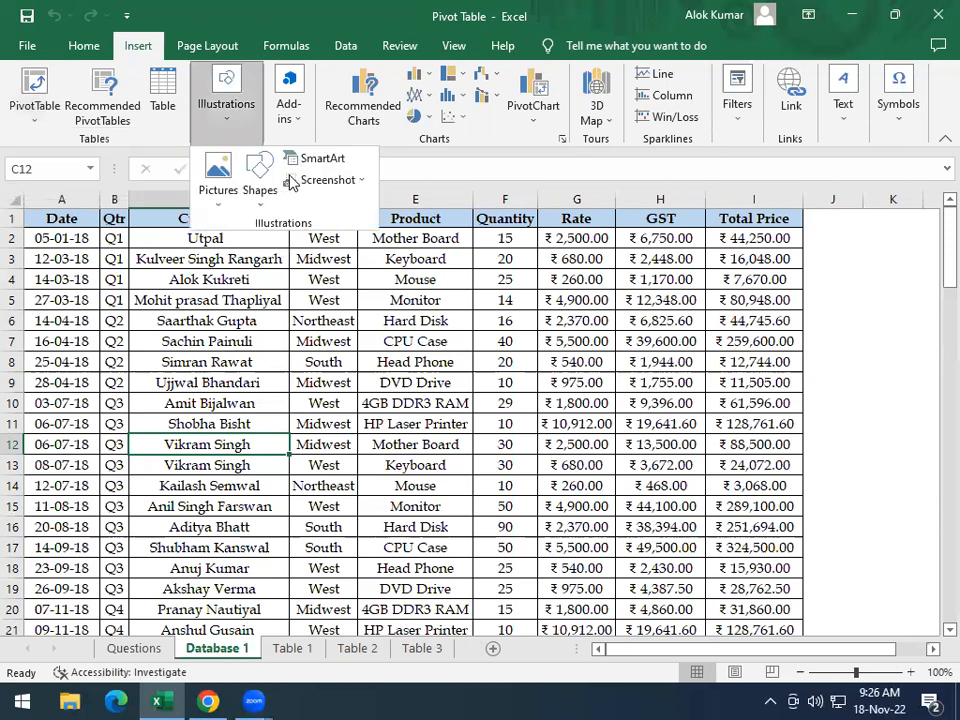
{"action": "left_click", "coordinate": [45, 103]}
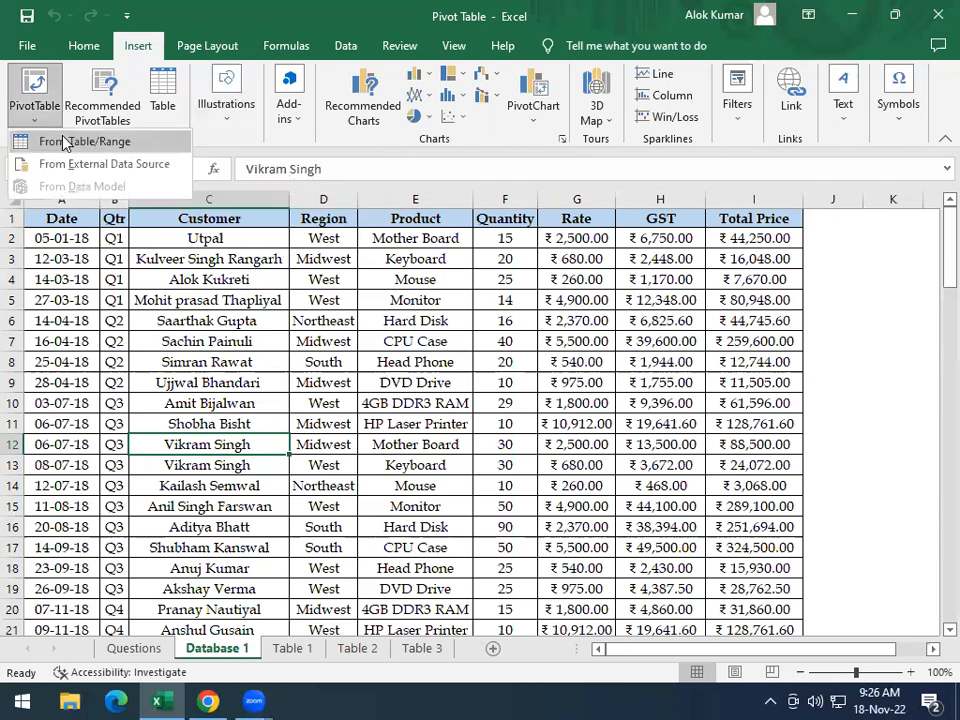
{"action": "left_click", "coordinate": [64, 142]}
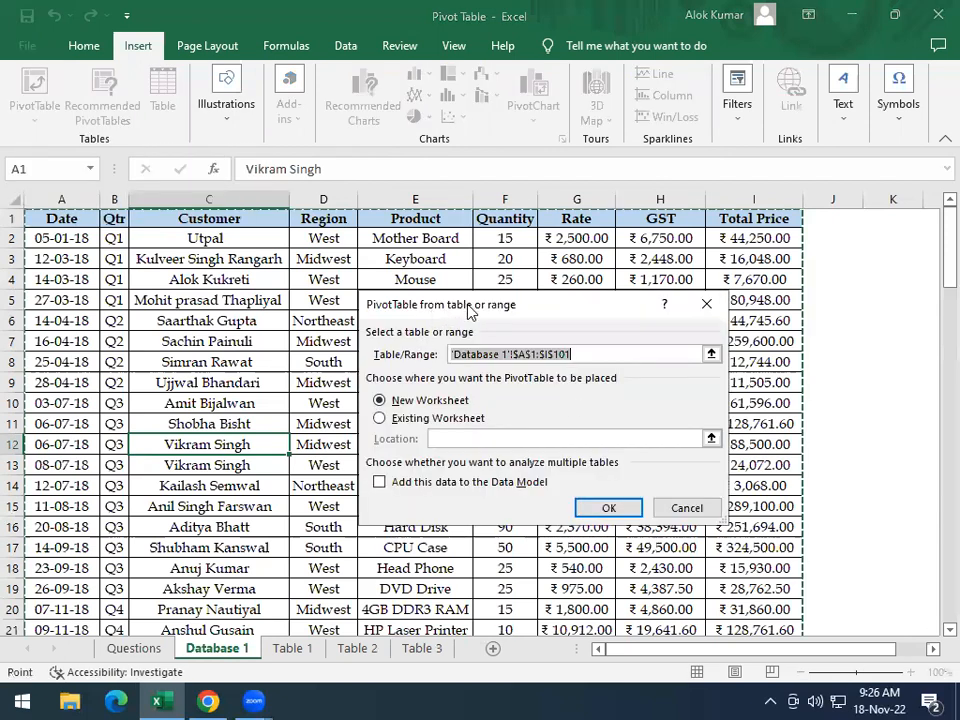
Place the PivotTable in the existing worksheet Table 1 at cell A1 and create it
{"action": "left_click_drag", "start_coordinate": [470, 313], "coordinate": [520, 226]}
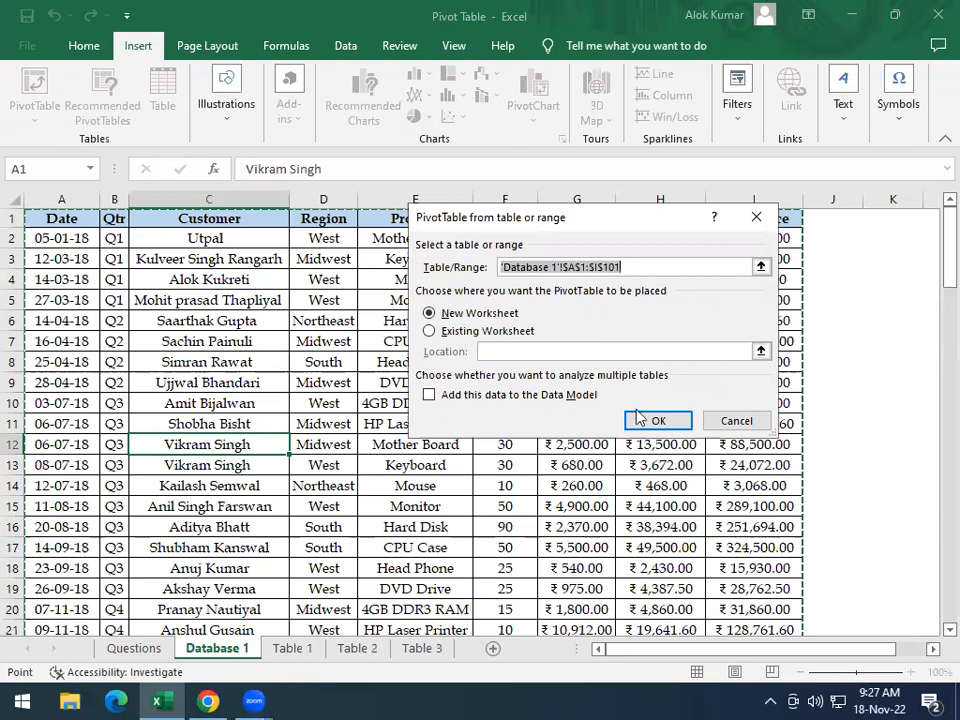
{"action": "left_click", "coordinate": [430, 331]}
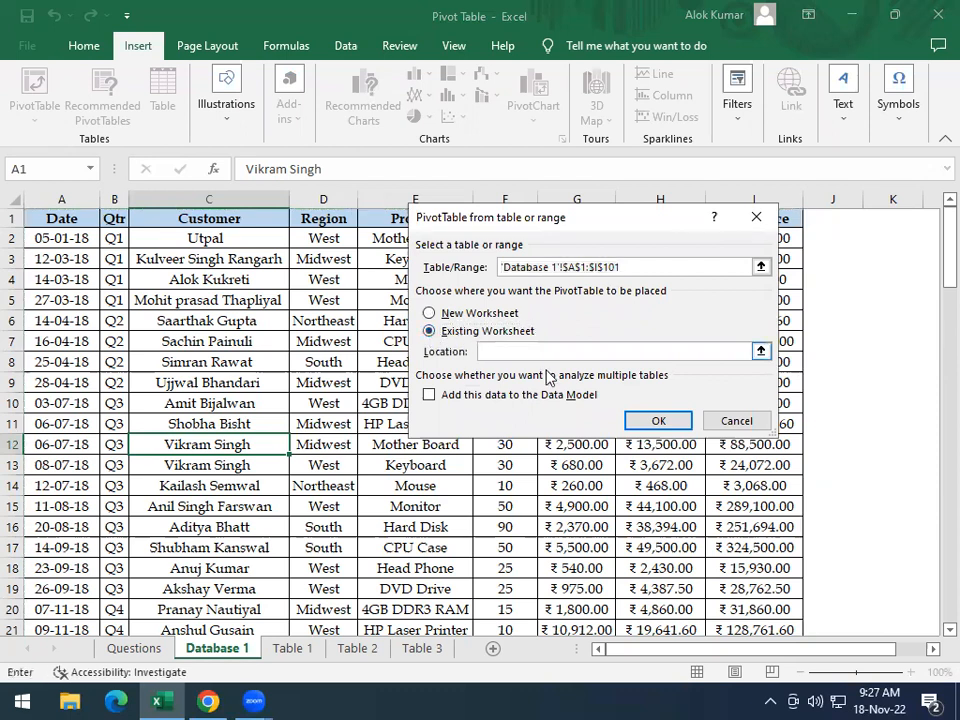
{"action": "left_click", "coordinate": [295, 650]}
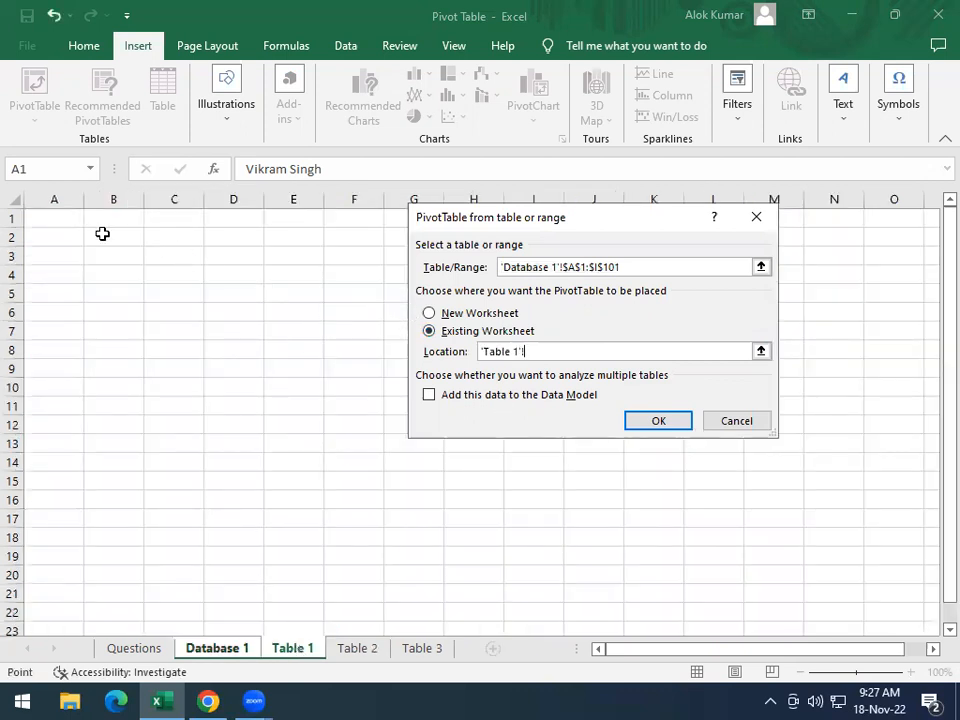
{"action": "left_click", "coordinate": [38, 215]}
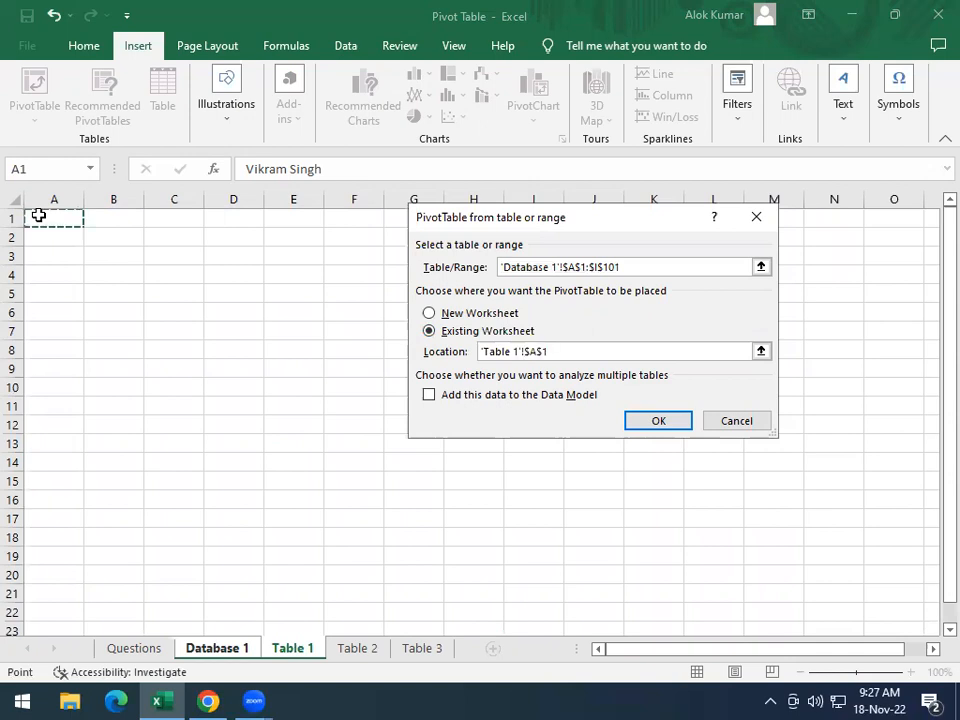
{"action": "left_click", "coordinate": [639, 420]}
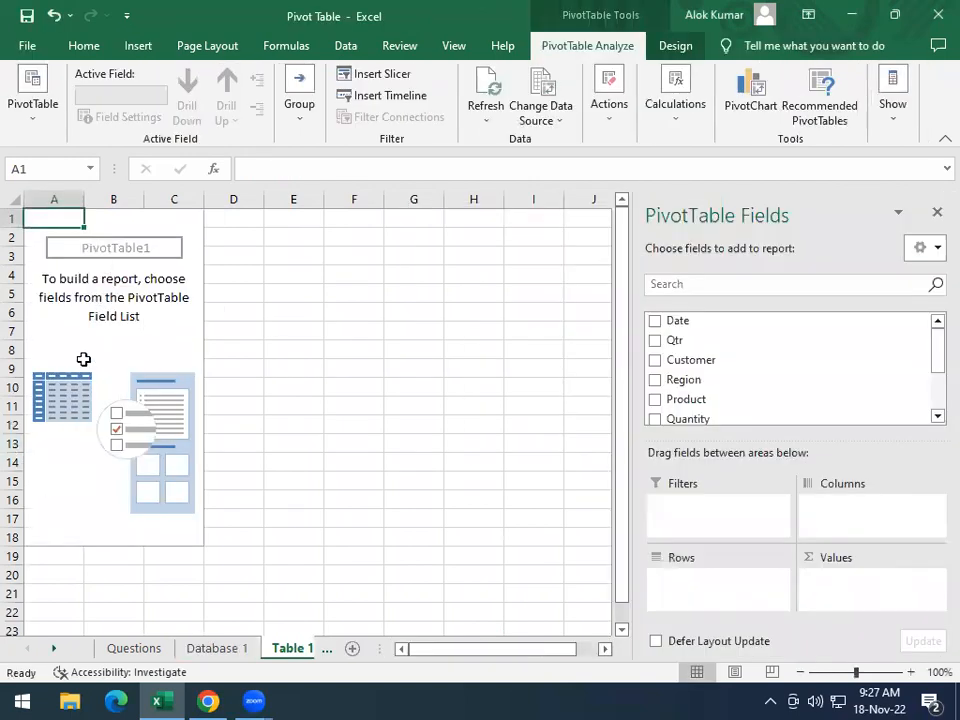
Compare the first task's layout with the source data and add Region to the Table 1 pivot table's rows
{"action": "left_click", "coordinate": [136, 650]}
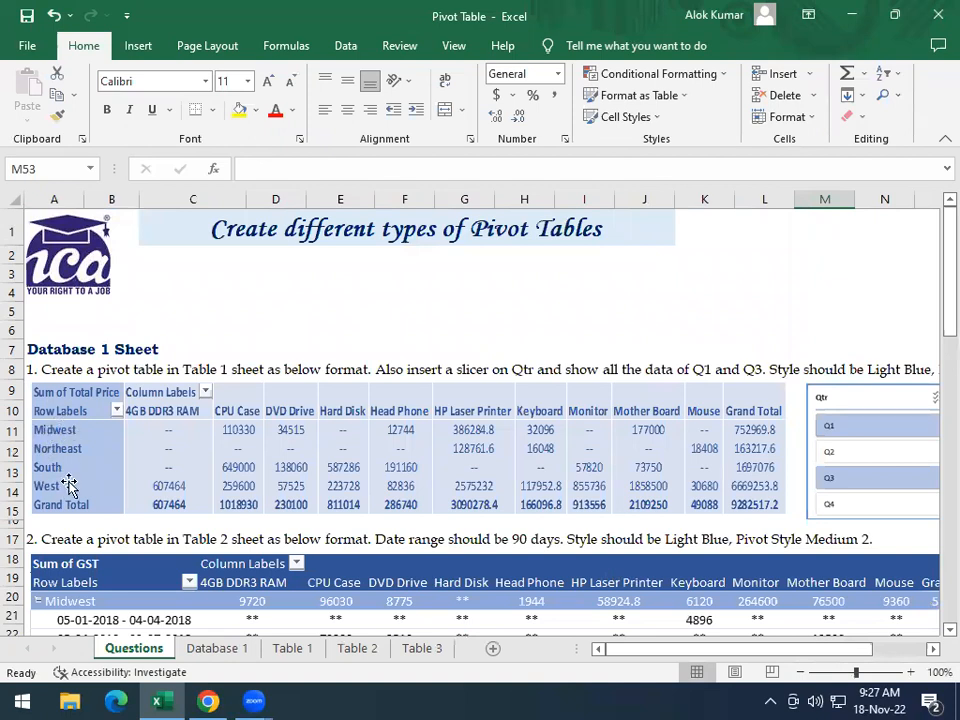
{"action": "left_click", "coordinate": [222, 651]}
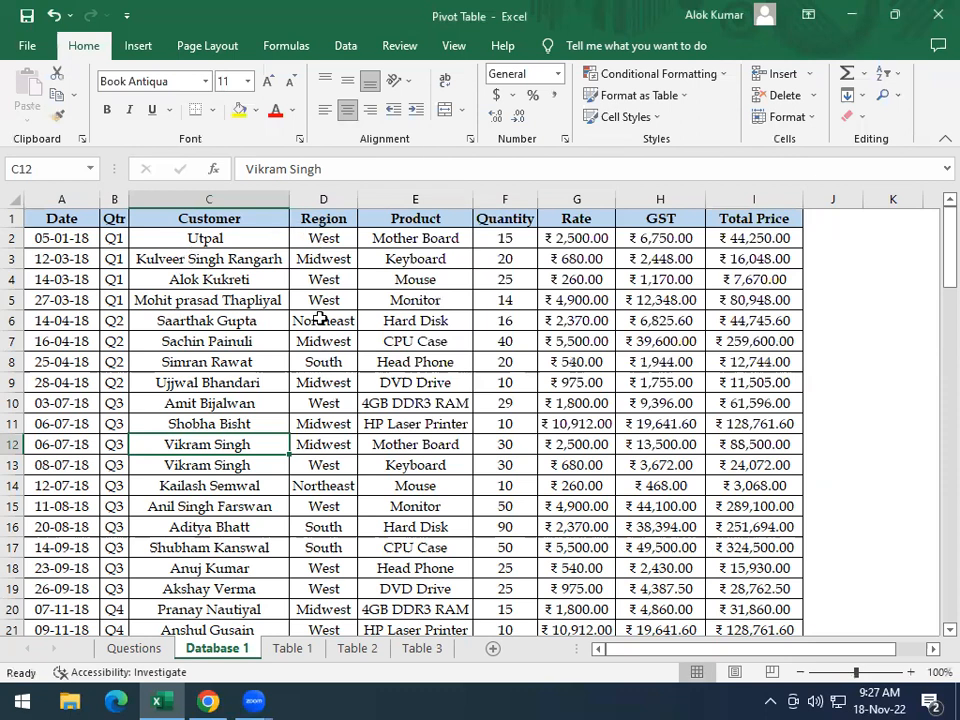
{"action": "left_click", "coordinate": [134, 649]}
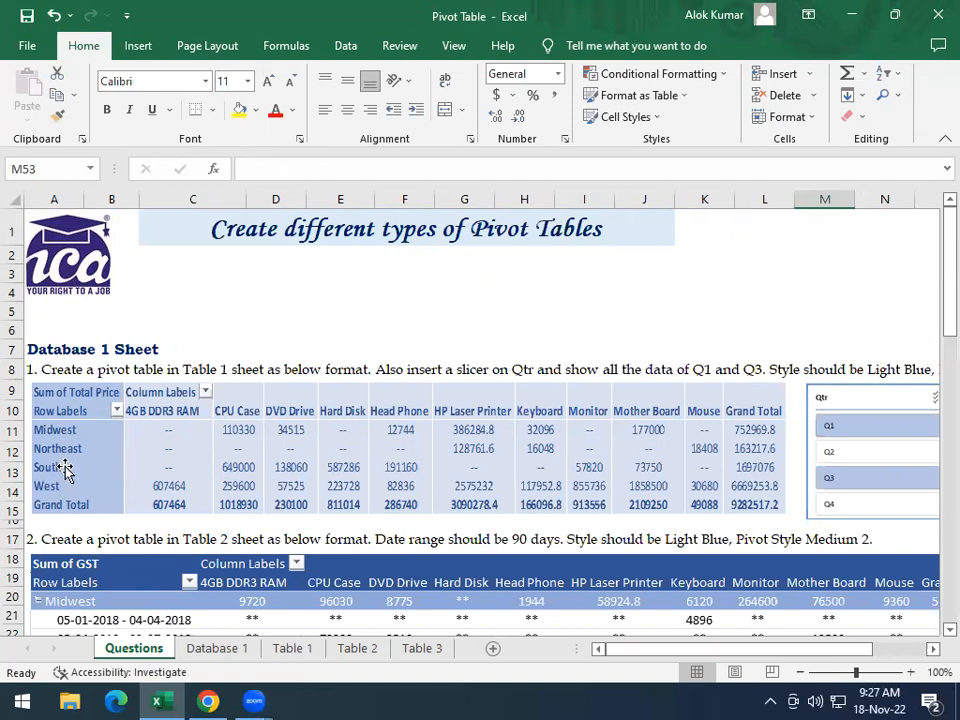
{"action": "left_click", "coordinate": [292, 648]}
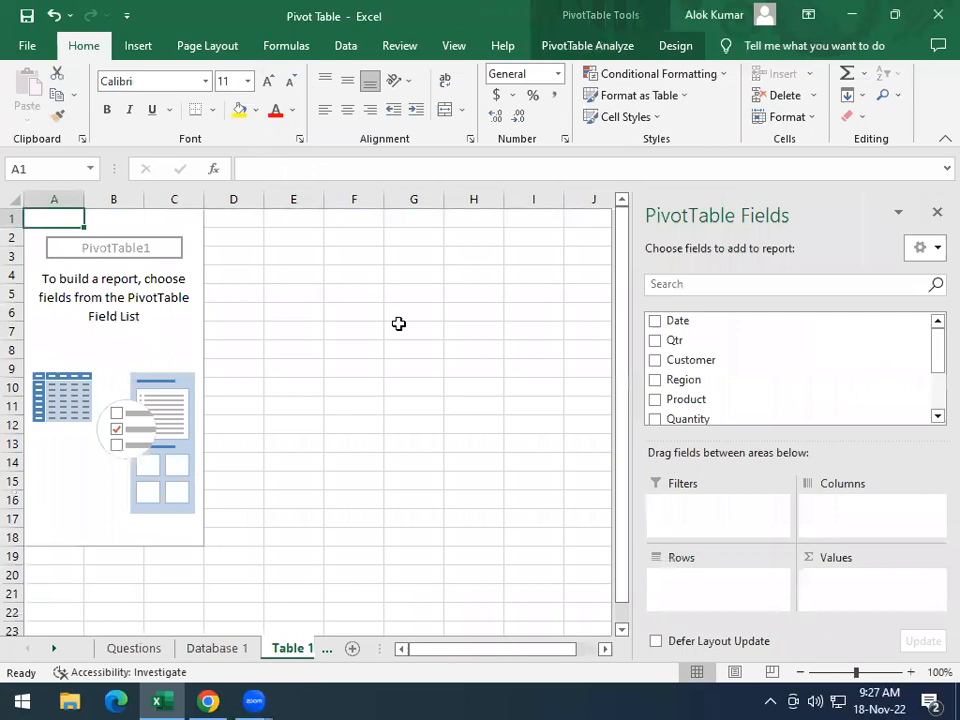
{"action": "left_click", "coordinate": [655, 380]}
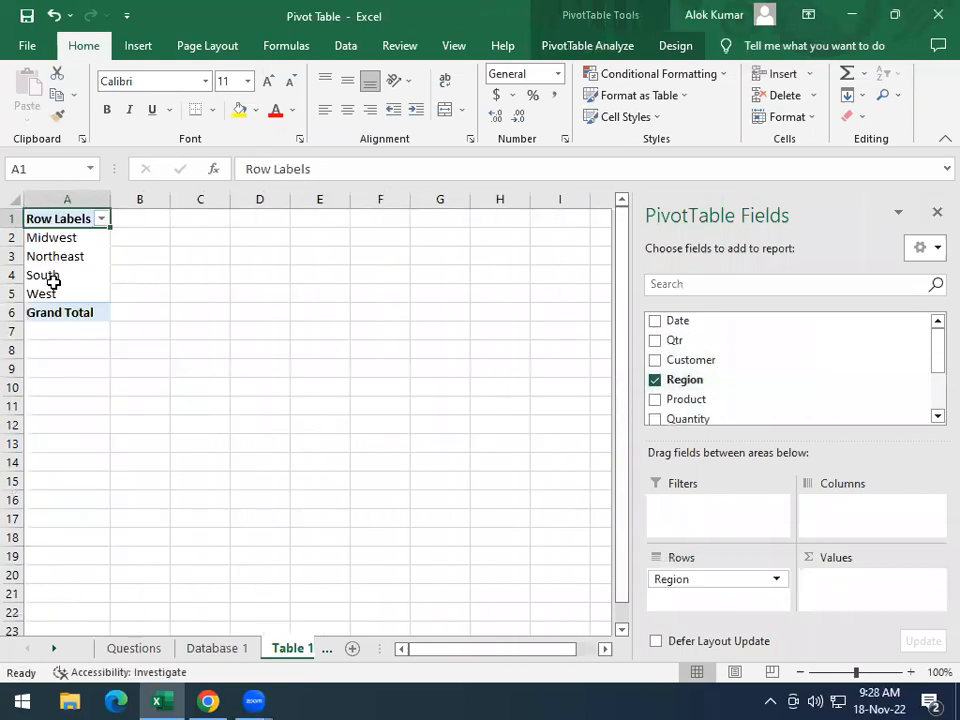
Check the sample layout and place the Product field in the Table 1 pivot table's columns
{"action": "left_click", "coordinate": [138, 649]}
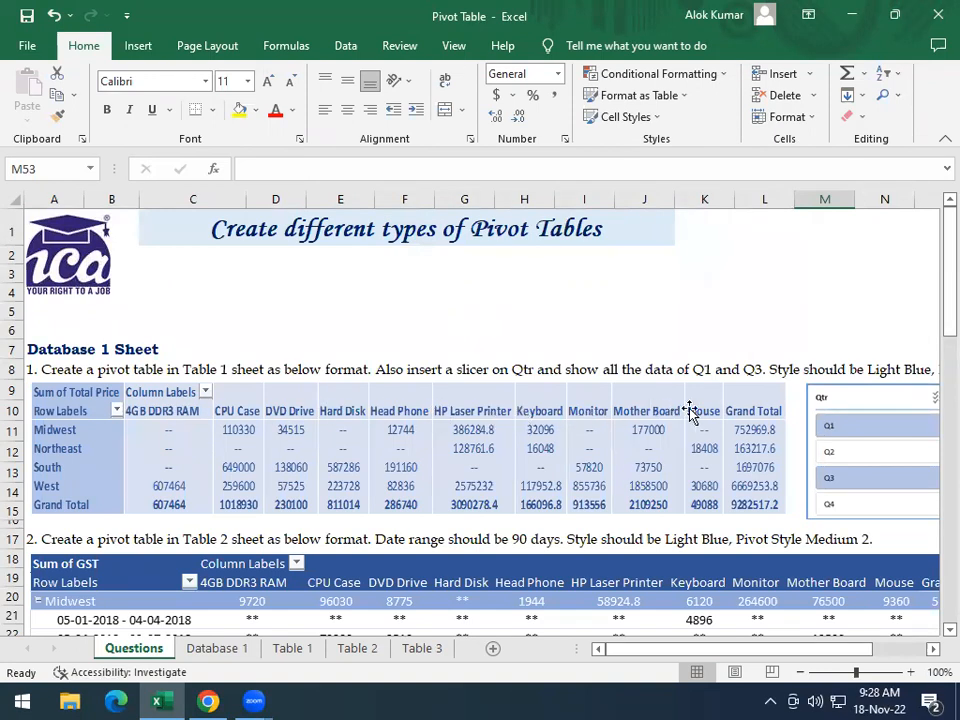
{"action": "left_click", "coordinate": [290, 649]}
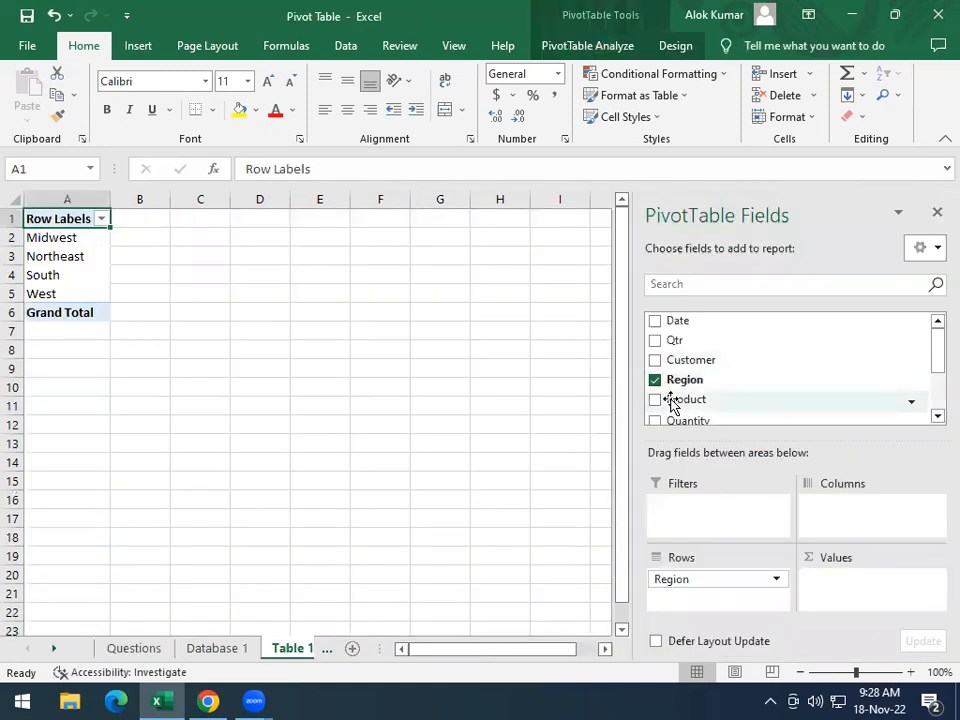
{"action": "left_click_drag", "start_coordinate": [672, 401], "coordinate": [838, 512]}
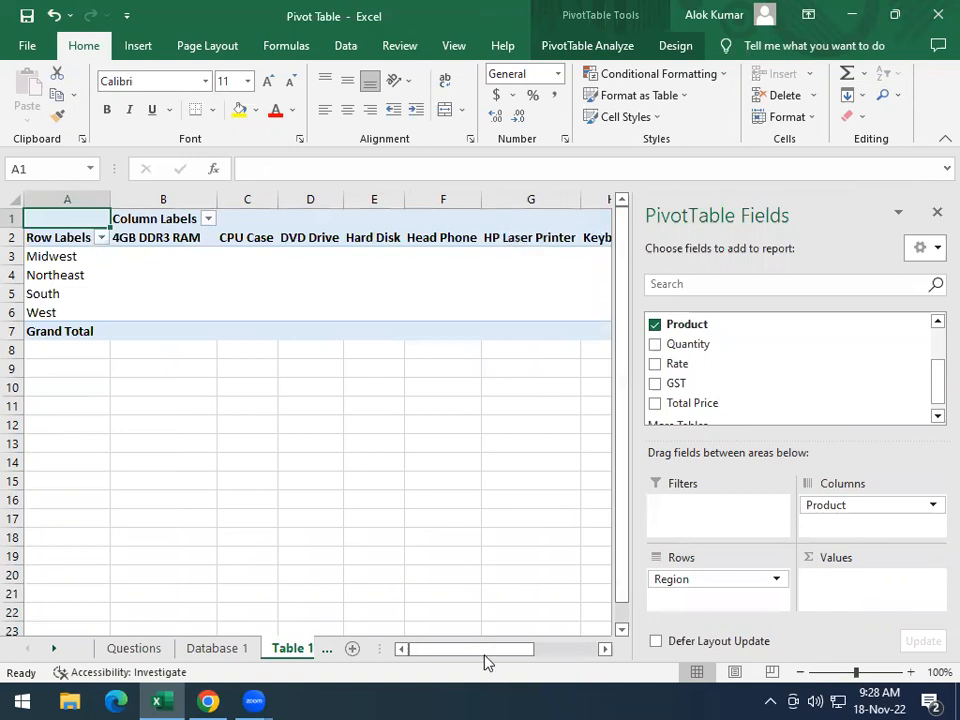
{"action": "left_click_drag", "start_coordinate": [483, 657], "coordinate": [437, 643]}
Check the sample layout again and add Total Price as a summed value in the Table 1 pivot table
{"action": "left_click", "coordinate": [154, 643]}
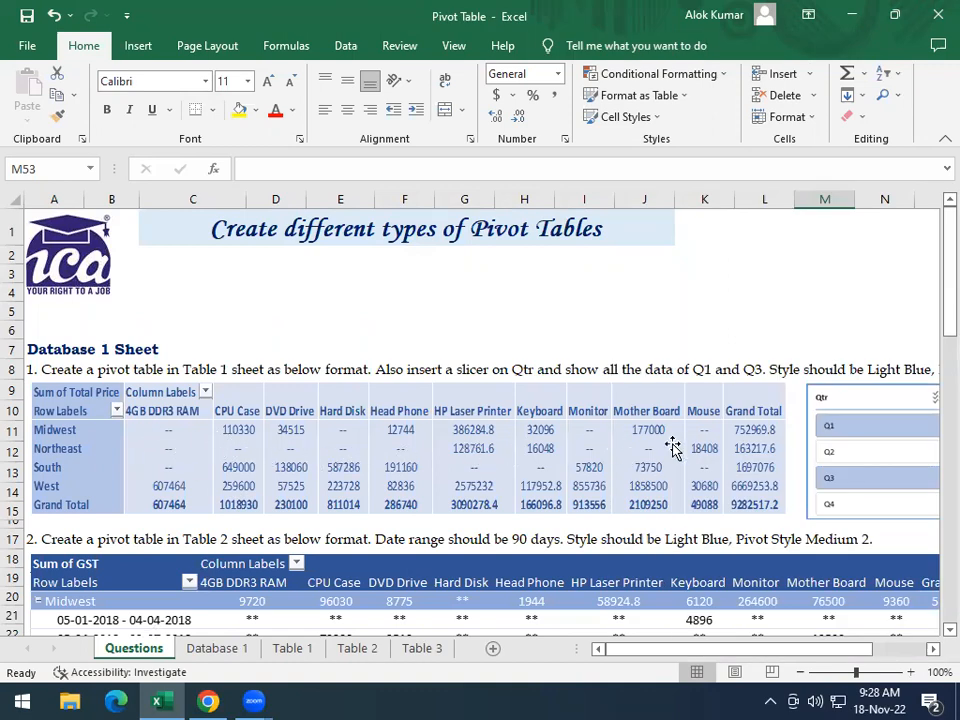
{"action": "left_click", "coordinate": [292, 648]}
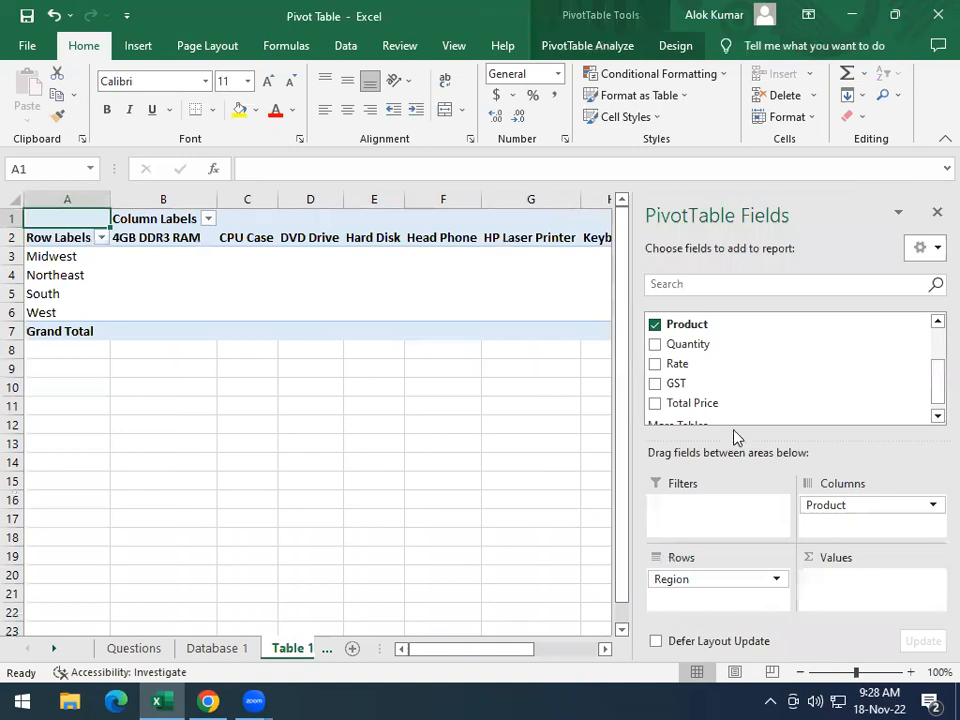
{"action": "left_click", "coordinate": [655, 403]}
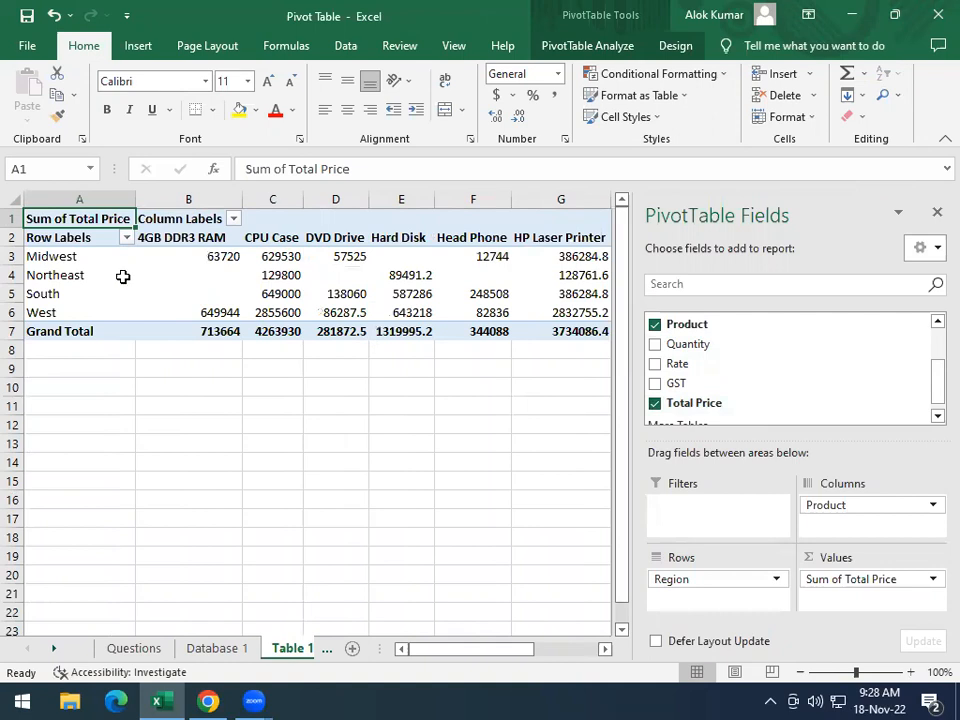
Center-align the pivot table's region rows and Grand Total row across all columns, cells A3 to L7
{"action": "left_click", "coordinate": [44, 256]}
{"action": "left_click_drag", "start_coordinate": [44, 256], "coordinate": [75, 313]}
{"action": "left_click", "coordinate": [72, 331]}
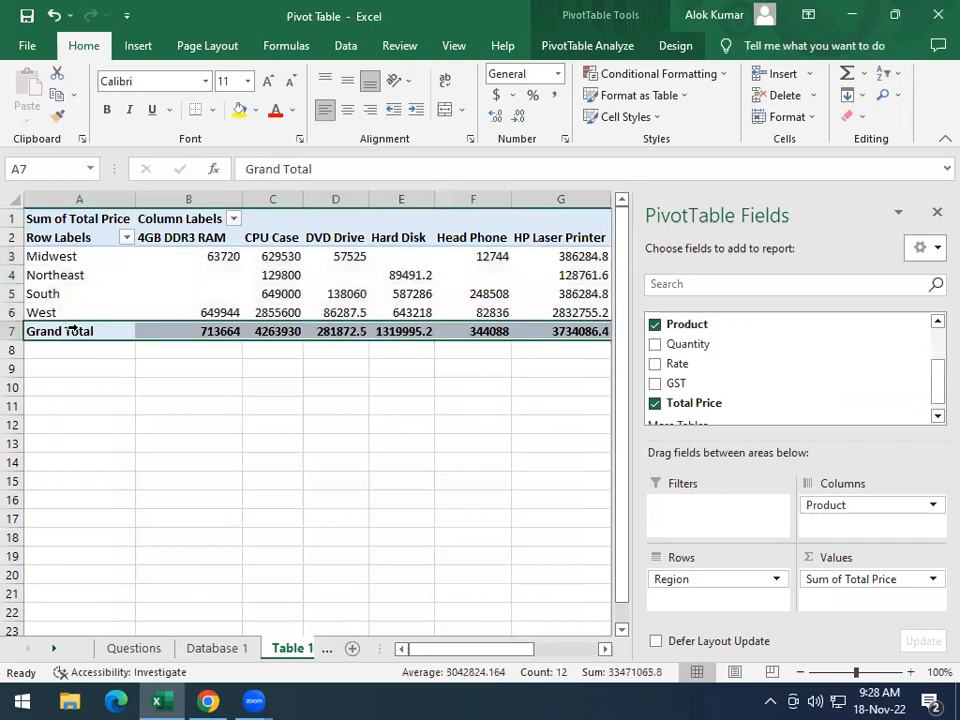
{"action": "left_click_drag", "start_coordinate": [50, 256], "coordinate": [514, 333]}
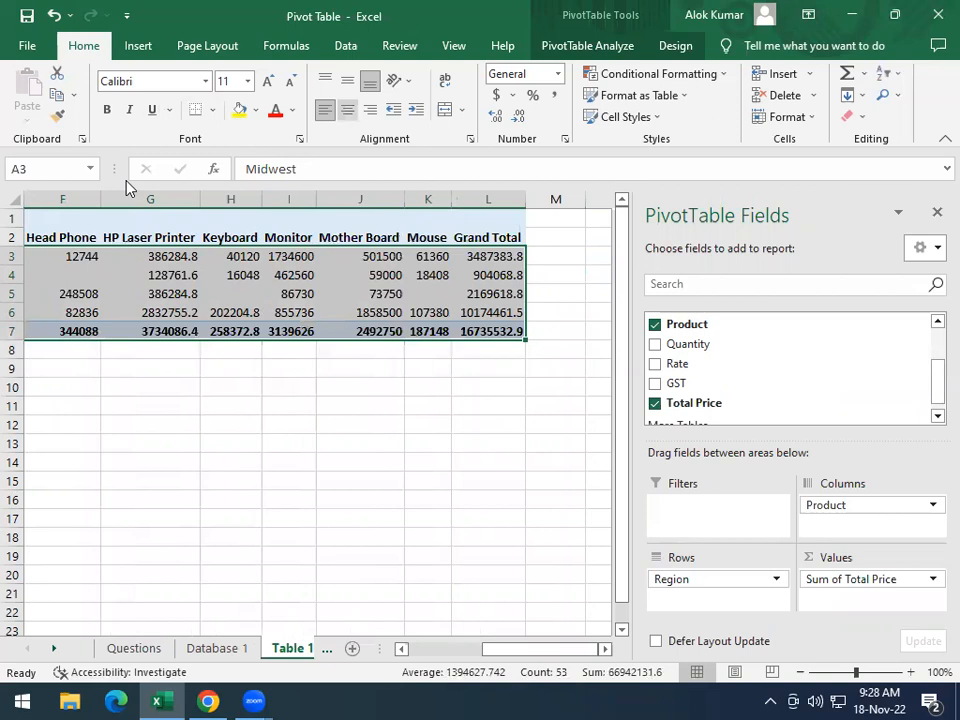
{"action": "left_click", "coordinate": [347, 109]}
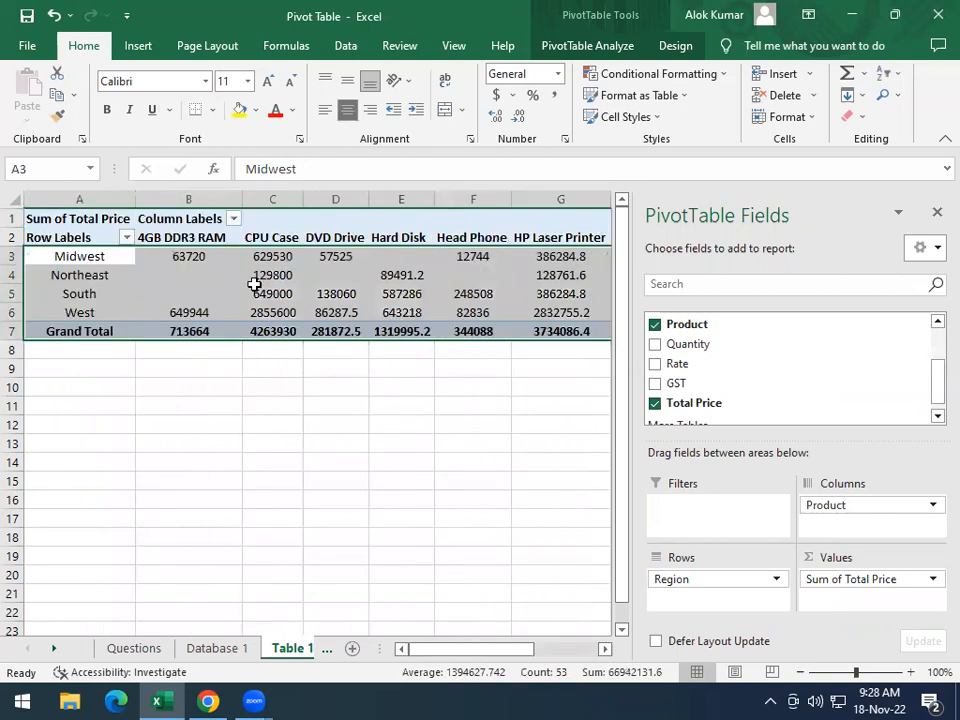
{"action": "left_click", "coordinate": [191, 288]}
Check the first task's slicer requirement on the Questions sheet and insert a Qtr slicer for the Table 1 pivot table
{"action": "left_click", "coordinate": [133, 647]}
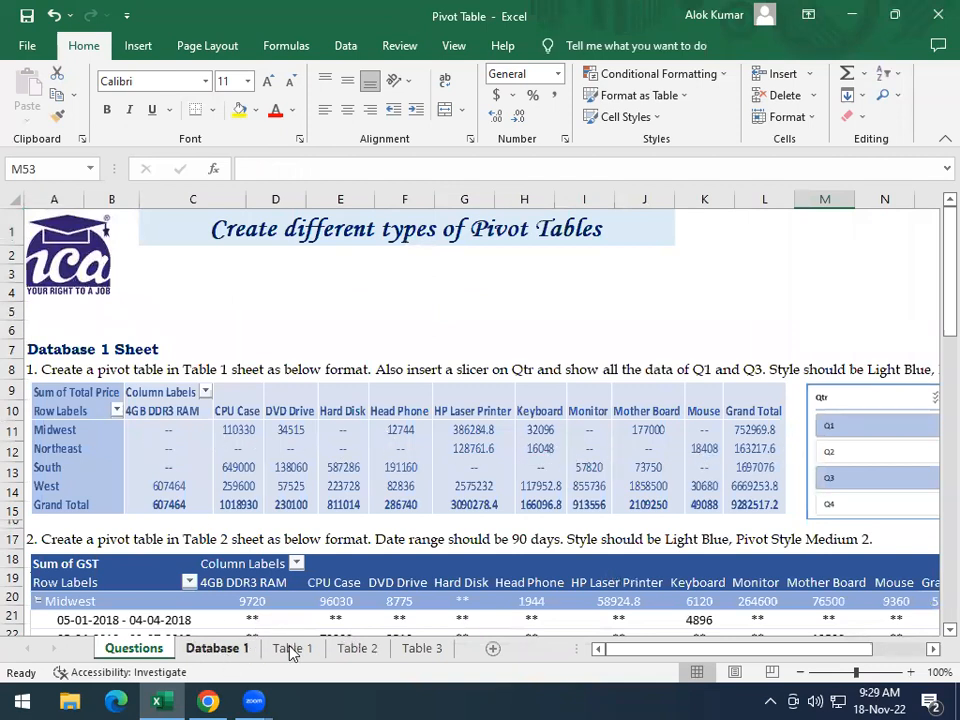
{"action": "mouse_move", "coordinate": [619, 648]}
{"action": "left_mouse_down"}
{"action": "mouse_move", "coordinate": [653, 649]}
{"action": "mouse_move", "coordinate": [628, 648]}
{"action": "left_mouse_up"}
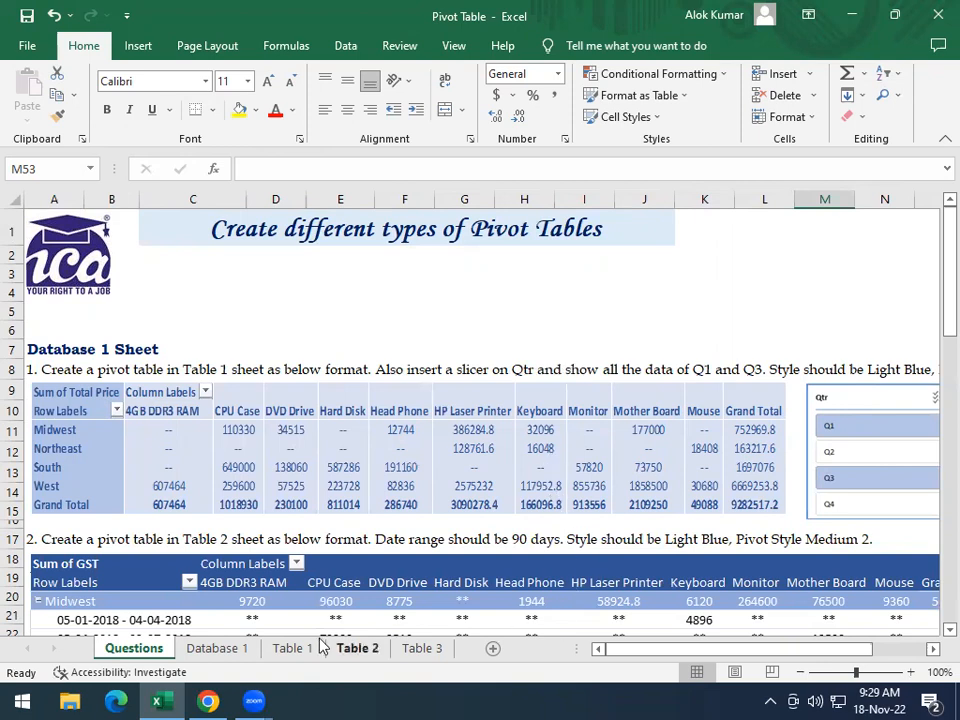
{"action": "left_click", "coordinate": [290, 648]}
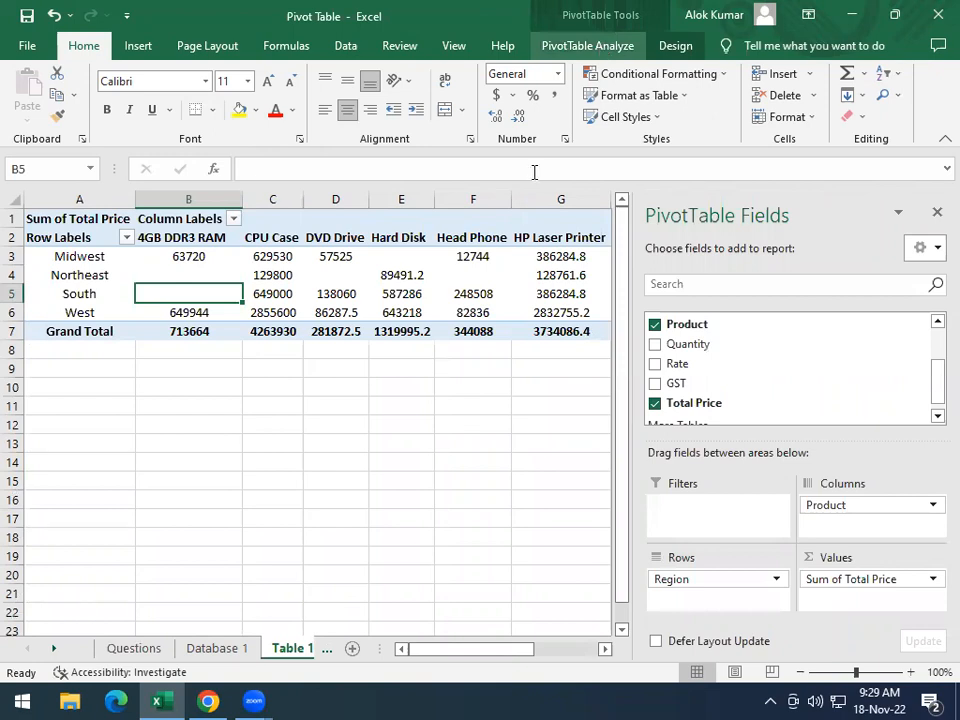
{"action": "left_click", "coordinate": [355, 277]}
{"action": "left_click", "coordinate": [339, 422]}
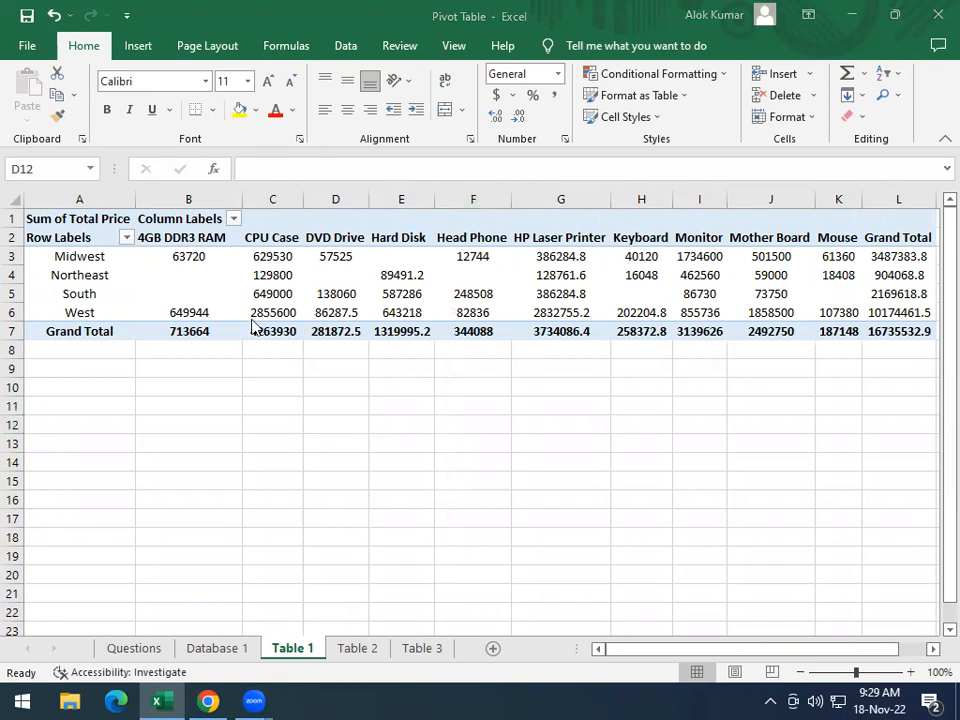
{"action": "left_click", "coordinate": [205, 295]}
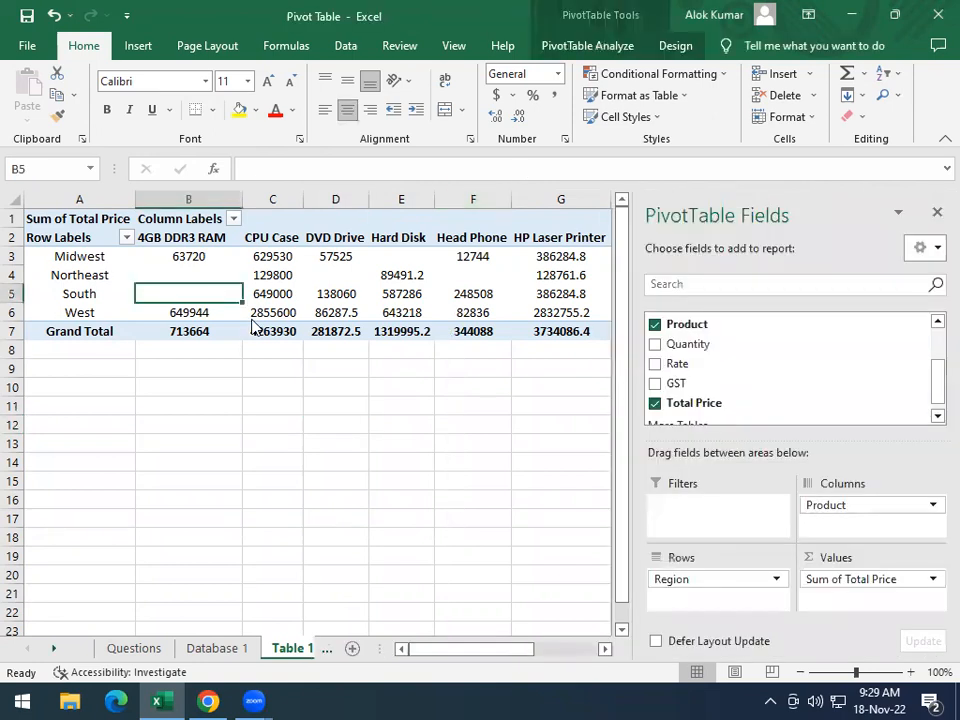
{"action": "left_click", "coordinate": [588, 50]}
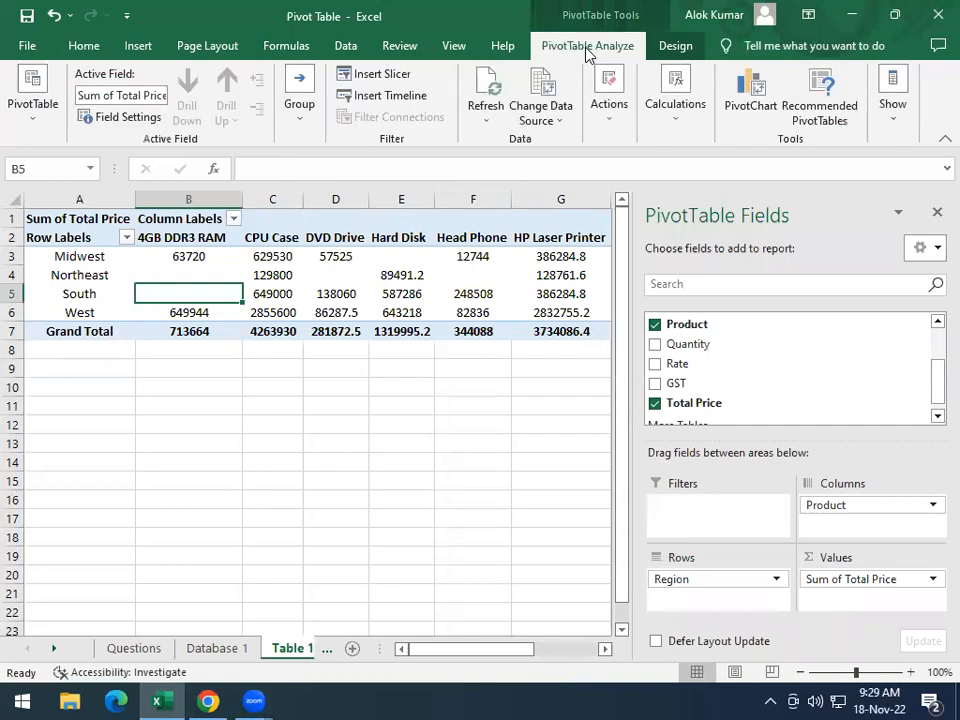
{"action": "left_click", "coordinate": [367, 77]}
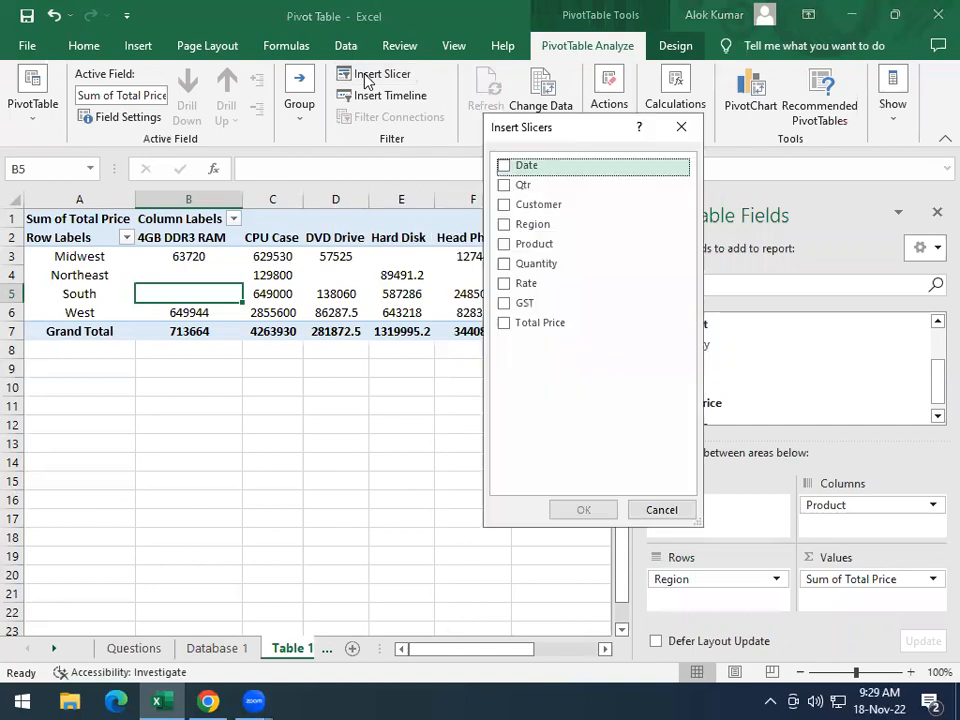
{"action": "left_click", "coordinate": [503, 187]}
{"action": "left_click", "coordinate": [580, 510]}
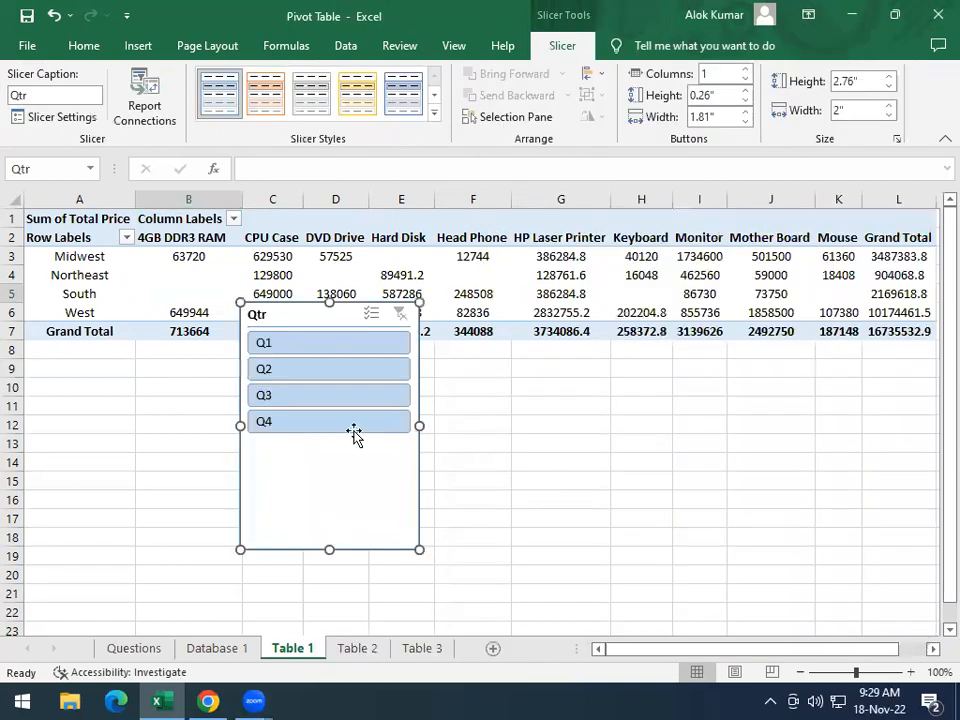
Filter the pivot table to Q1 and Q3 with the Qtr slicer and move the slicer below the table
{"action": "left_click", "coordinate": [276, 346]}
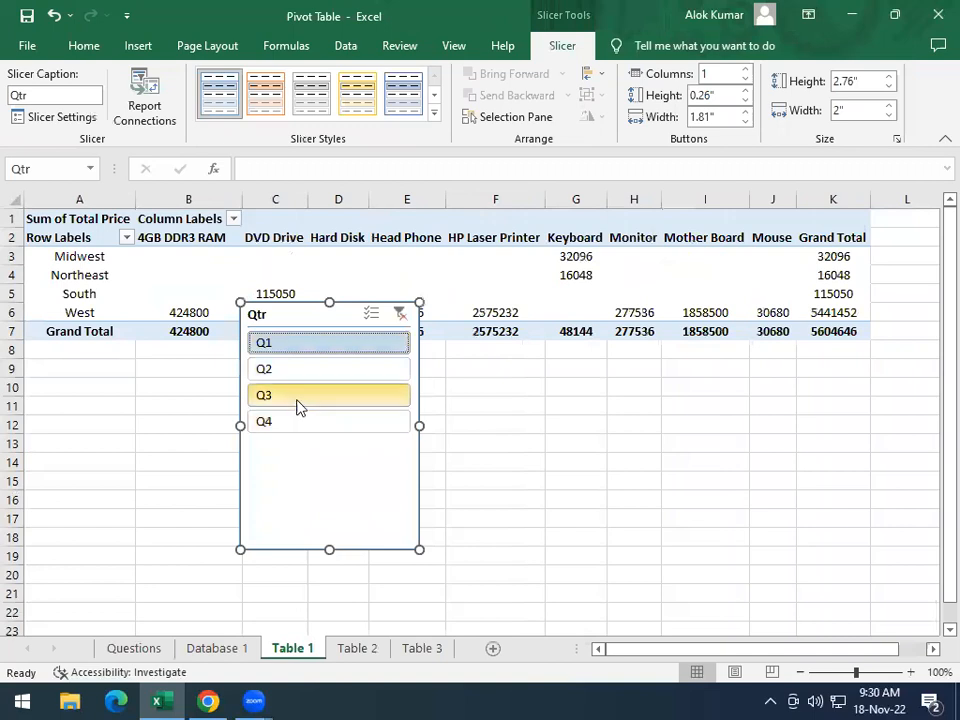
{"action": "left_click", "coordinate": [278, 396], "text": "ctrl"}
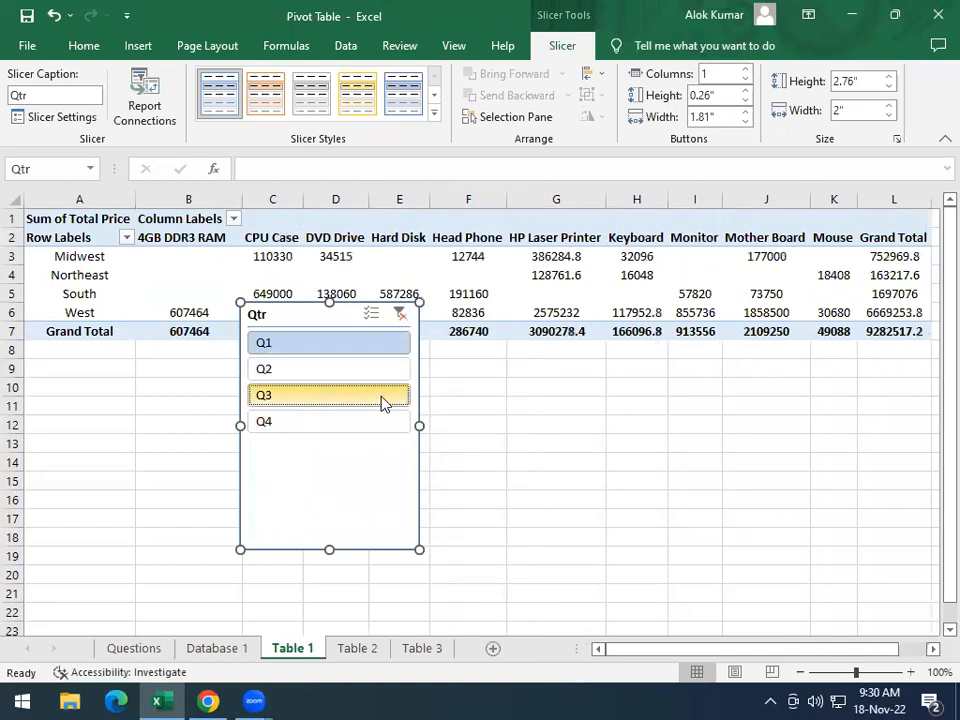
{"action": "left_click_drag", "start_coordinate": [296, 320], "coordinate": [716, 408]}
{"action": "left_click", "coordinate": [208, 300]}
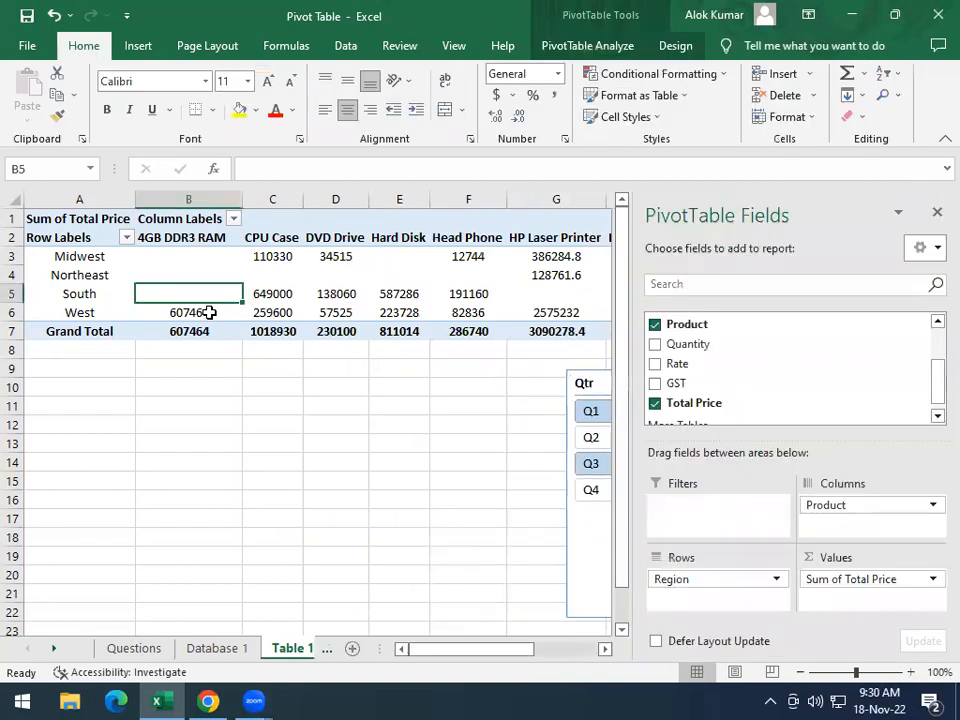
{"action": "key", "text": "Up"}
{"action": "key", "text": "Right"}
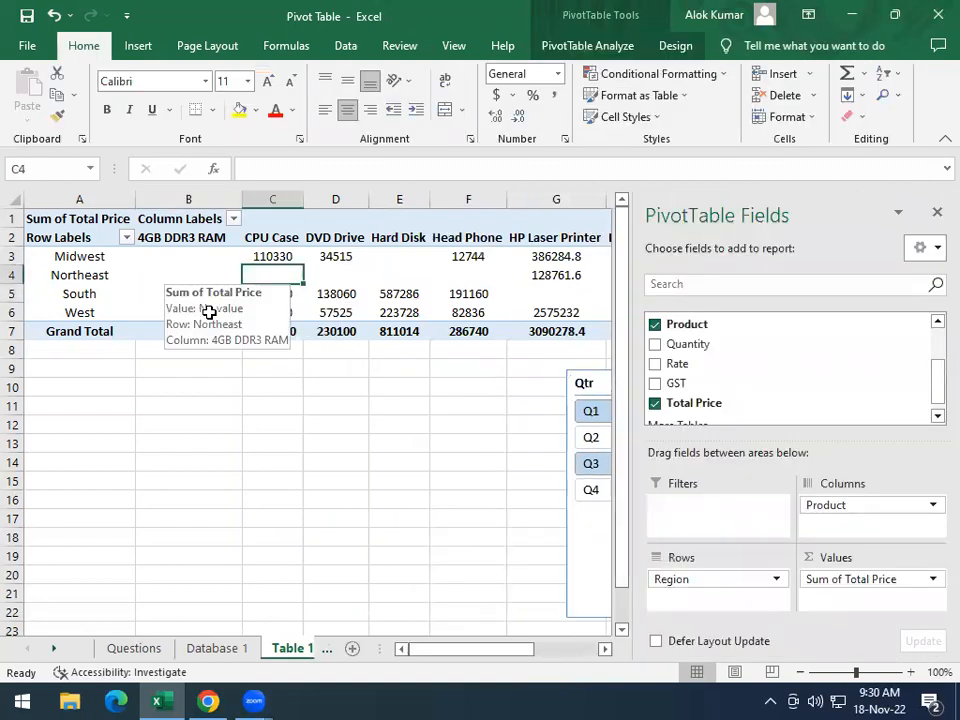
{"action": "key", "text": "Left"}
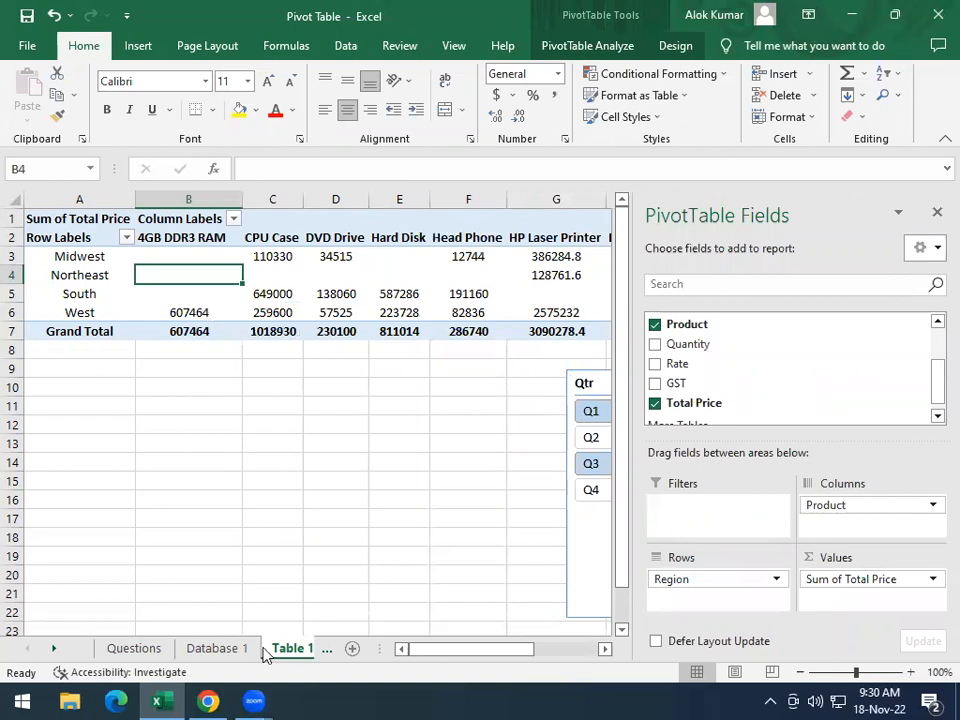
Check the style required for the first task and apply Light Blue, Pivot Style Medium 23 to the Table 1 pivot table
{"action": "left_click", "coordinate": [128, 647]}
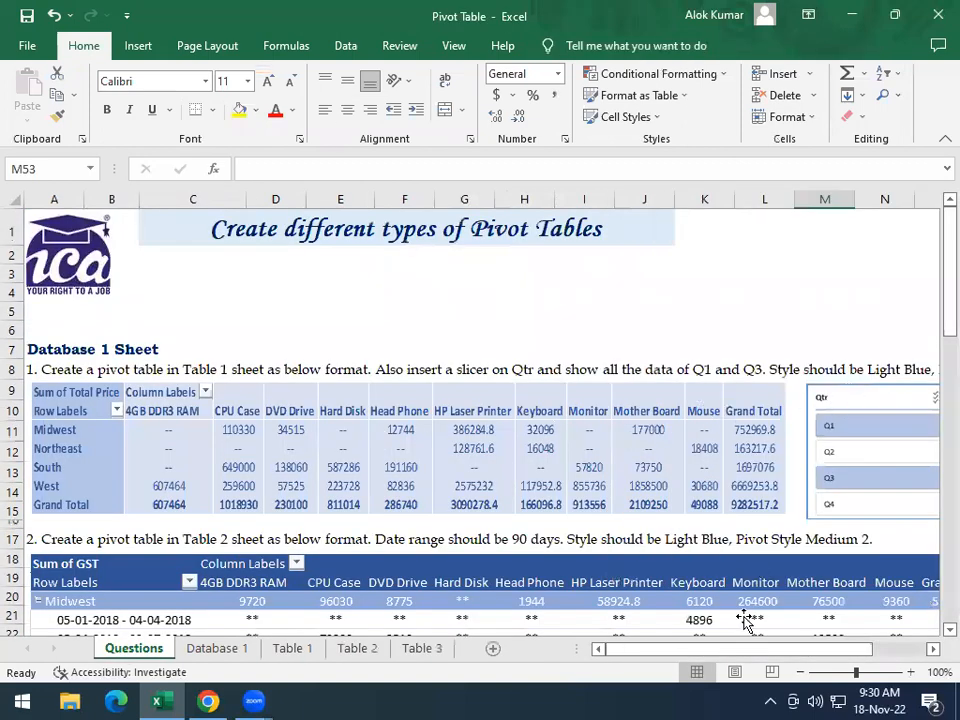
{"action": "left_click_drag", "start_coordinate": [703, 651], "coordinate": [784, 585]}
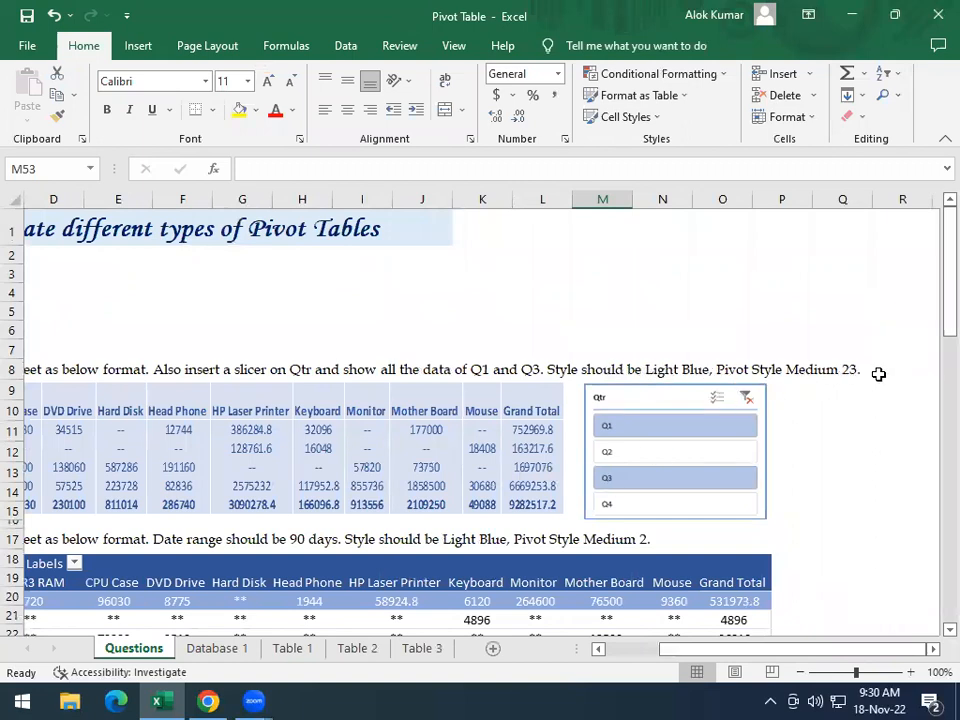
{"action": "left_click", "coordinate": [287, 648]}
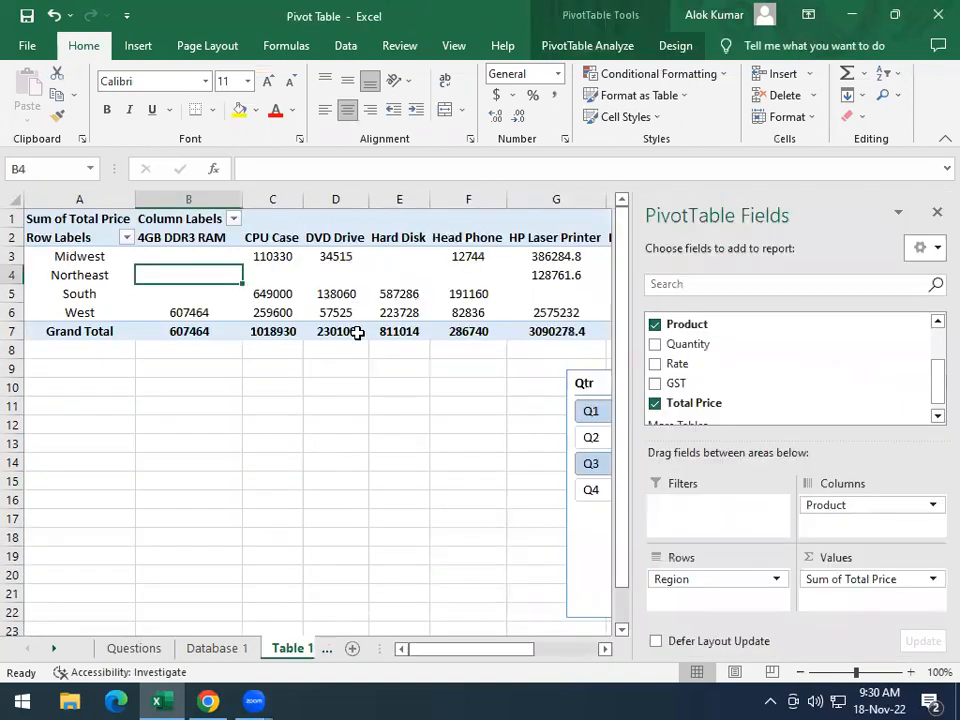
{"action": "key", "text": "Right"}
{"action": "left_click", "coordinate": [679, 46]}
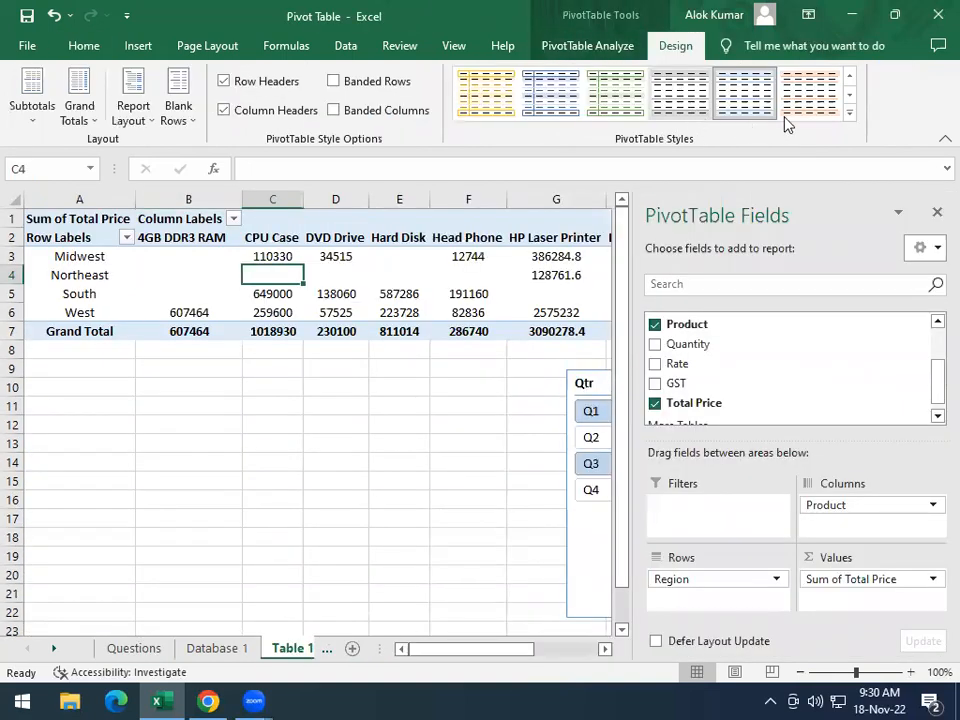
{"action": "left_click", "coordinate": [849, 112]}
{"action": "scroll", "coordinate": [589, 439], "scroll_direction": "down", "scroll_amount": 3}
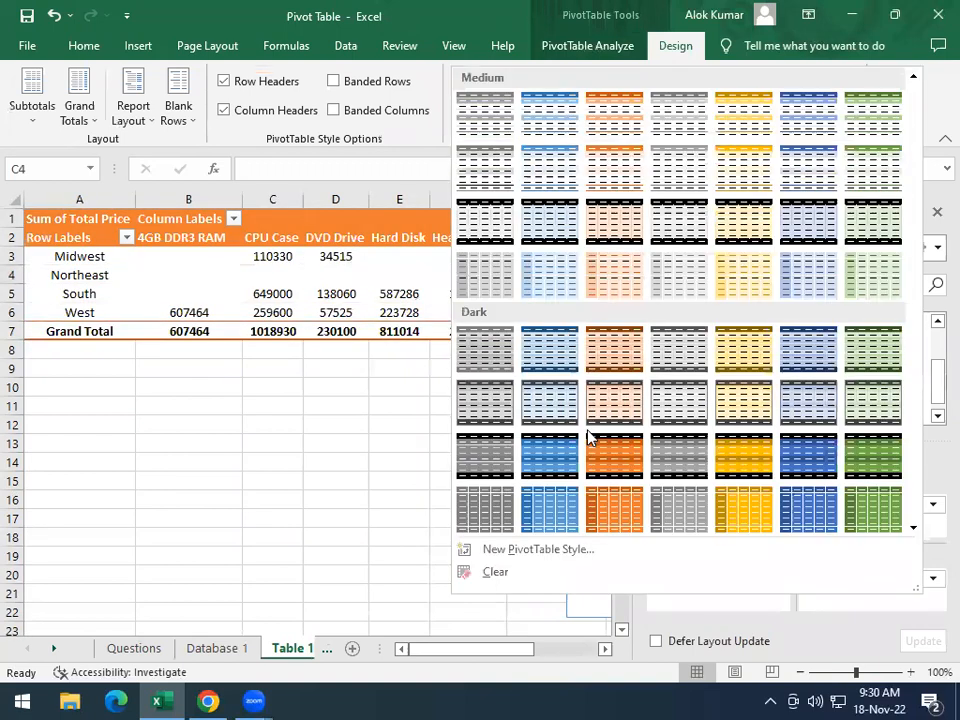
{"action": "scroll", "coordinate": [583, 422], "scroll_direction": "up", "scroll_amount": 3}
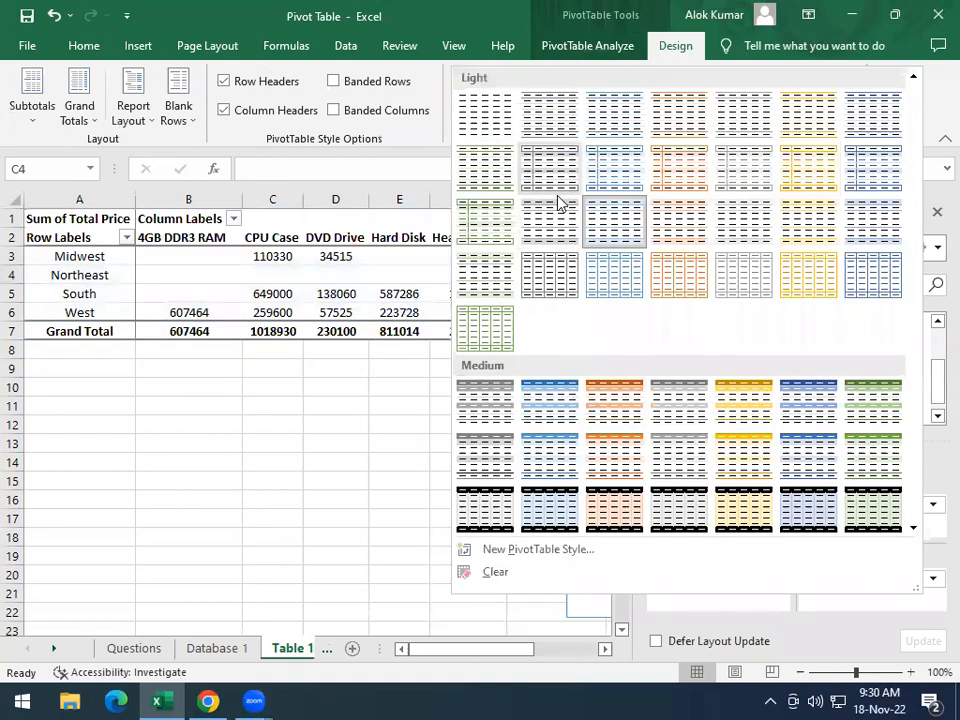
{"action": "scroll", "coordinate": [548, 428], "scroll_direction": "down", "scroll_amount": 3}
{"action": "scroll", "coordinate": [555, 424], "scroll_direction": "down", "scroll_amount": 2}
{"action": "scroll", "coordinate": [557, 418], "scroll_direction": "up", "scroll_amount": 2}
{"action": "scroll", "coordinate": [557, 416], "scroll_direction": "down", "scroll_amount": 2}
{"action": "scroll", "coordinate": [573, 400], "scroll_direction": "up", "scroll_amount": 3}
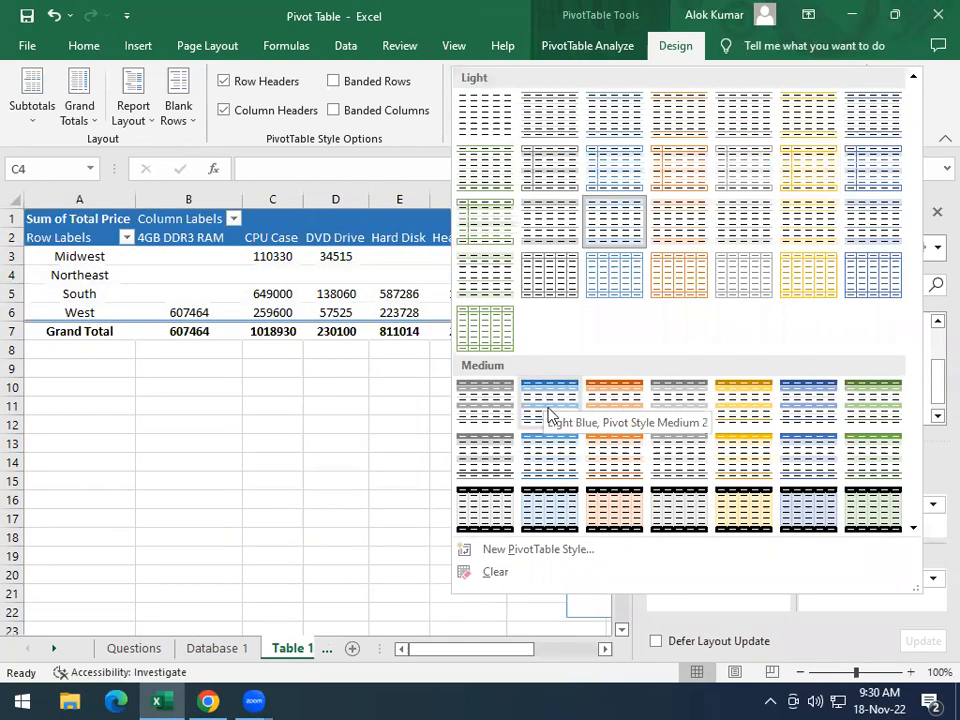
{"action": "scroll", "coordinate": [555, 470], "scroll_direction": "down", "scroll_amount": 3}
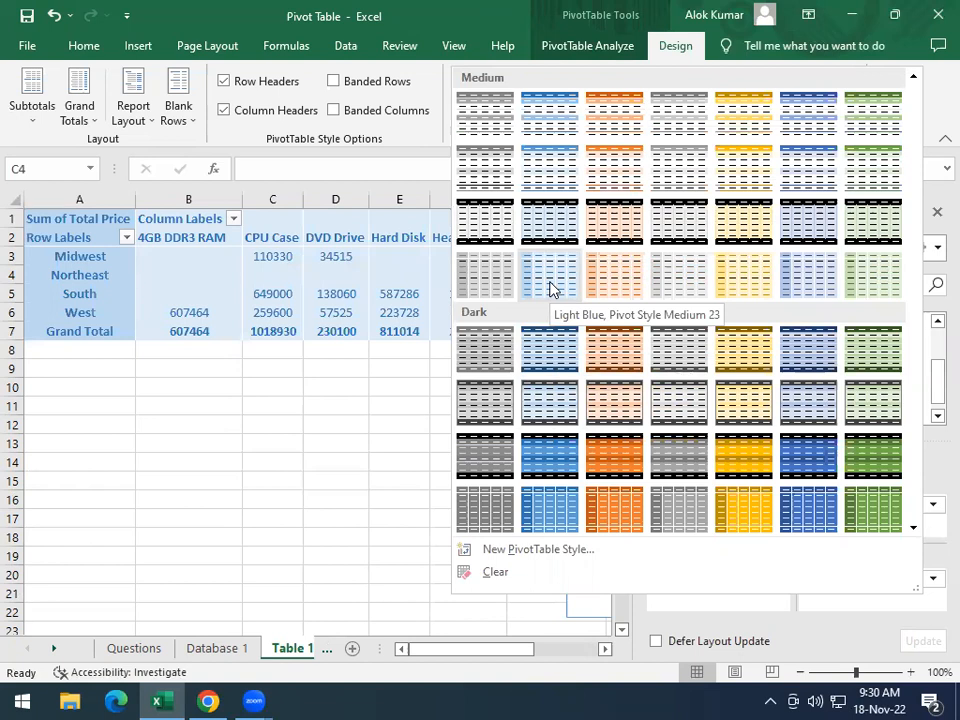
{"action": "left_click", "coordinate": [549, 288]}
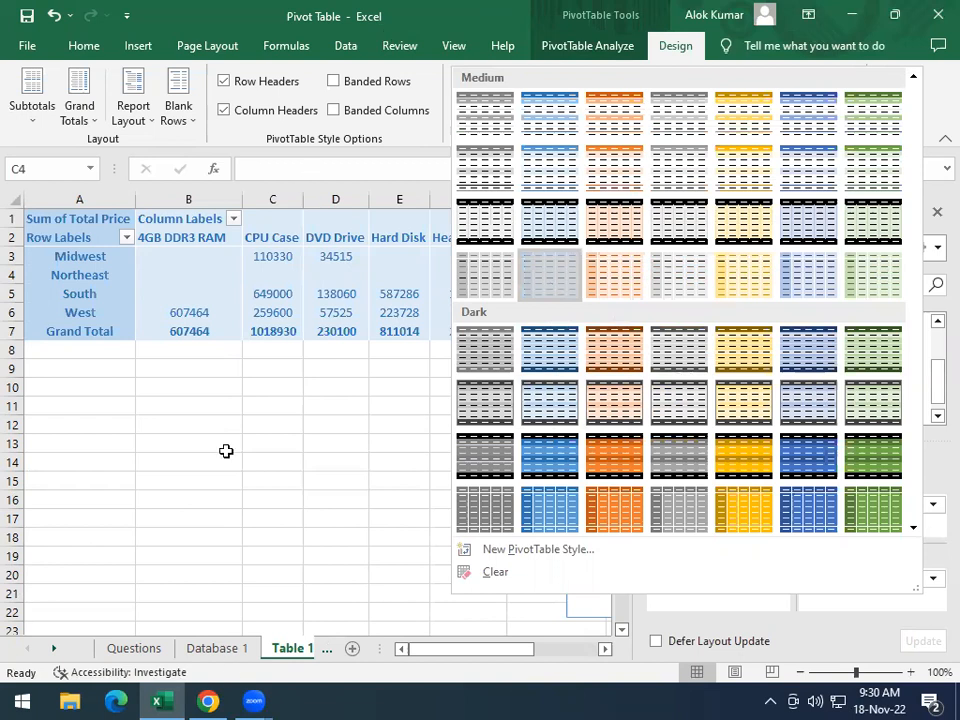
Compare with the sample layout and set the Table 1 pivot table's options to show -- for empty cells
{"action": "left_click", "coordinate": [139, 648]}
{"action": "left_click", "coordinate": [136, 650]}
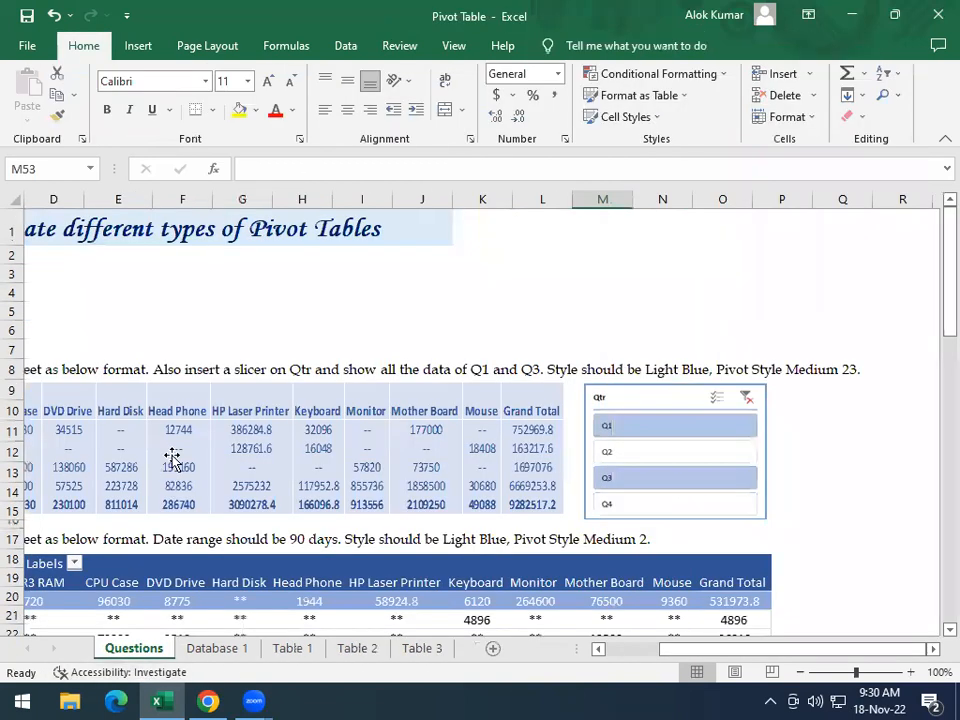
{"action": "left_click_drag", "start_coordinate": [687, 650], "coordinate": [118, 444]}
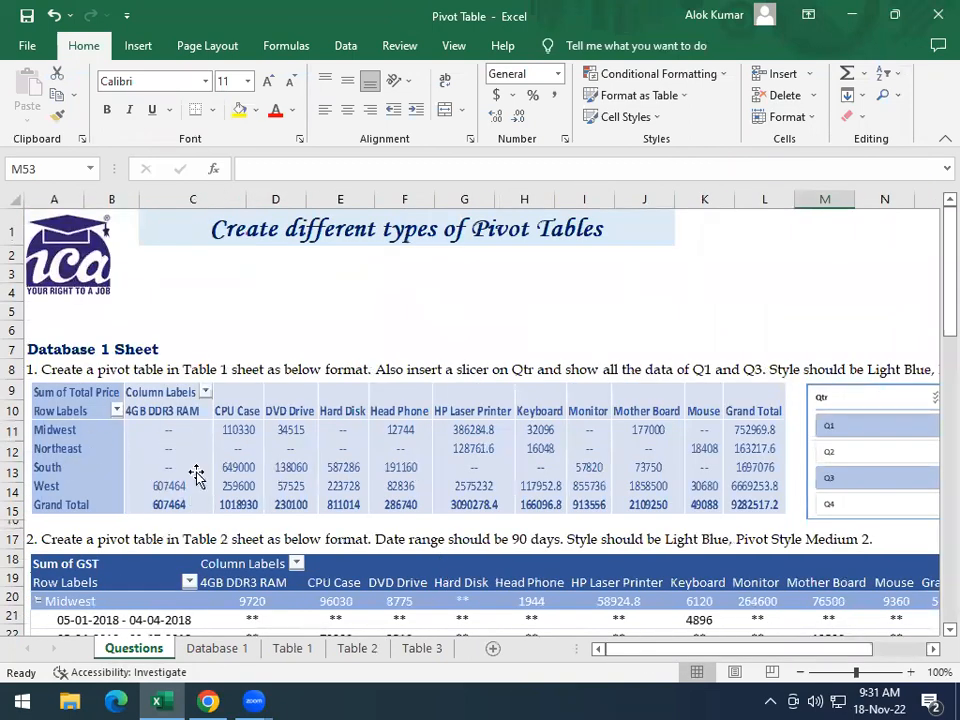
{"action": "left_click", "coordinate": [300, 654]}
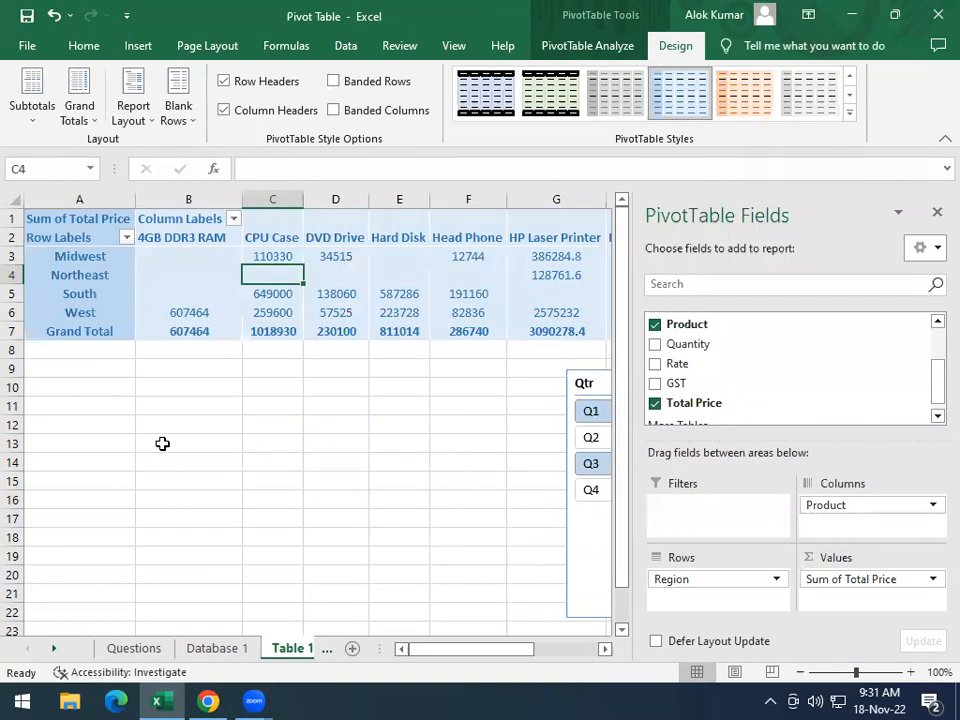
{"action": "left_click", "coordinate": [186, 282]}
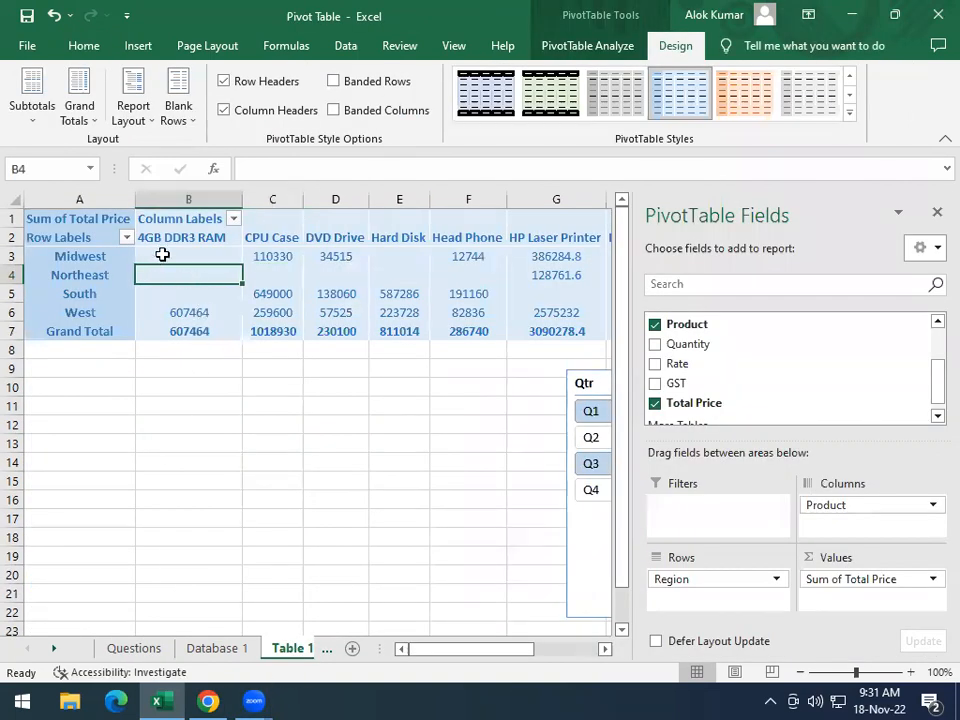
{"action": "left_click", "coordinate": [935, 213]}
{"action": "mouse_move", "coordinate": [228, 281]}
{"action": "left_mouse_down"}
{"action": "mouse_move", "coordinate": [655, 332]}
{"action": "mouse_move", "coordinate": [904, 330]}
{"action": "left_mouse_up"}
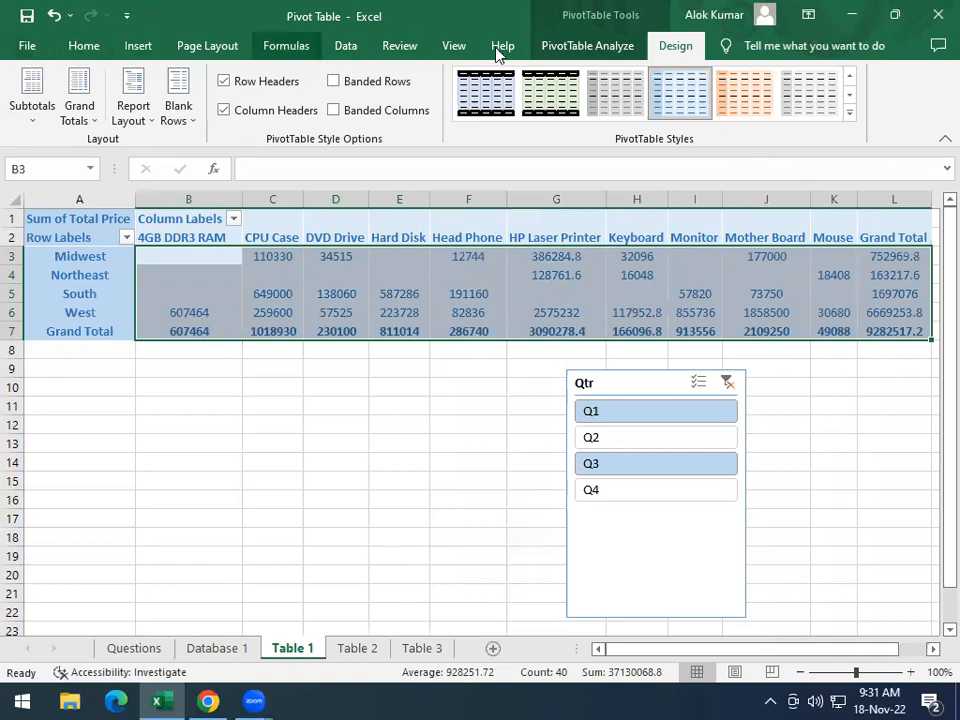
{"action": "left_click", "coordinate": [575, 45]}
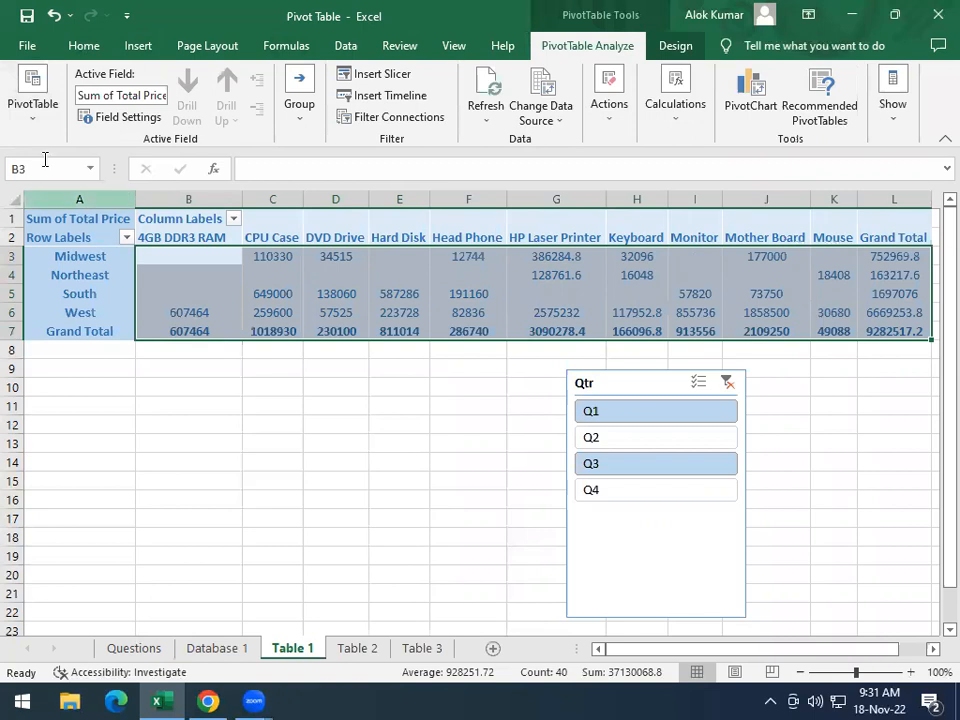
{"action": "left_click", "coordinate": [32, 118]}
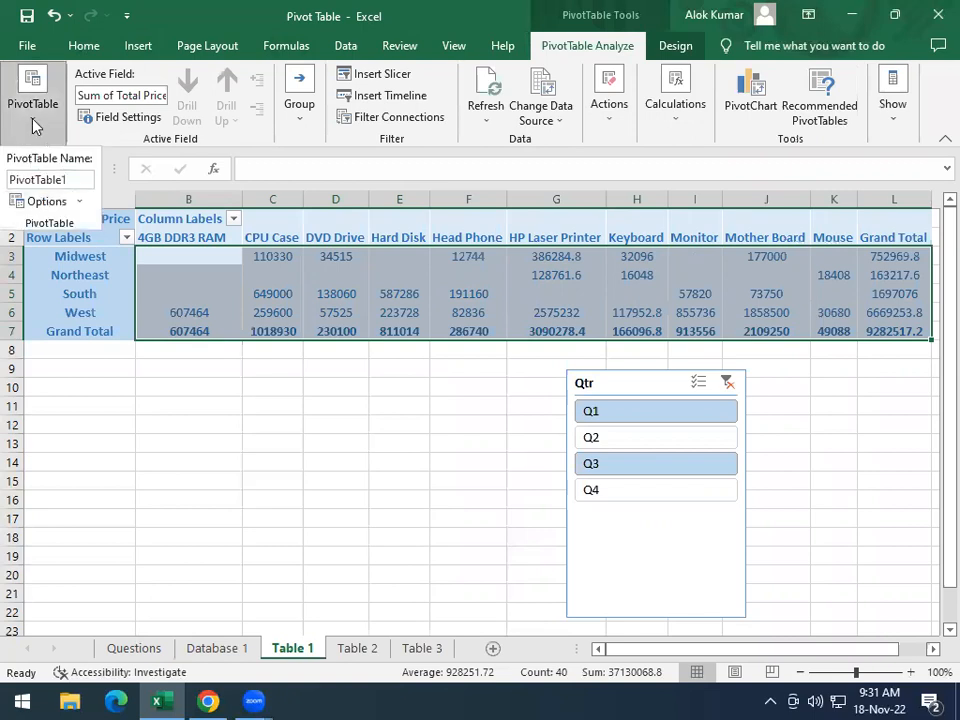
{"action": "left_click", "coordinate": [79, 201]}
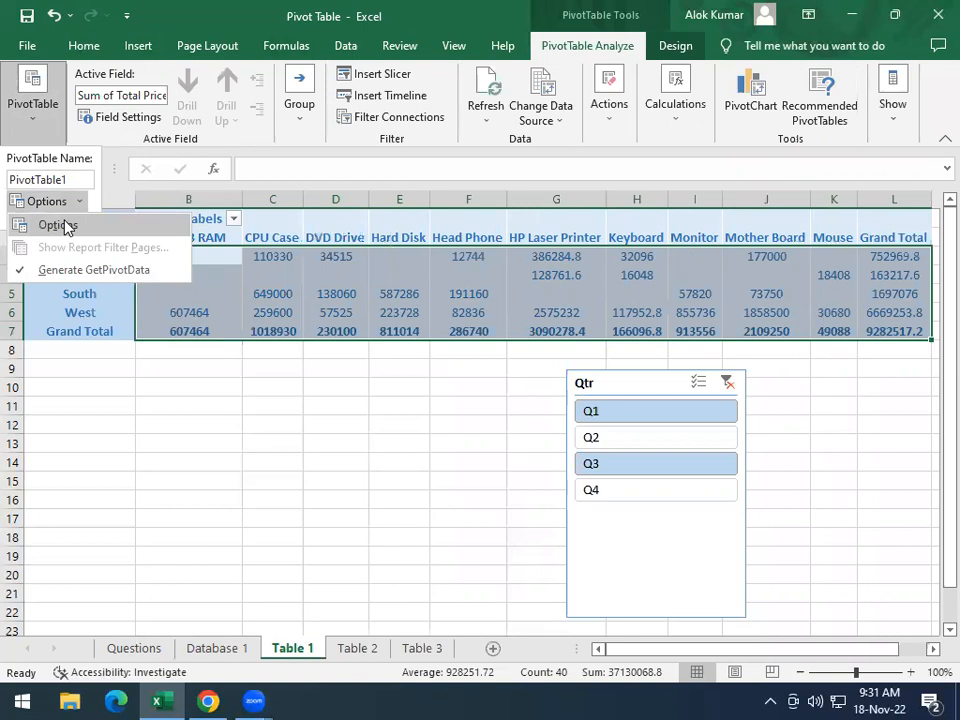
{"action": "left_click", "coordinate": [65, 226]}
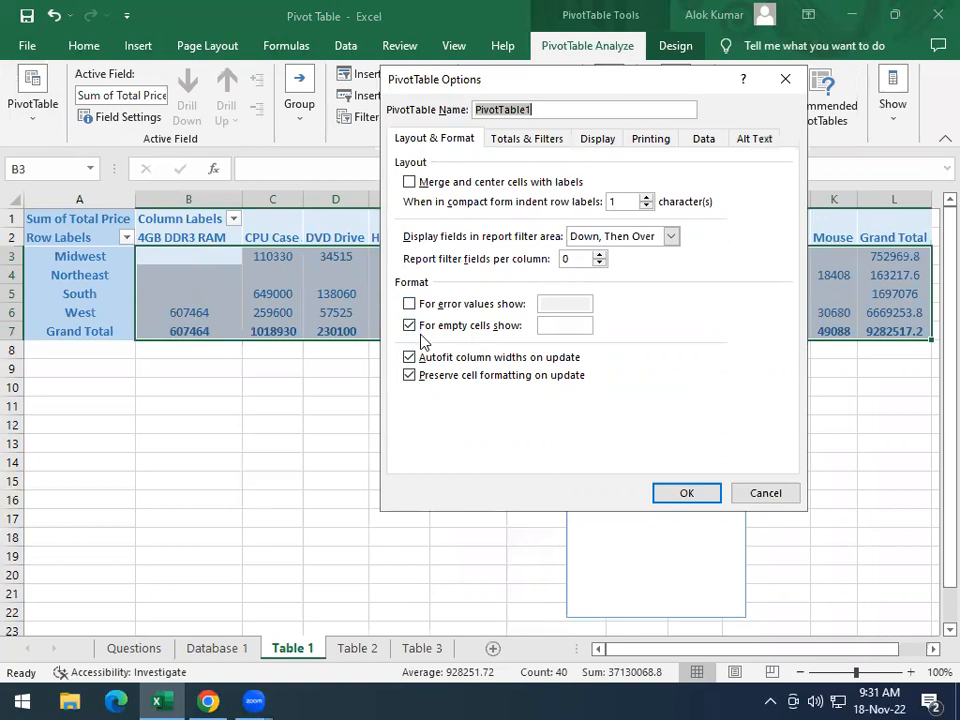
{"action": "left_click", "coordinate": [556, 326]}
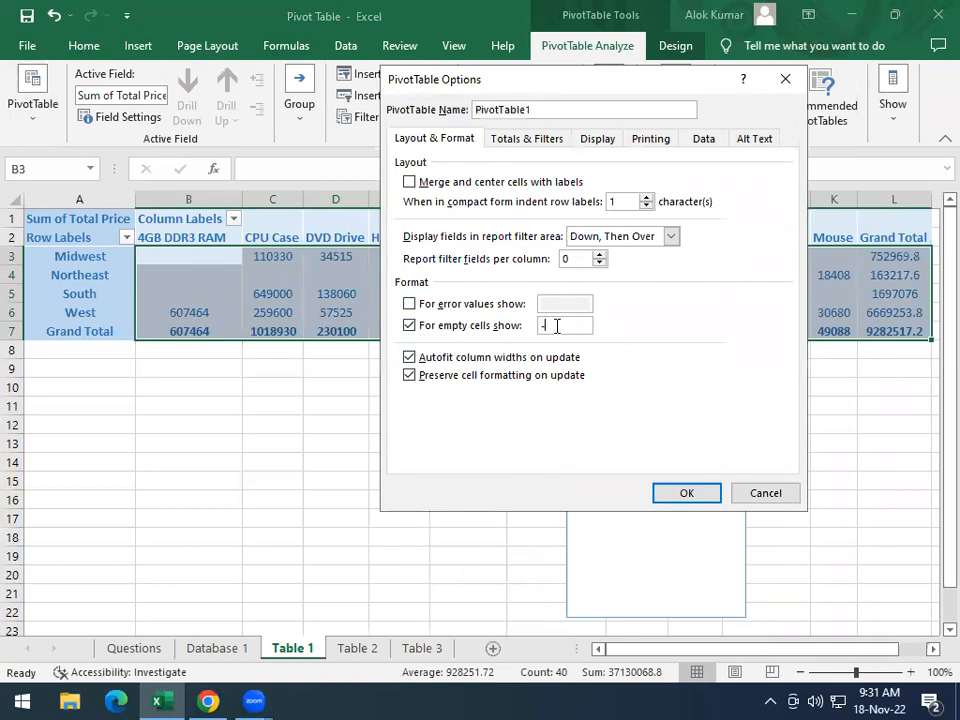
{"action": "left_click", "coordinate": [686, 494]}
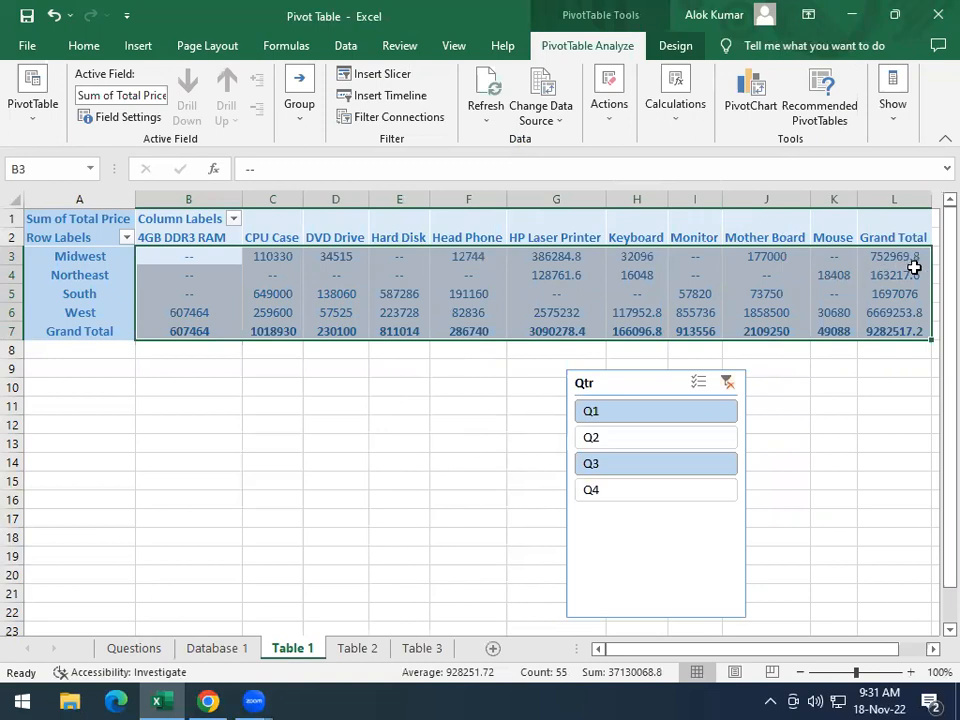
Shorten the Qtr slicer and place it directly beside the Table 1 pivot table's Grand Total column
{"action": "left_click", "coordinate": [657, 388]}
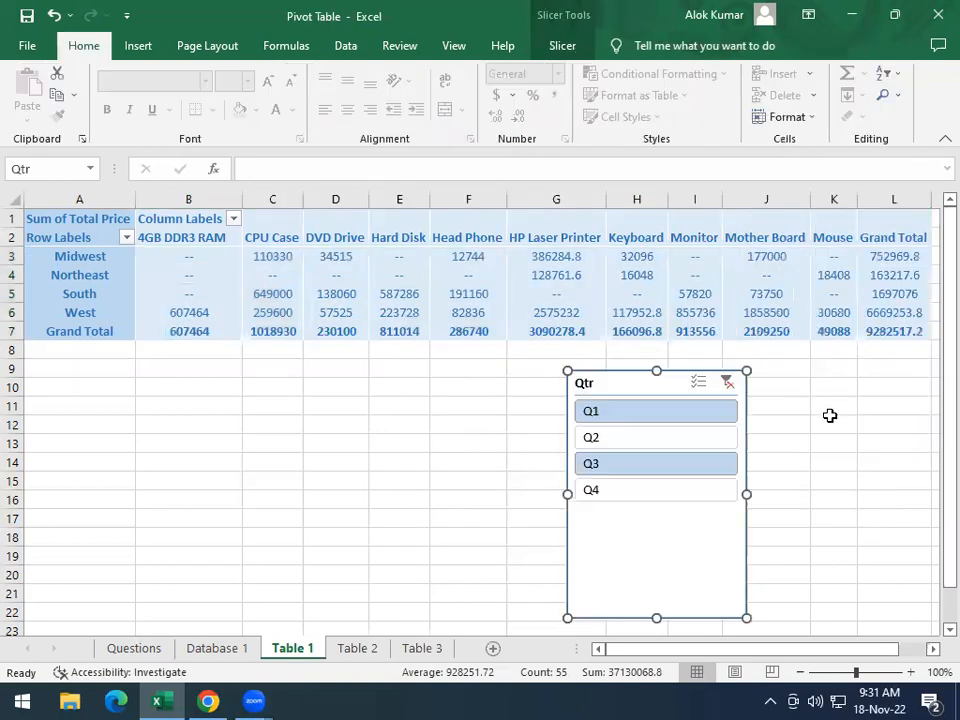
{"action": "left_click_drag", "start_coordinate": [657, 617], "coordinate": [683, 506]}
{"action": "left_click_drag", "start_coordinate": [643, 383], "coordinate": [938, 180]}
{"action": "left_click_drag", "start_coordinate": [671, 650], "coordinate": [741, 648]}
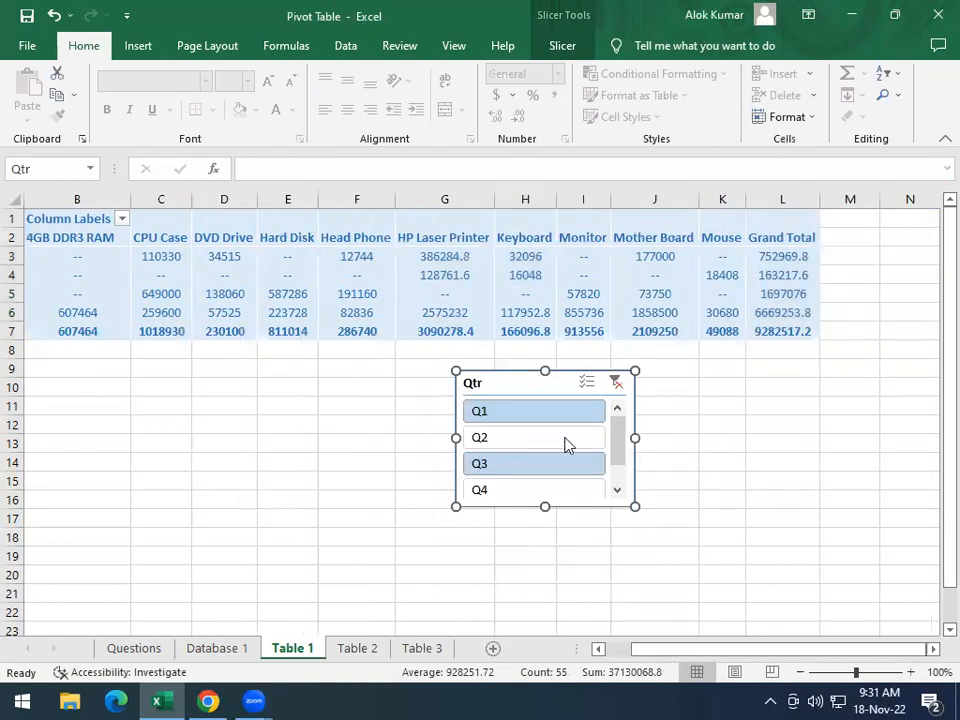
{"action": "left_click_drag", "start_coordinate": [508, 381], "coordinate": [871, 213]}
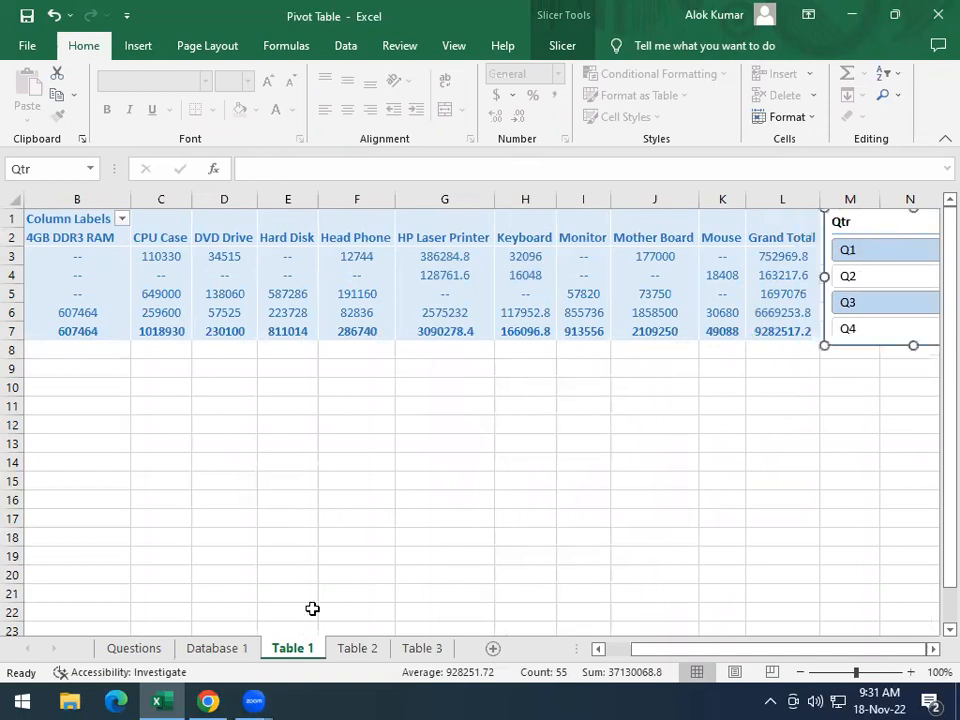
Review the second task's requirements and sample layout on the Questions sheet against the fields on the Database 1 sheet
{"action": "left_click", "coordinate": [134, 648]}
{"action": "left_click_drag", "start_coordinate": [645, 651], "coordinate": [620, 640]}
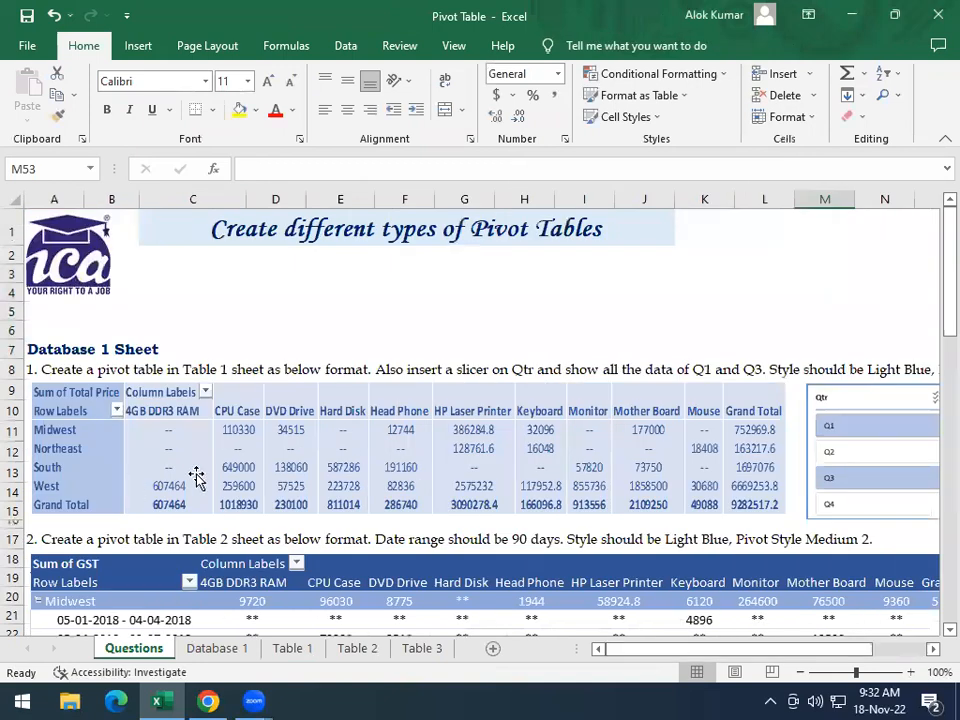
{"action": "scroll", "coordinate": [281, 476], "scroll_direction": "down", "scroll_amount": 4}
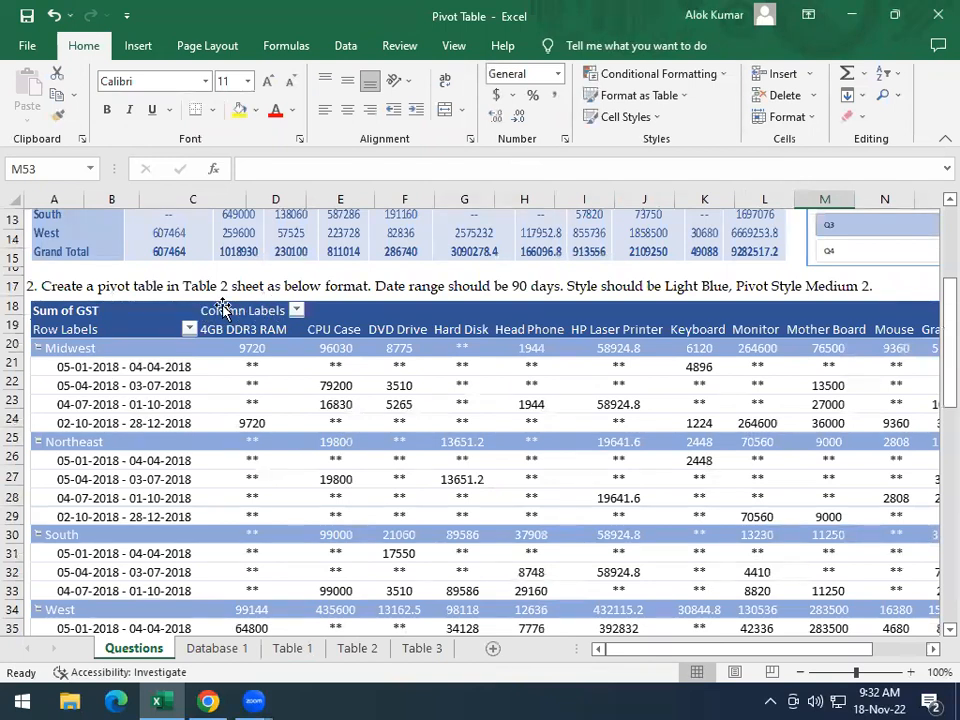
{"action": "left_click", "coordinate": [215, 648]}
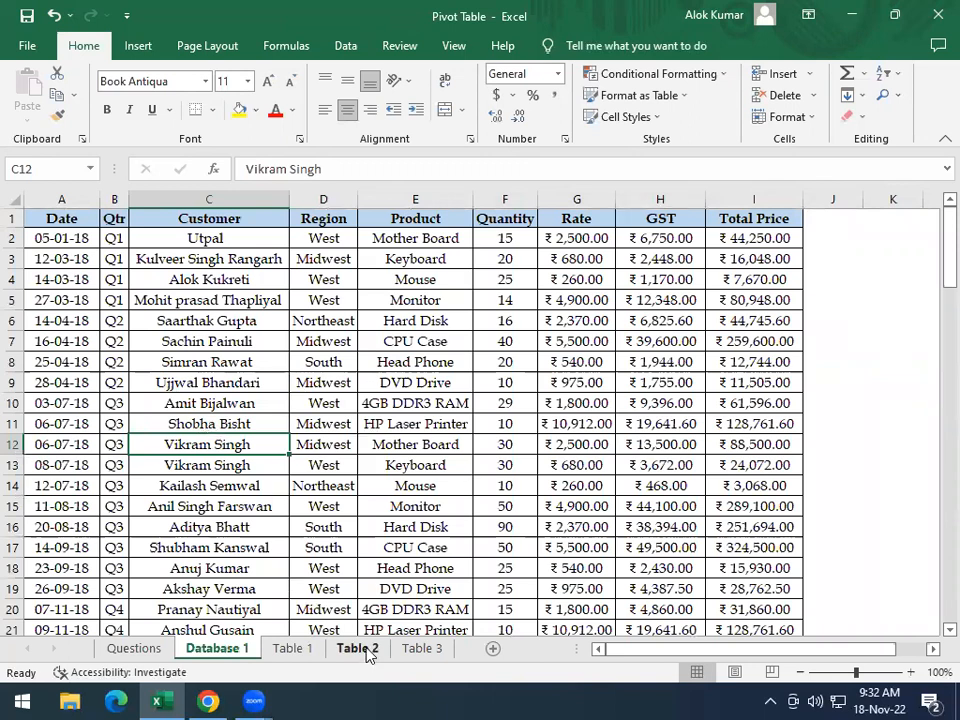
{"action": "left_click", "coordinate": [137, 648]}
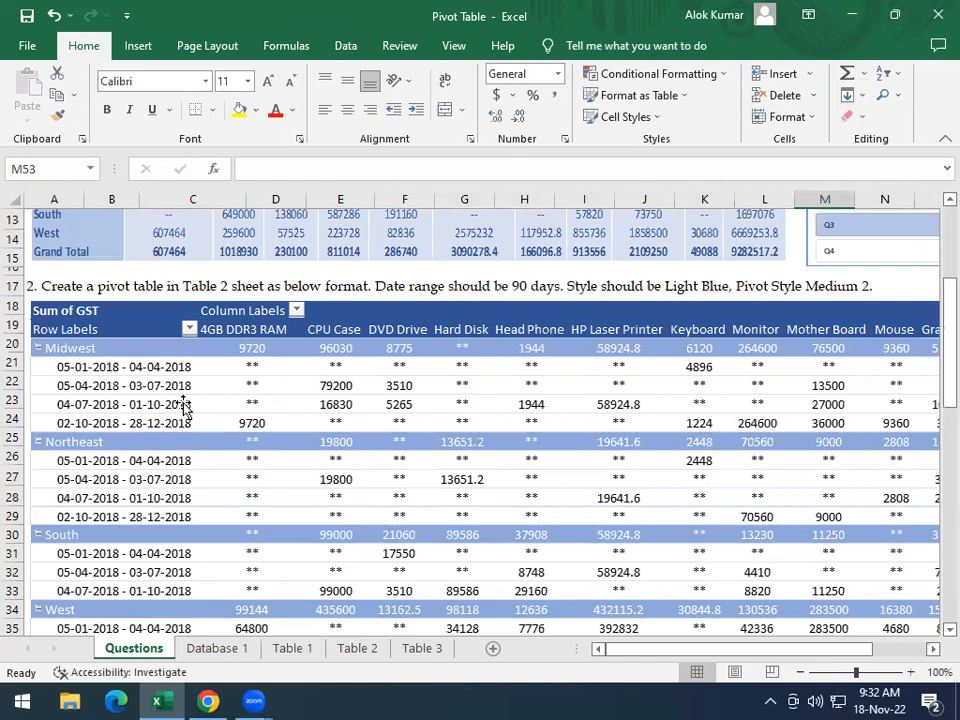
Insert a pivot table from the Database 1 range A1:I101 at cell A1 of the existing Table 2 sheet
{"action": "left_click", "coordinate": [228, 649]}
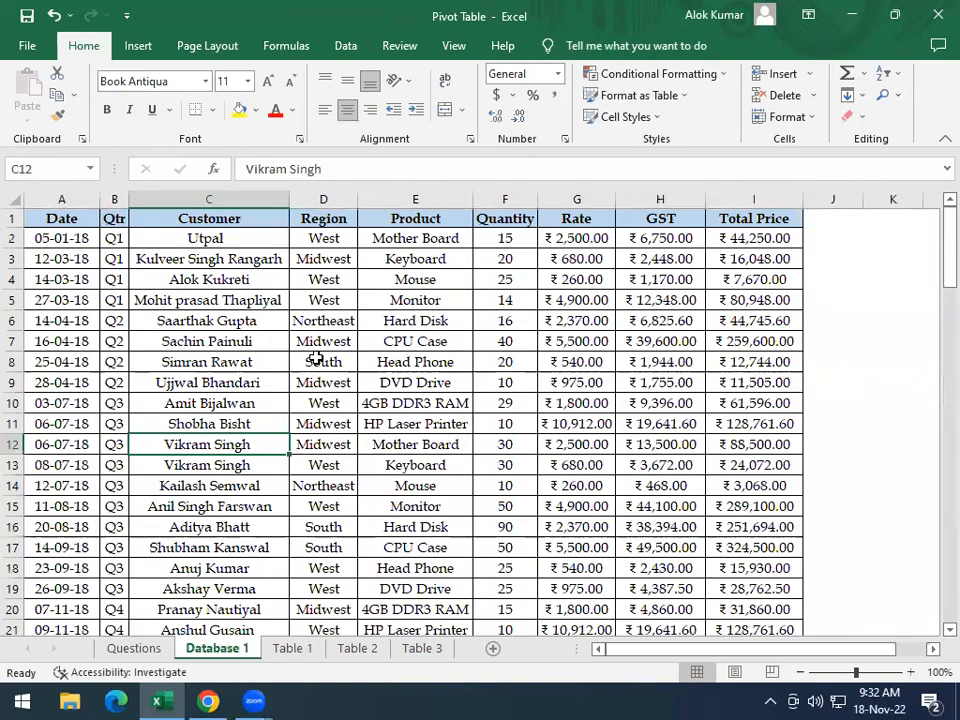
{"action": "left_click", "coordinate": [229, 330]}
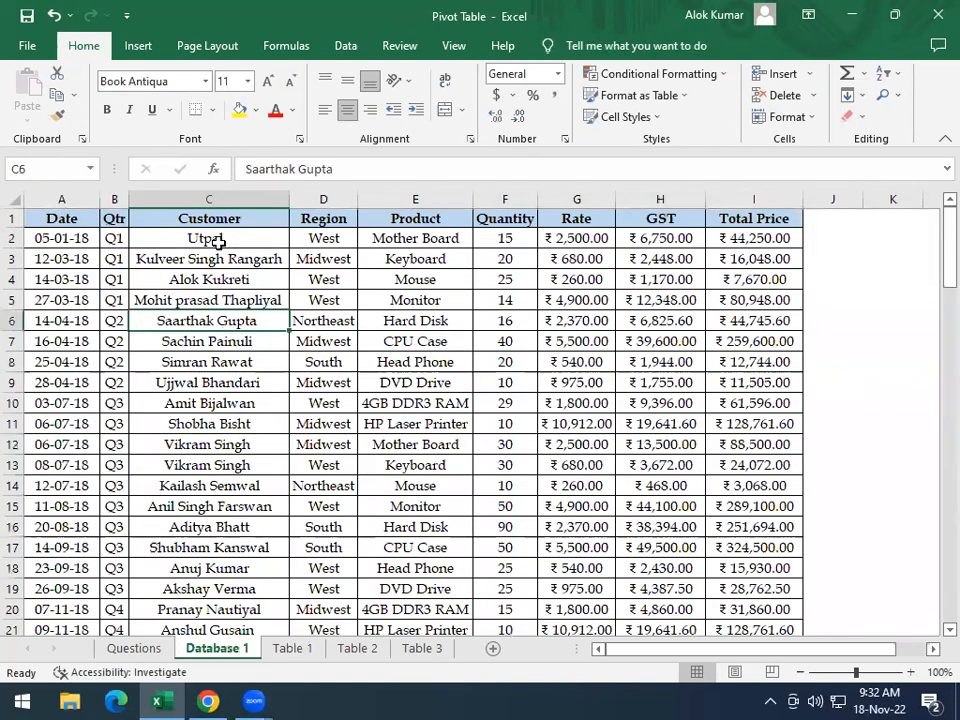
{"action": "left_click", "coordinate": [137, 47]}
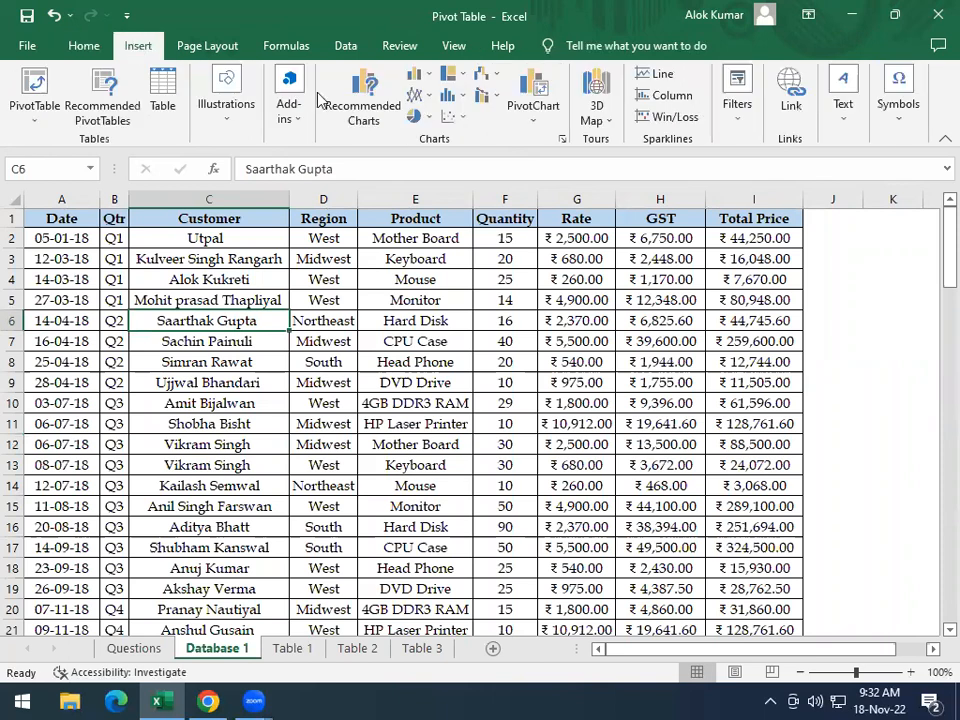
{"action": "left_click", "coordinate": [32, 104]}
{"action": "left_click", "coordinate": [80, 137]}
{"action": "left_click", "coordinate": [429, 331]}
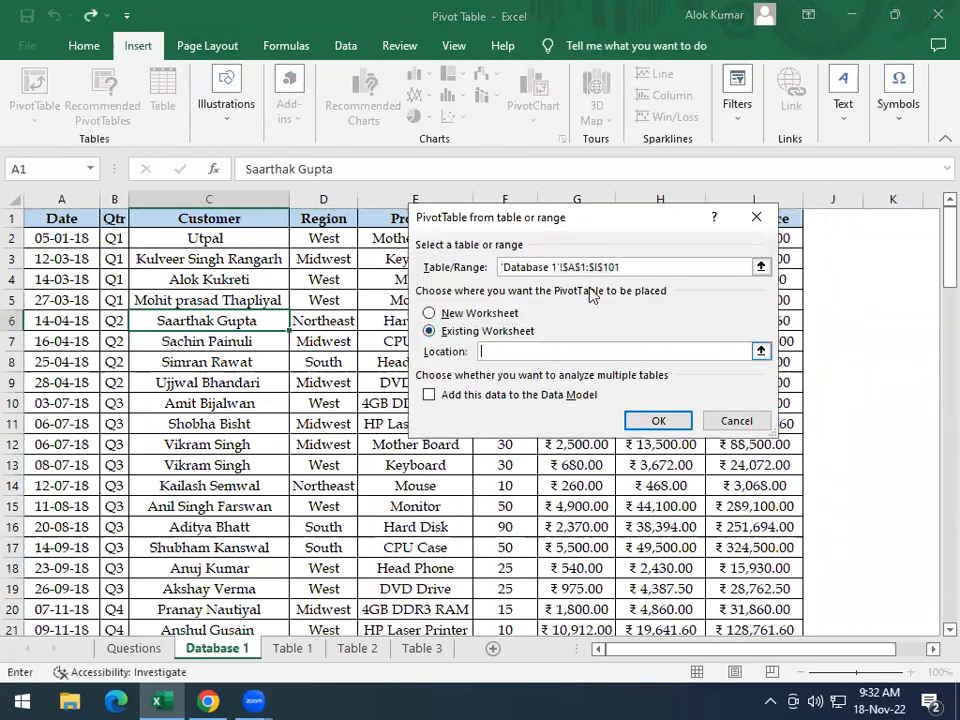
{"action": "left_click_drag", "start_coordinate": [564, 221], "coordinate": [609, 119]}
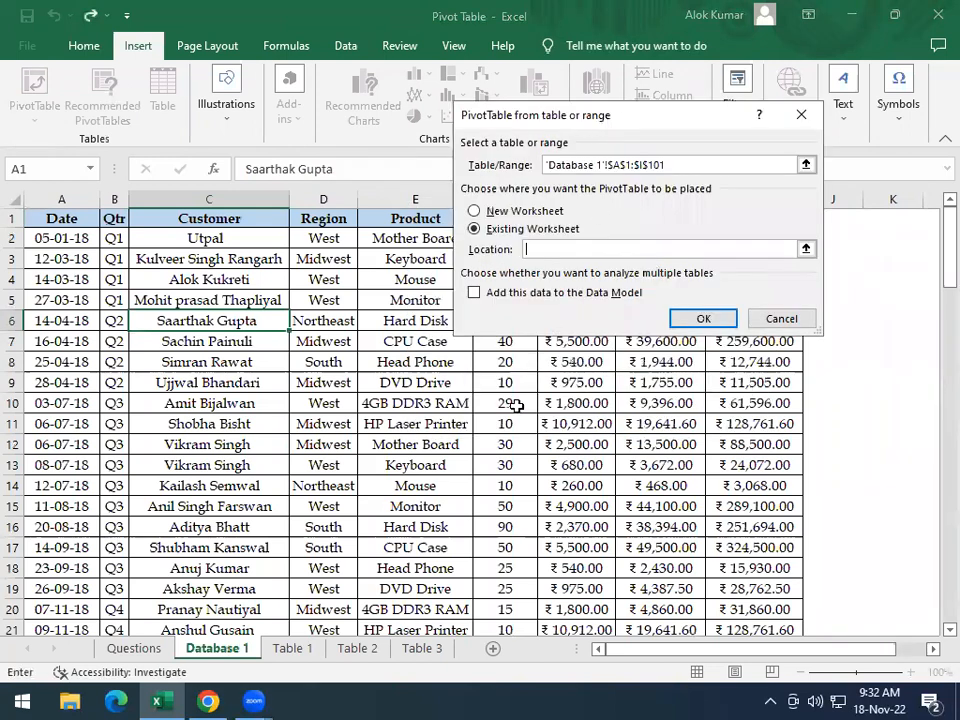
{"action": "left_click", "coordinate": [345, 648]}
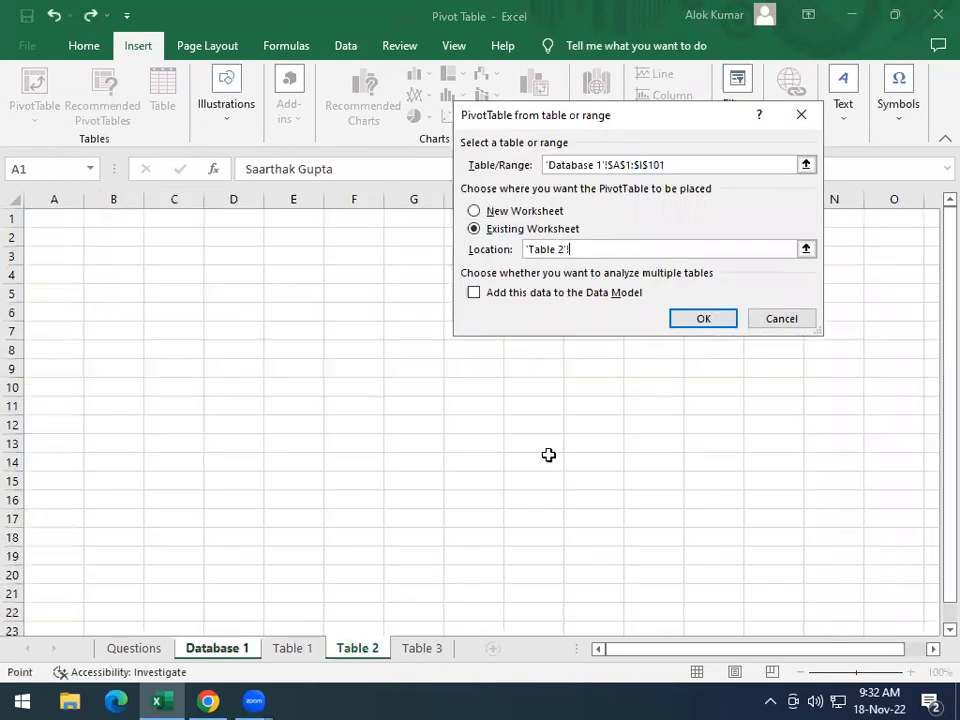
{"action": "left_click", "coordinate": [50, 220]}
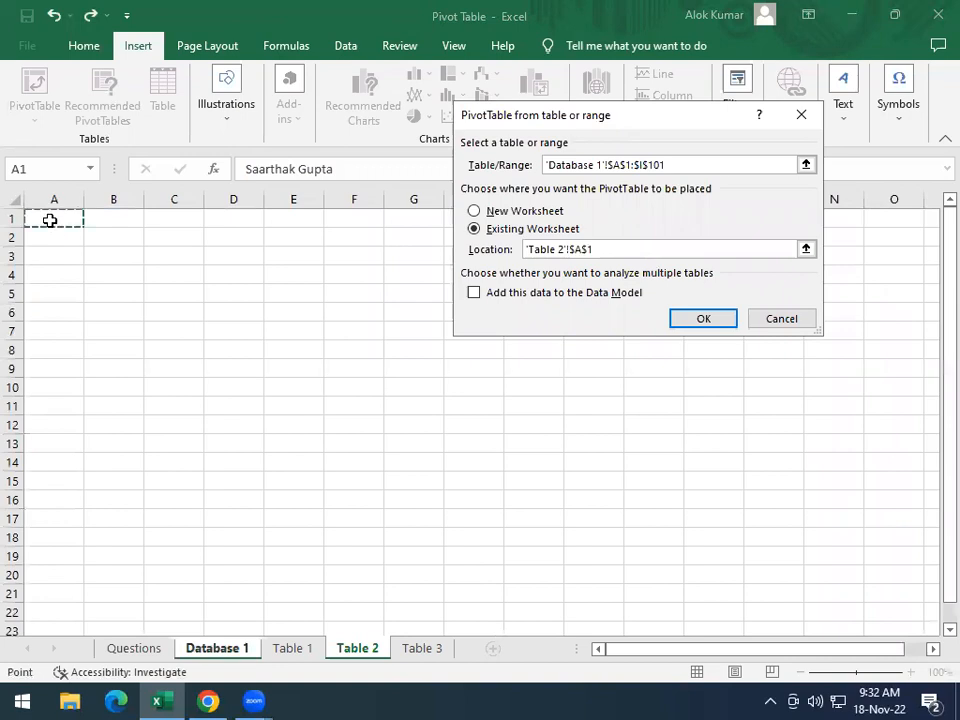
{"action": "left_click", "coordinate": [705, 322]}
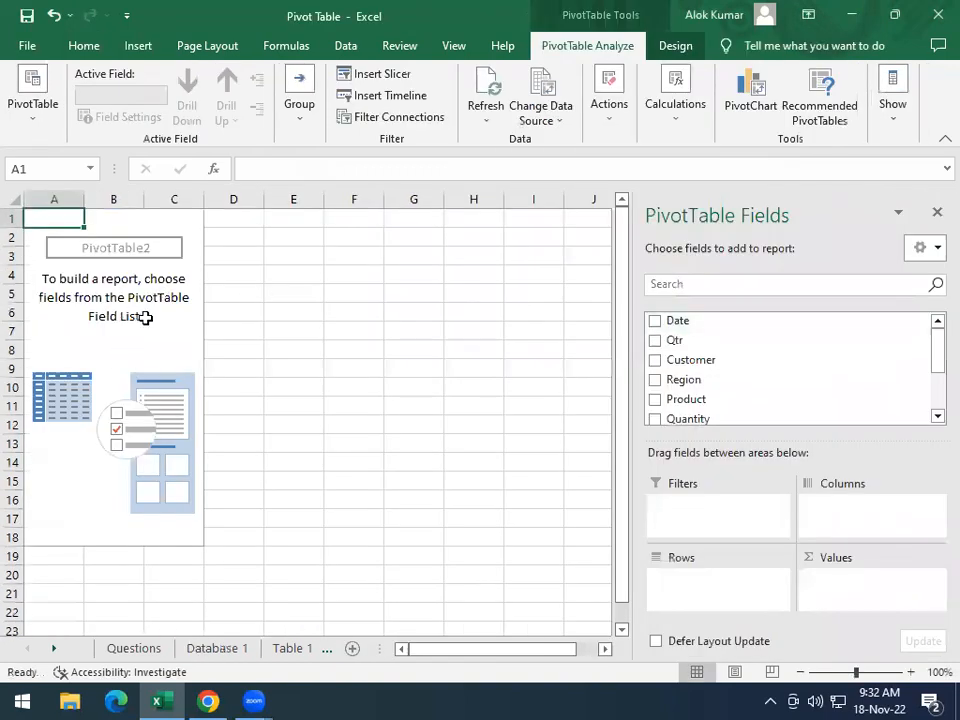
Following the second task's sample layout, add the Region and Date fields to the Table 2 pivot table's rows
{"action": "left_click", "coordinate": [150, 649]}
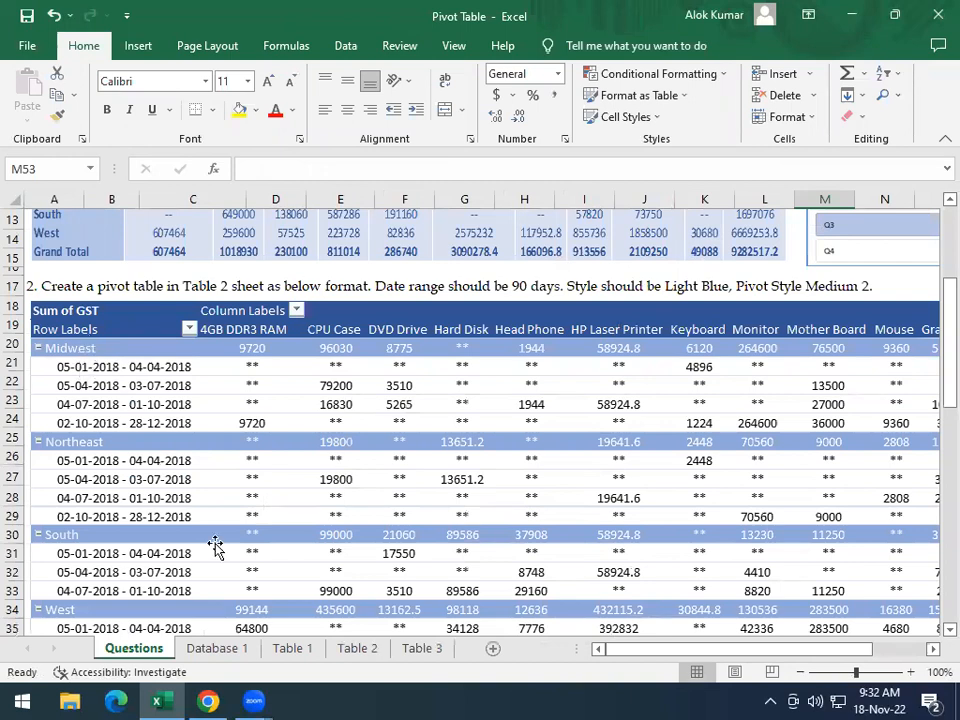
{"action": "left_click", "coordinate": [355, 650]}
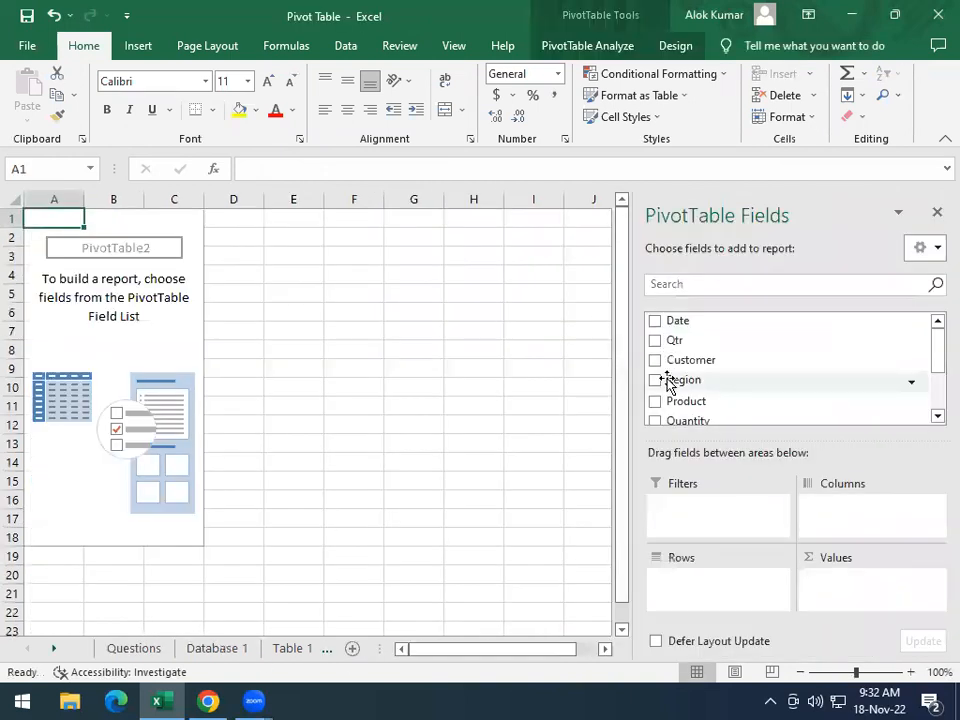
{"action": "left_click", "coordinate": [655, 380]}
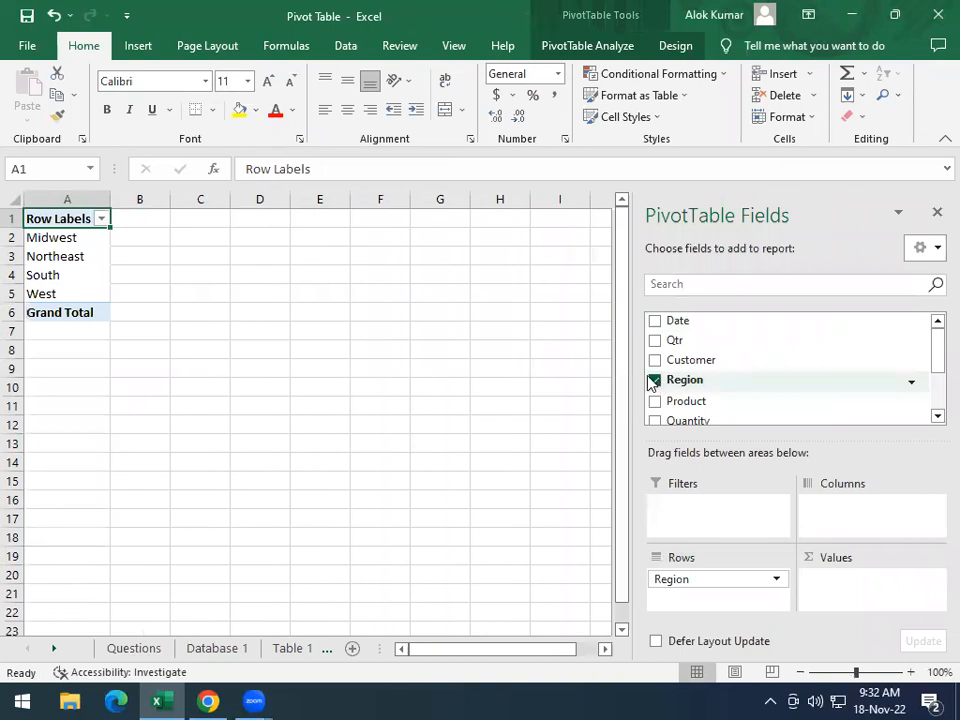
{"action": "left_click", "coordinate": [127, 648]}
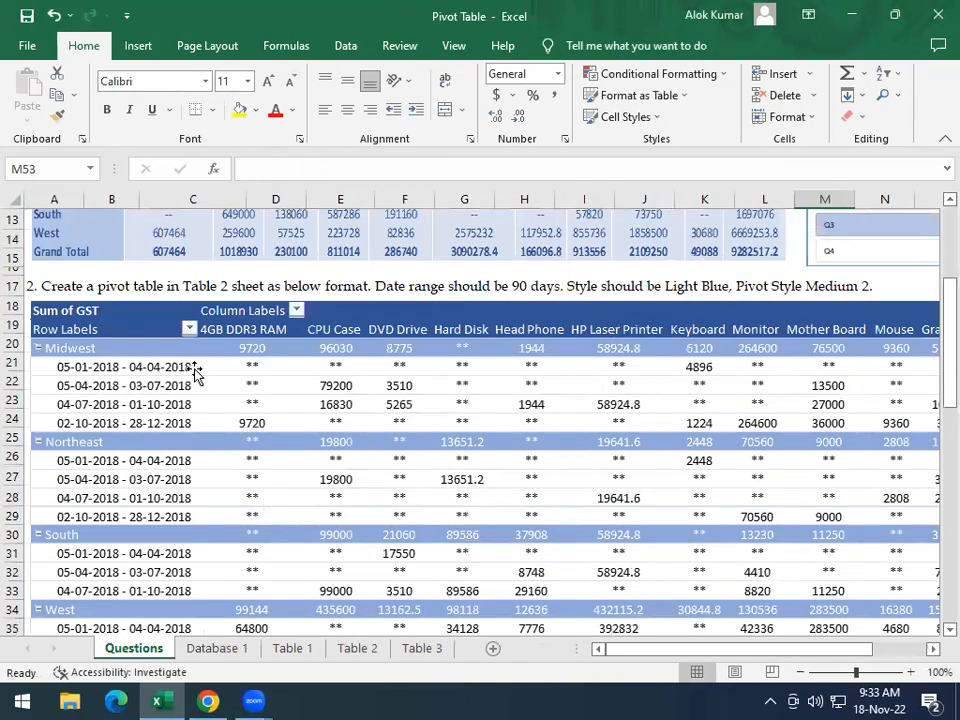
{"action": "left_click", "coordinate": [356, 649]}
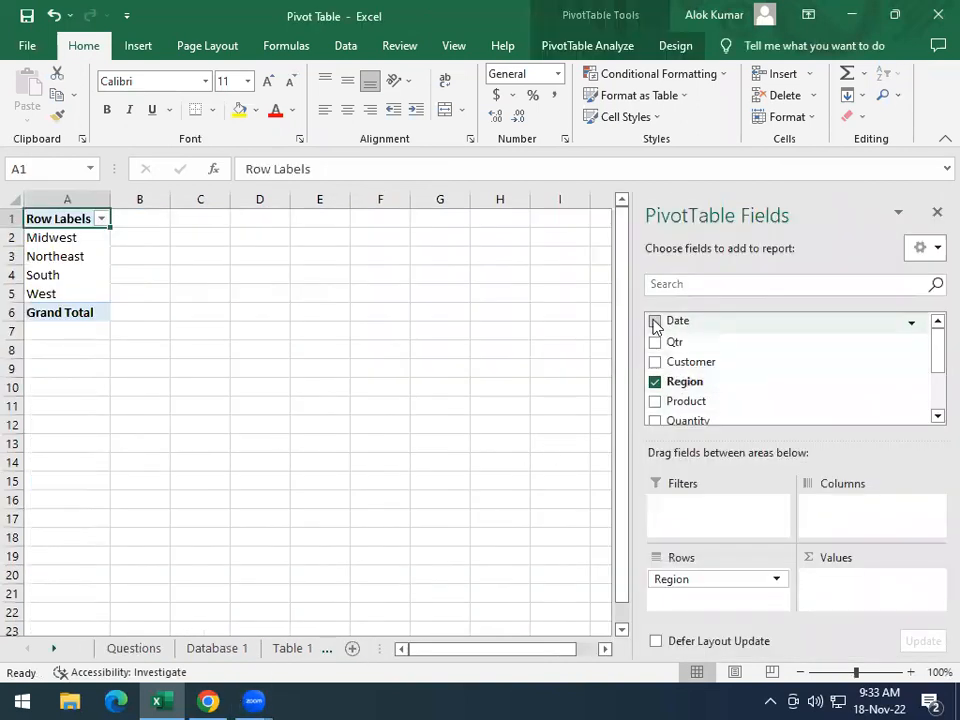
{"action": "left_click", "coordinate": [654, 322]}
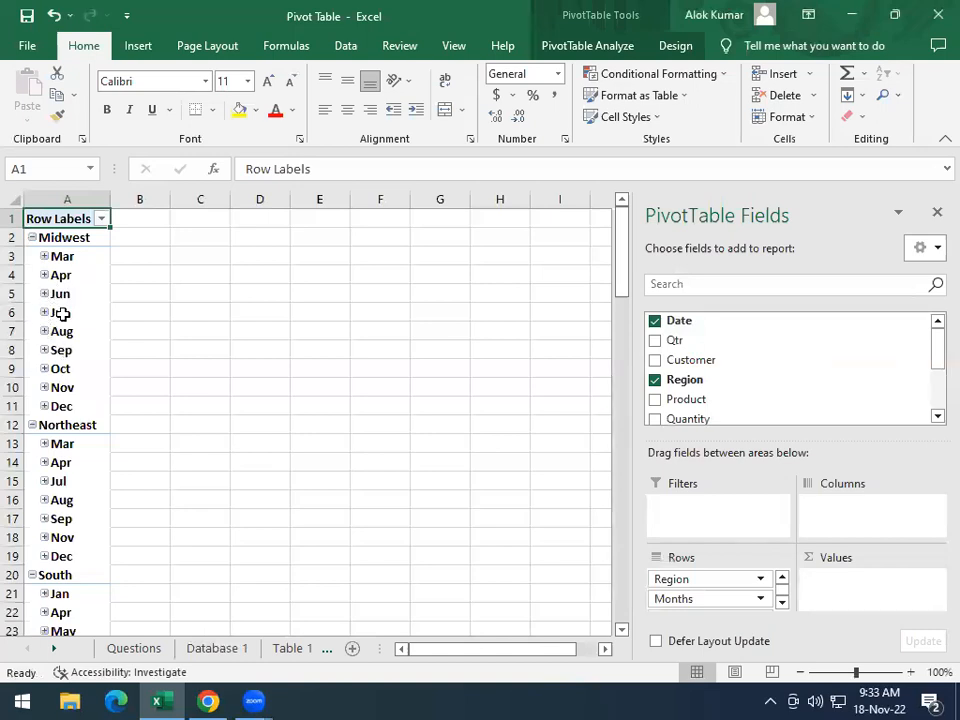
Group the Table 2 pivot table's dates by Days only, removing the Months grouping
{"action": "right_click", "coordinate": [62, 316]}
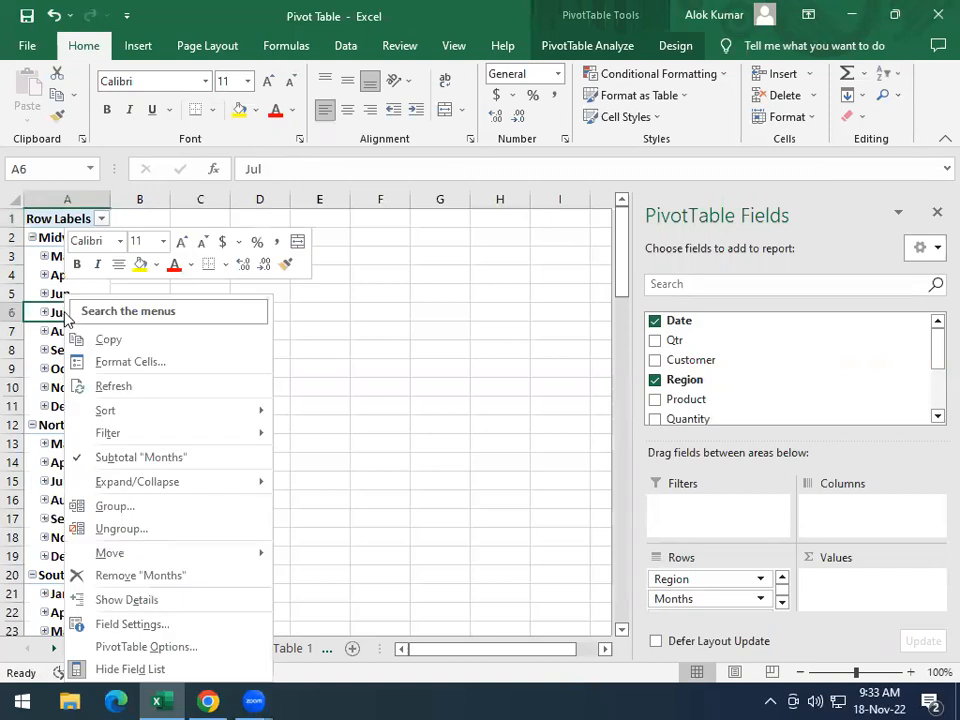
{"action": "left_click", "coordinate": [135, 512]}
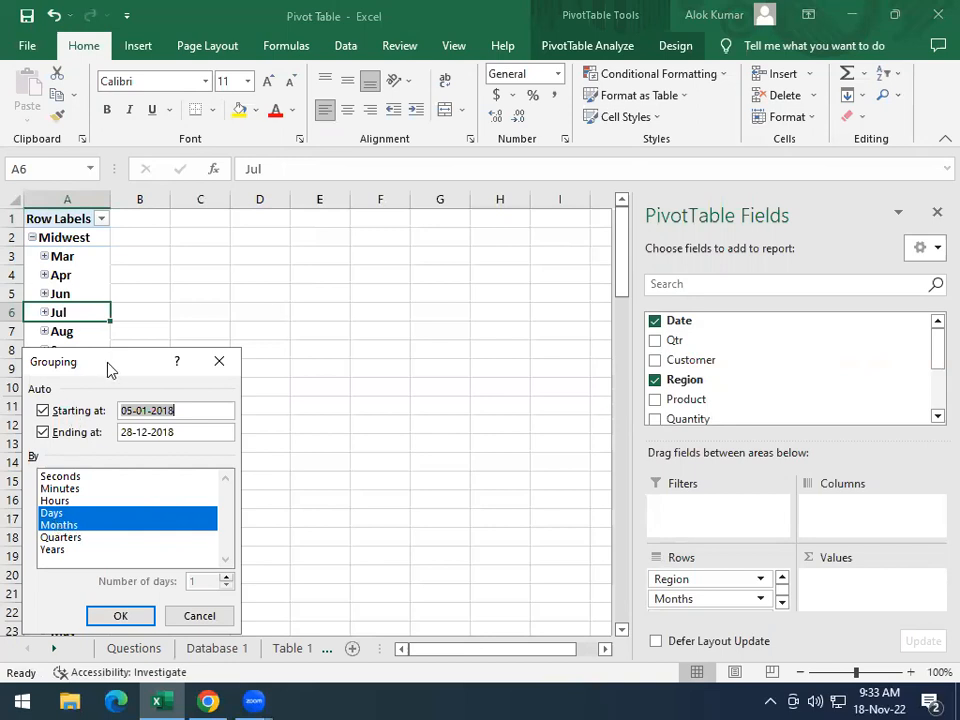
{"action": "left_click_drag", "start_coordinate": [110, 370], "coordinate": [275, 231]}
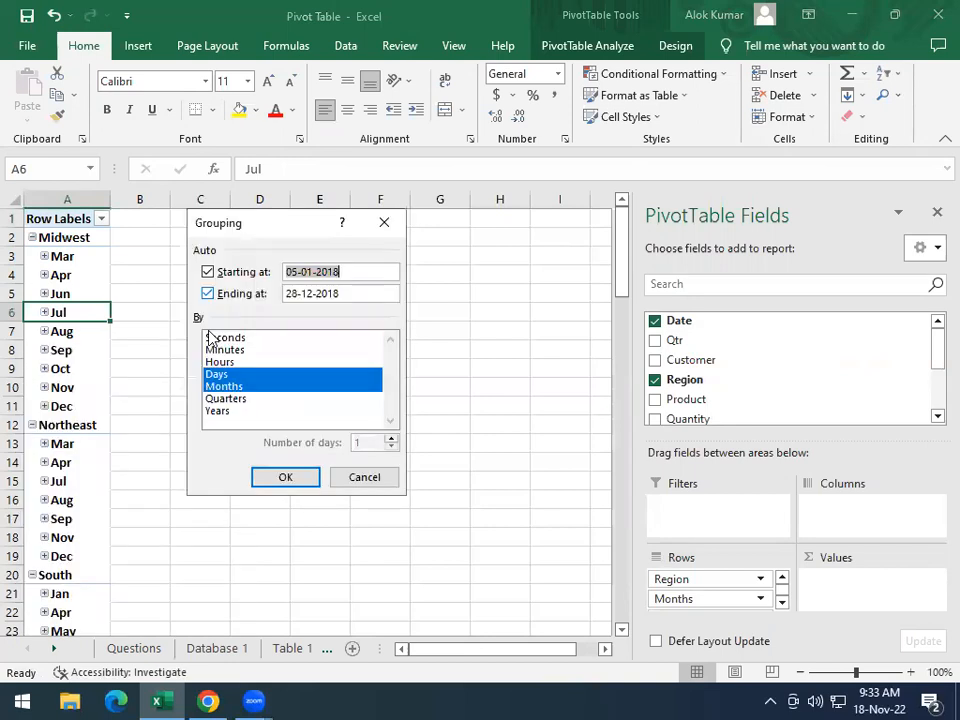
{"action": "left_click", "coordinate": [250, 387]}
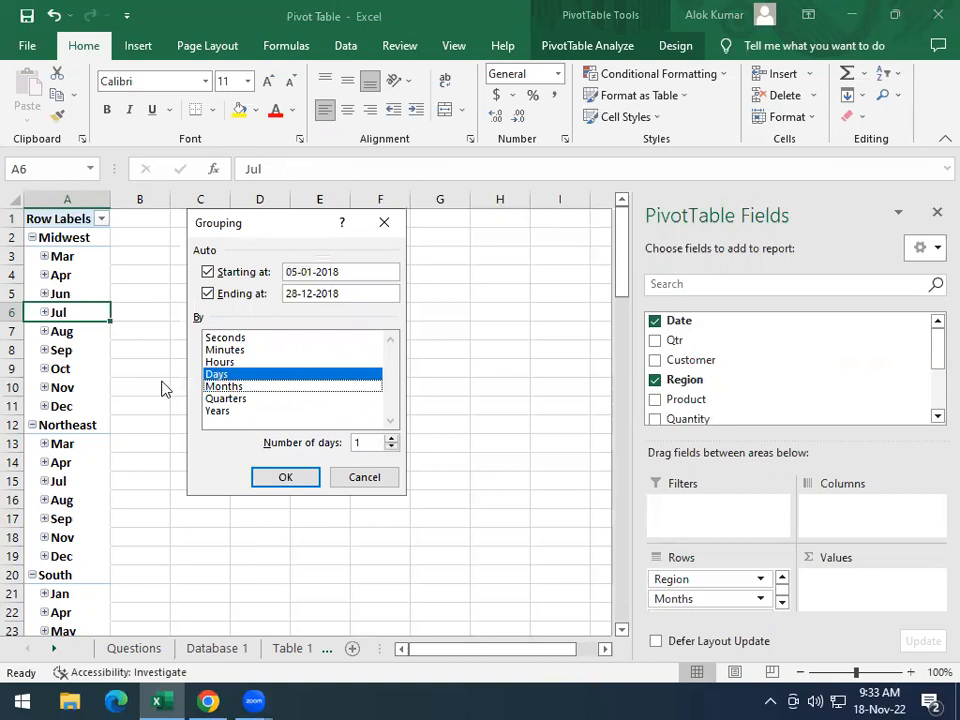
{"action": "left_click", "coordinate": [281, 477]}
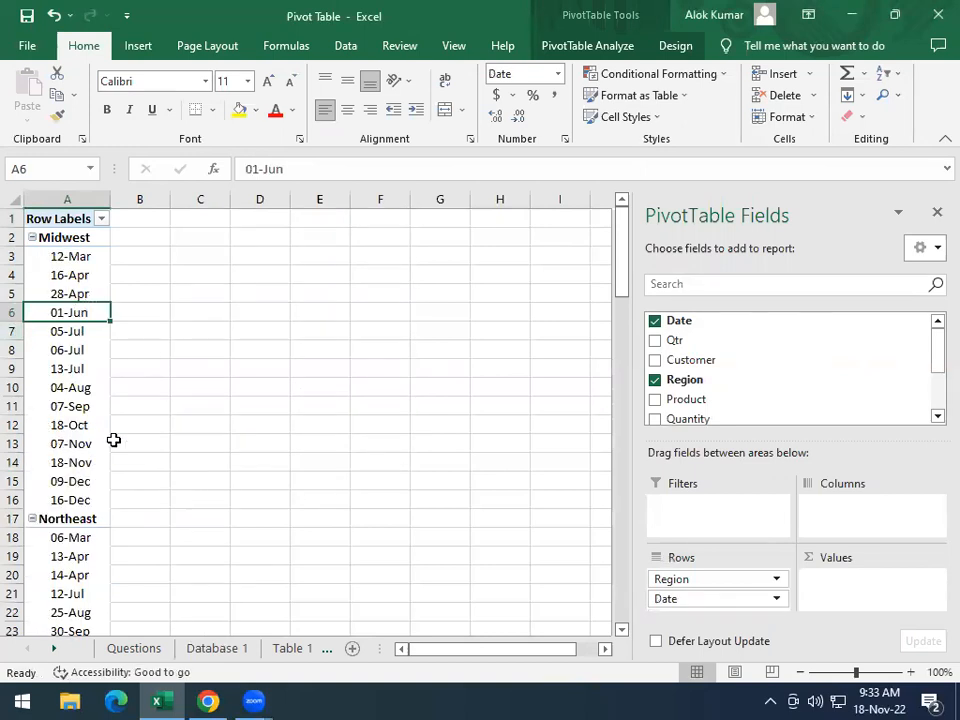
Check the sample date ranges and group the Table 2 pivot table's dates into 90-day intervals
{"action": "left_click", "coordinate": [150, 648]}
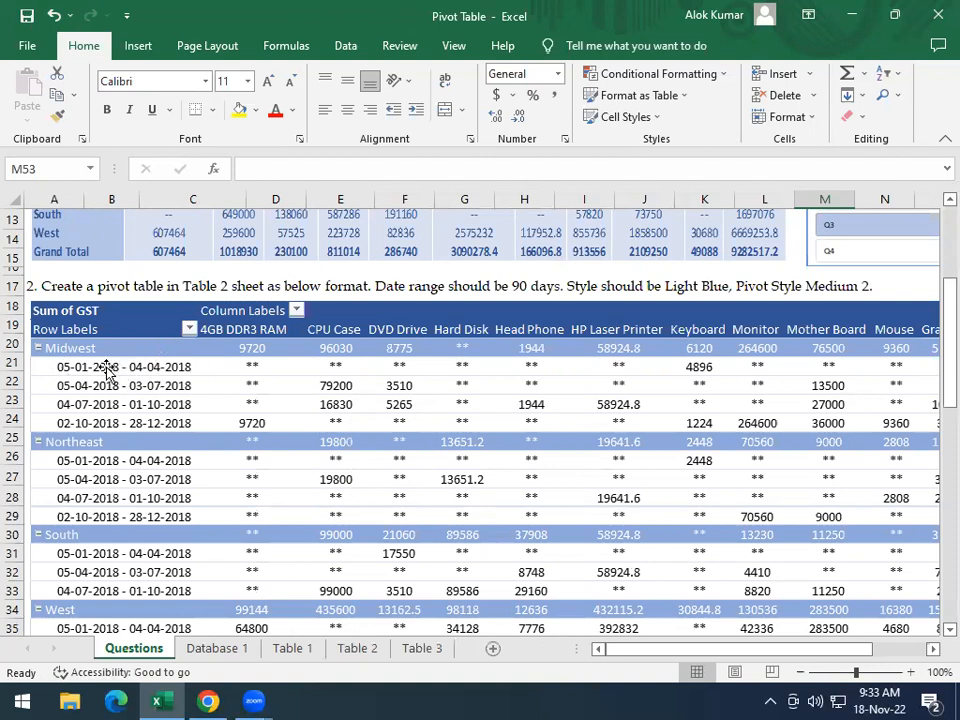
{"action": "left_click", "coordinate": [356, 648]}
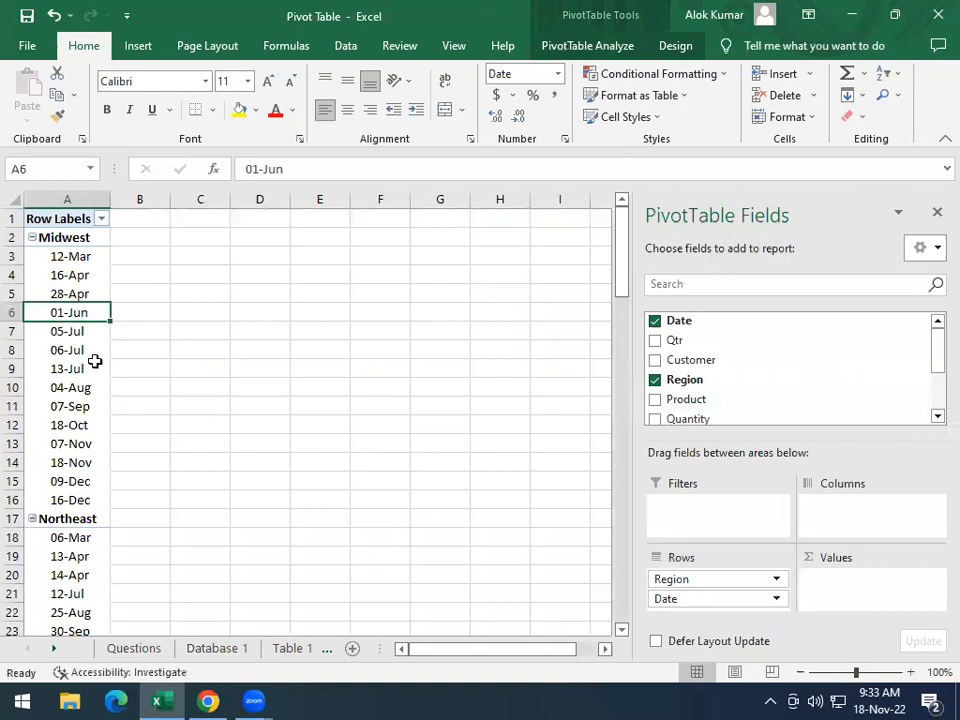
{"action": "right_click", "coordinate": [68, 316]}
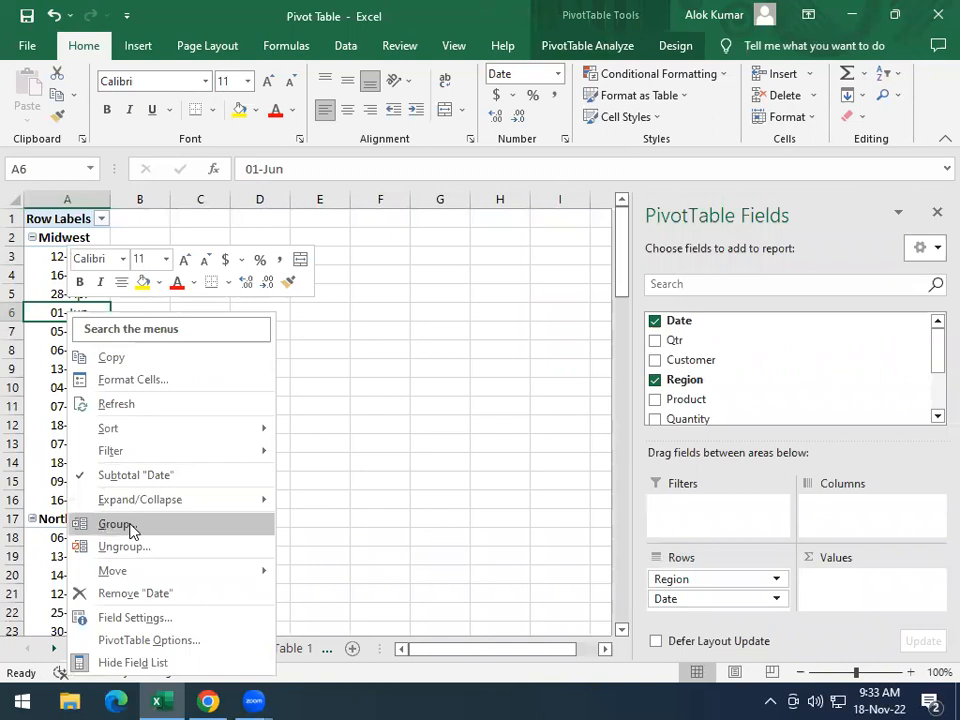
{"action": "left_click", "coordinate": [131, 528]}
{"action": "left_click", "coordinate": [198, 599]}
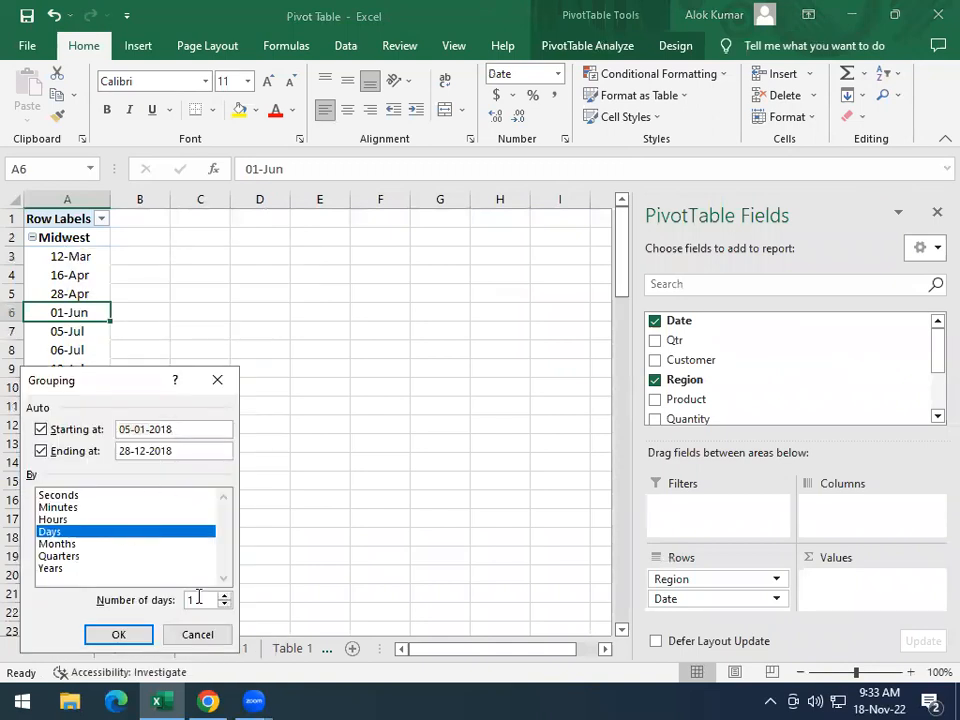
{"action": "left_click_drag", "start_coordinate": [192, 390], "coordinate": [251, 292]}
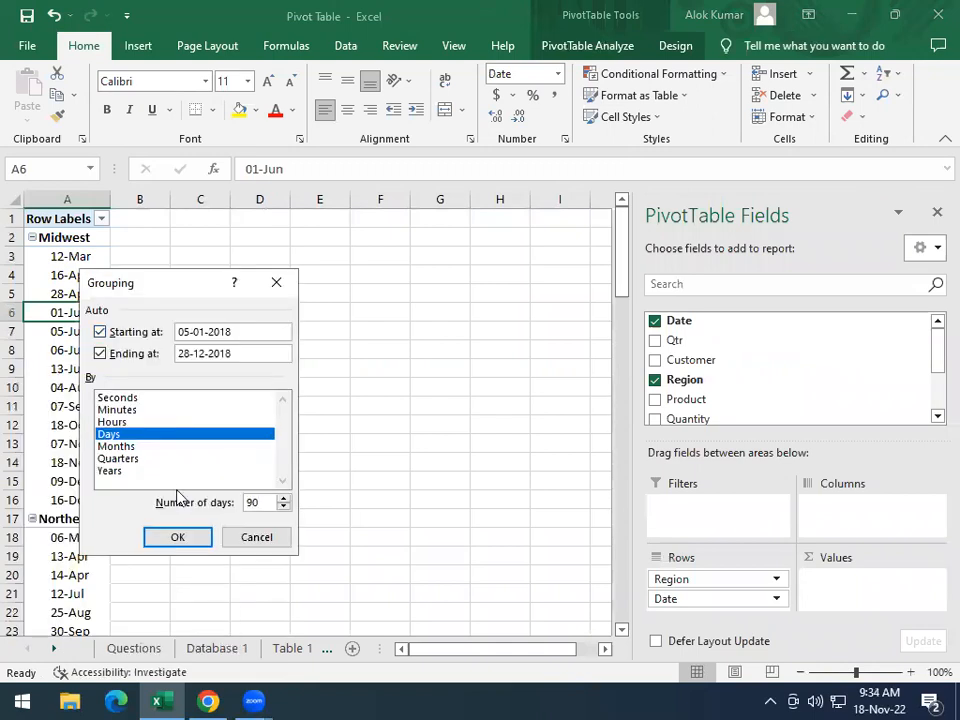
{"action": "left_click", "coordinate": [193, 538]}
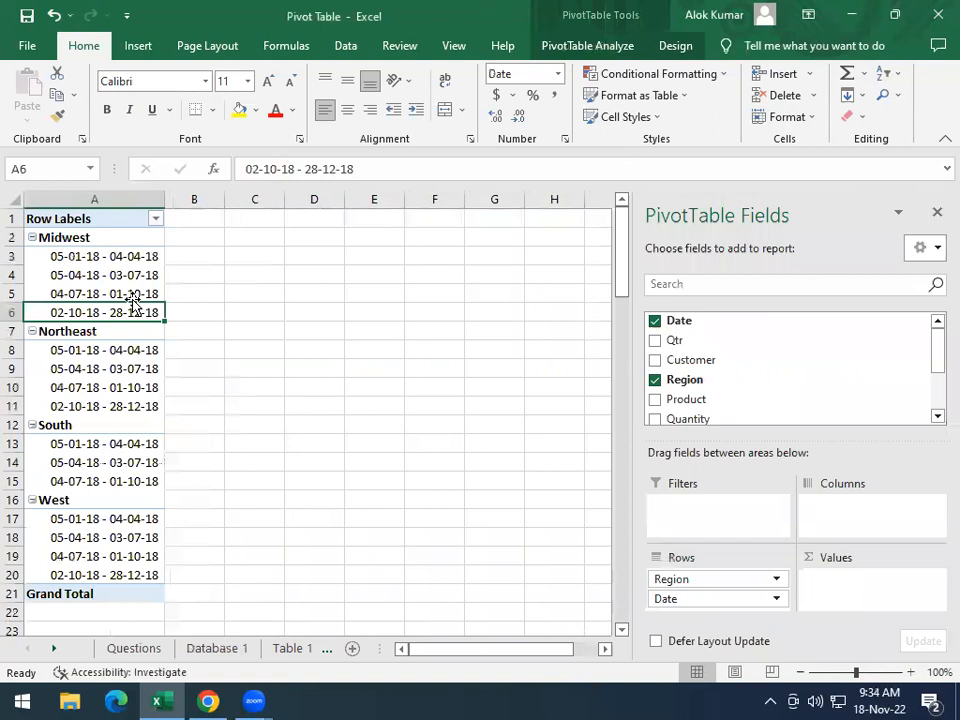
Following the second task's sample layout, add the Product field to the Table 2 pivot table's columns
{"action": "left_click", "coordinate": [133, 648]}
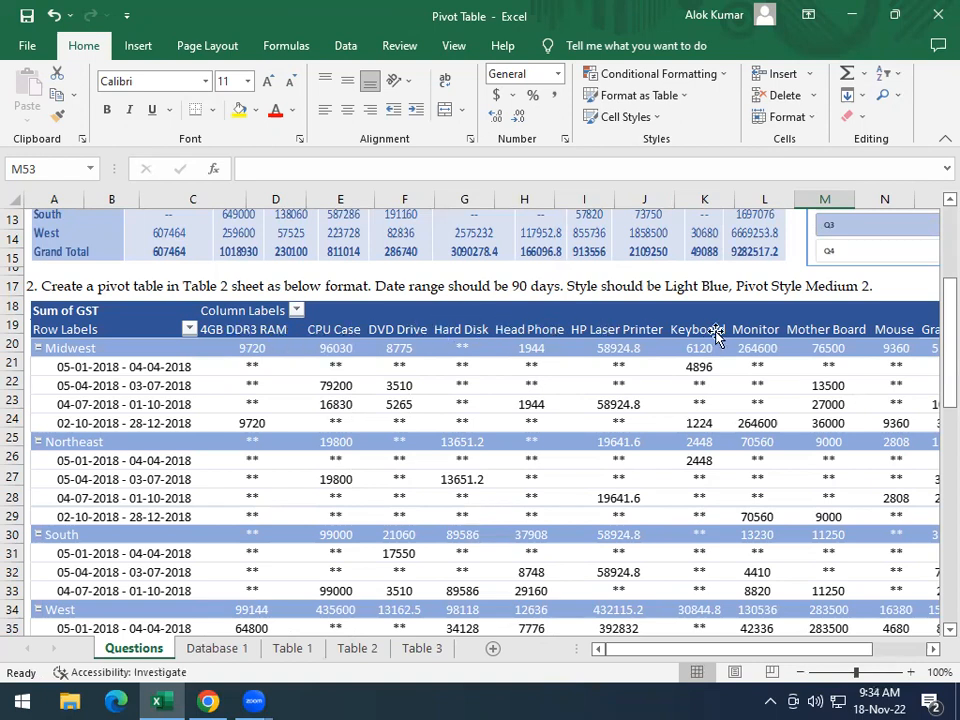
{"action": "left_click", "coordinate": [358, 648]}
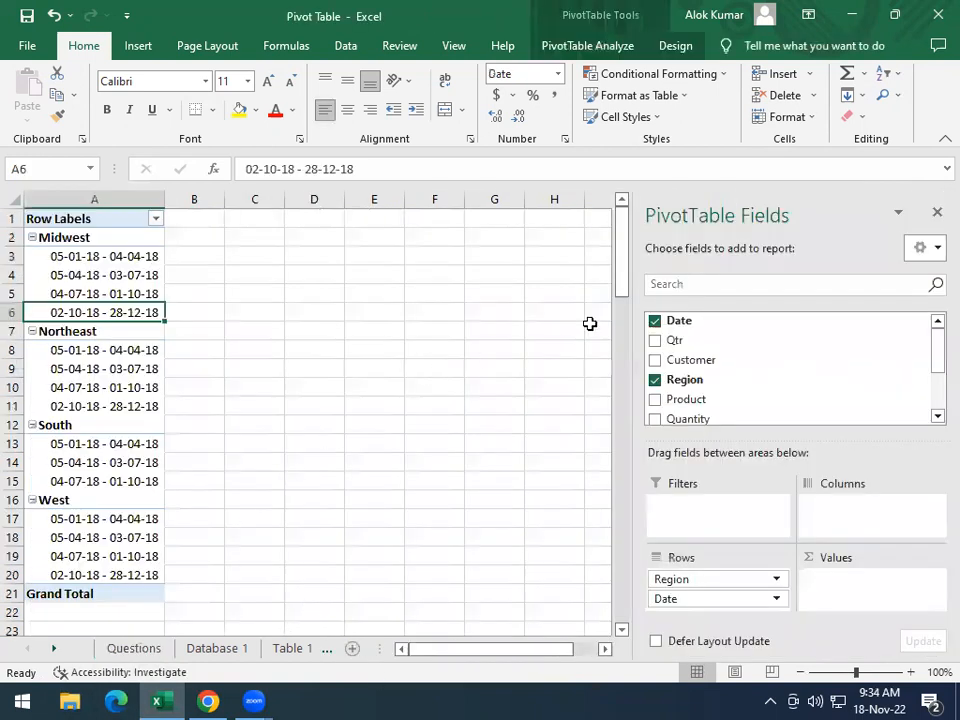
{"action": "left_click", "coordinate": [655, 401]}
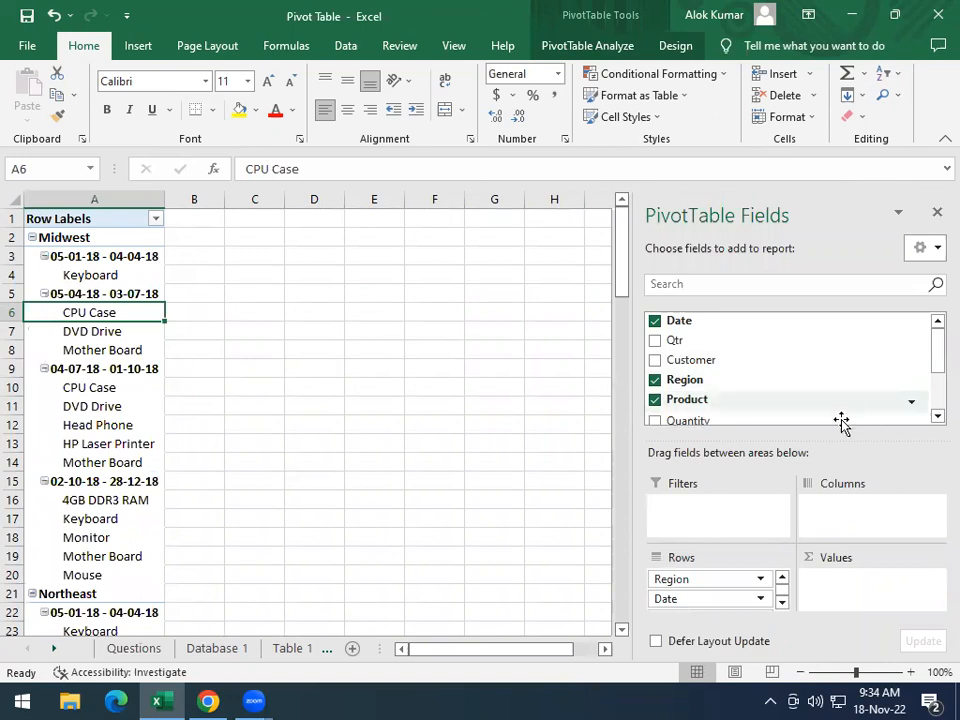
{"action": "left_click", "coordinate": [655, 399]}
{"action": "left_click_drag", "start_coordinate": [680, 400], "coordinate": [846, 508]}
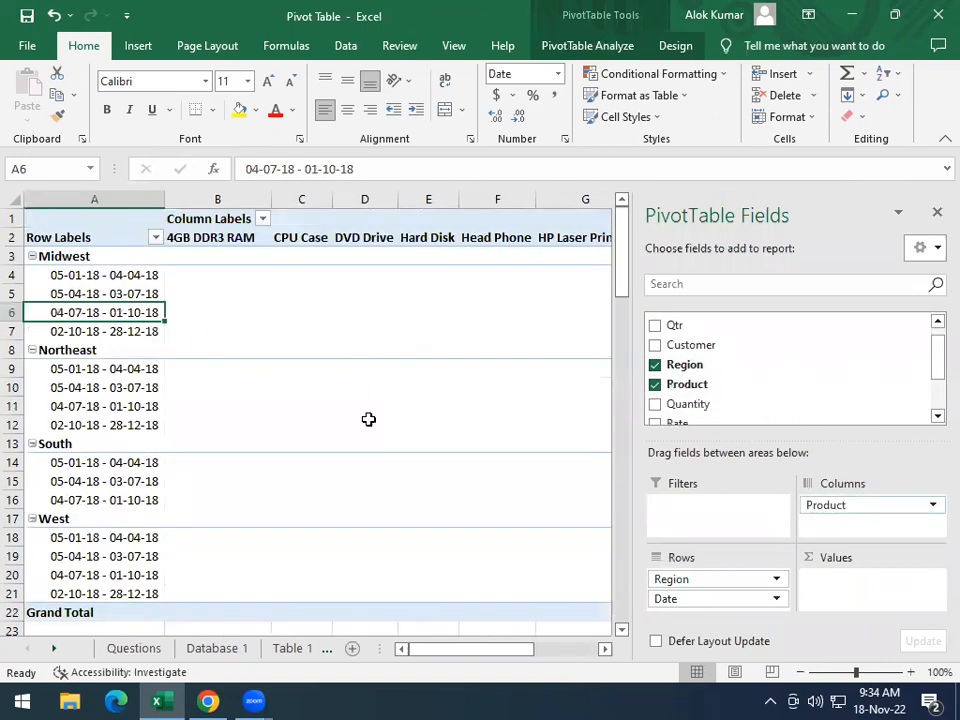
Check the second task's sample and add the Total Price field to the Table 2 pivot table's values
{"action": "left_click", "coordinate": [140, 650]}
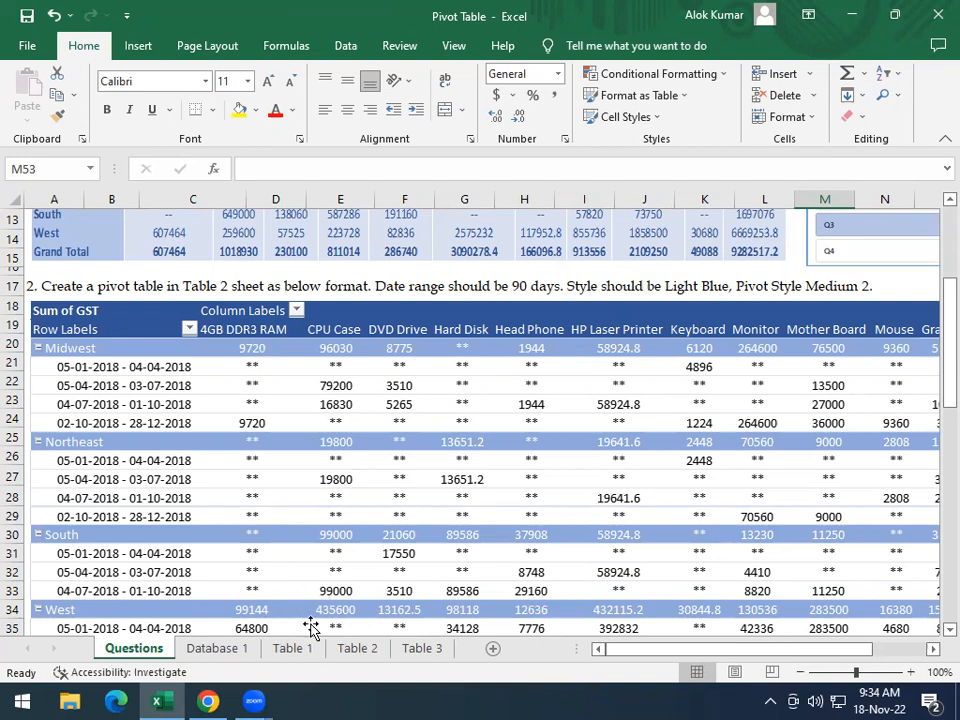
{"action": "left_click", "coordinate": [357, 648]}
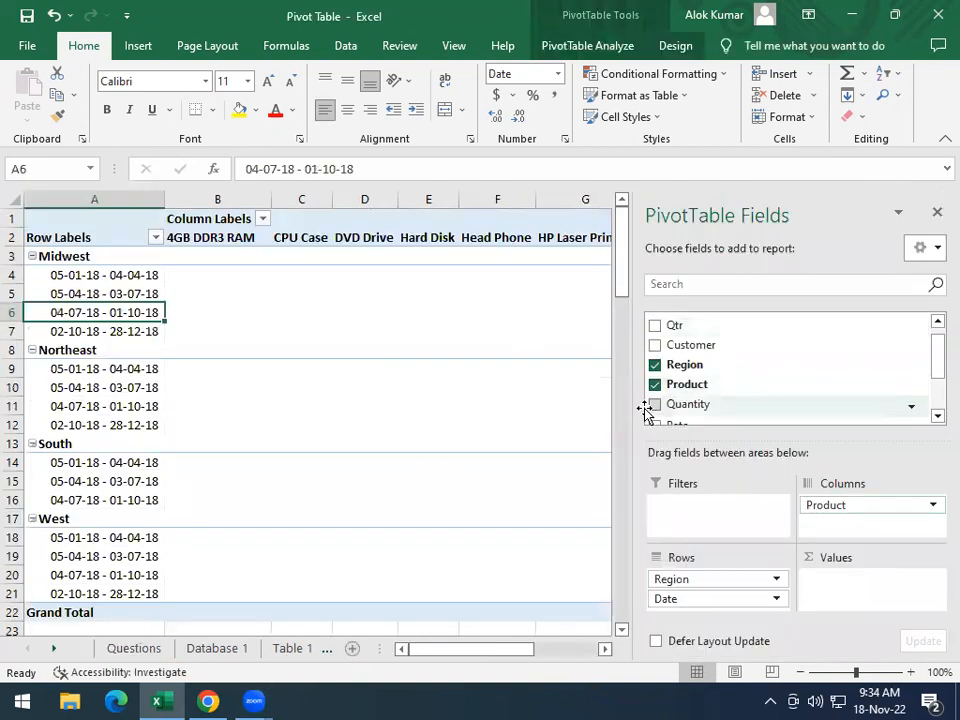
{"action": "scroll", "coordinate": [668, 405], "scroll_direction": "down", "scroll_amount": 2}
{"action": "left_click", "coordinate": [655, 392]}
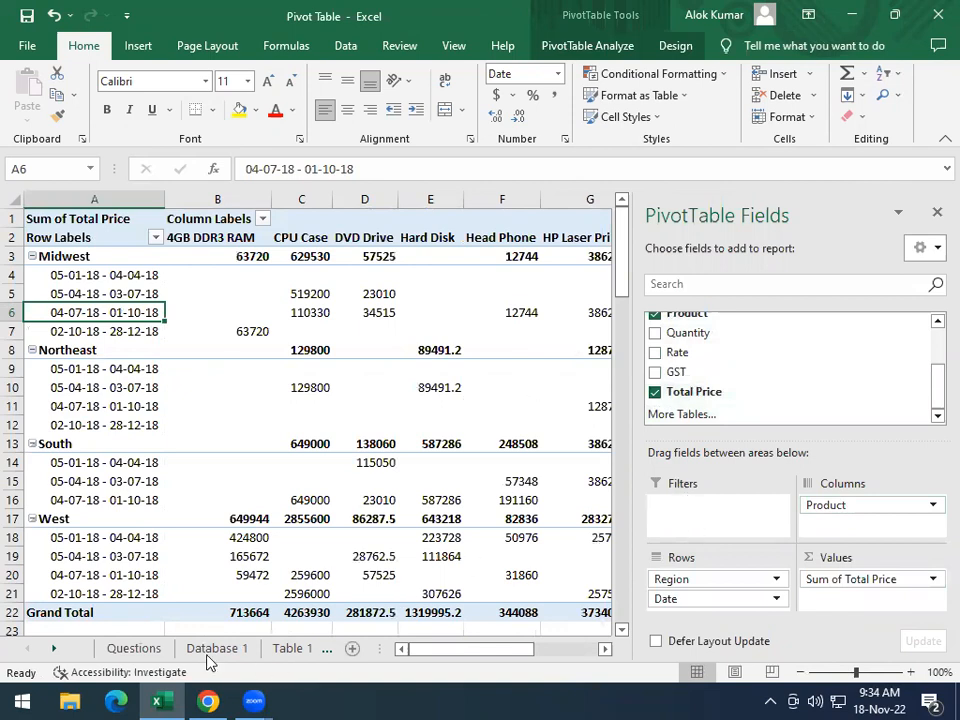
Compare the Table 2 values with the sample and replace the Total Price value field with GST
{"action": "left_click", "coordinate": [165, 650]}
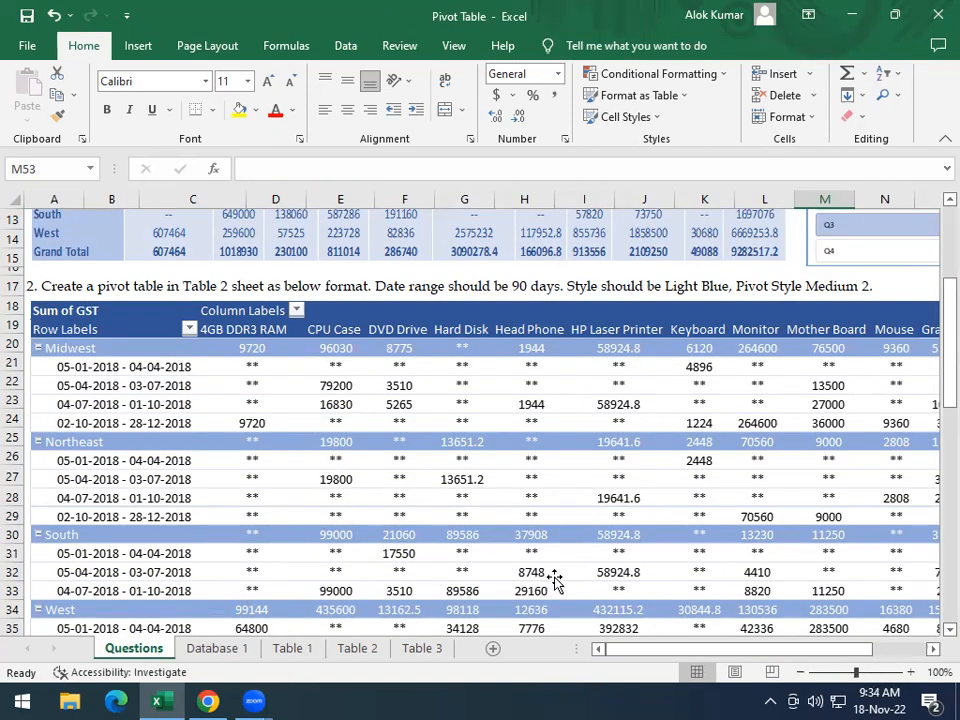
{"action": "scroll", "coordinate": [508, 540], "scroll_direction": "down", "scroll_amount": 4}
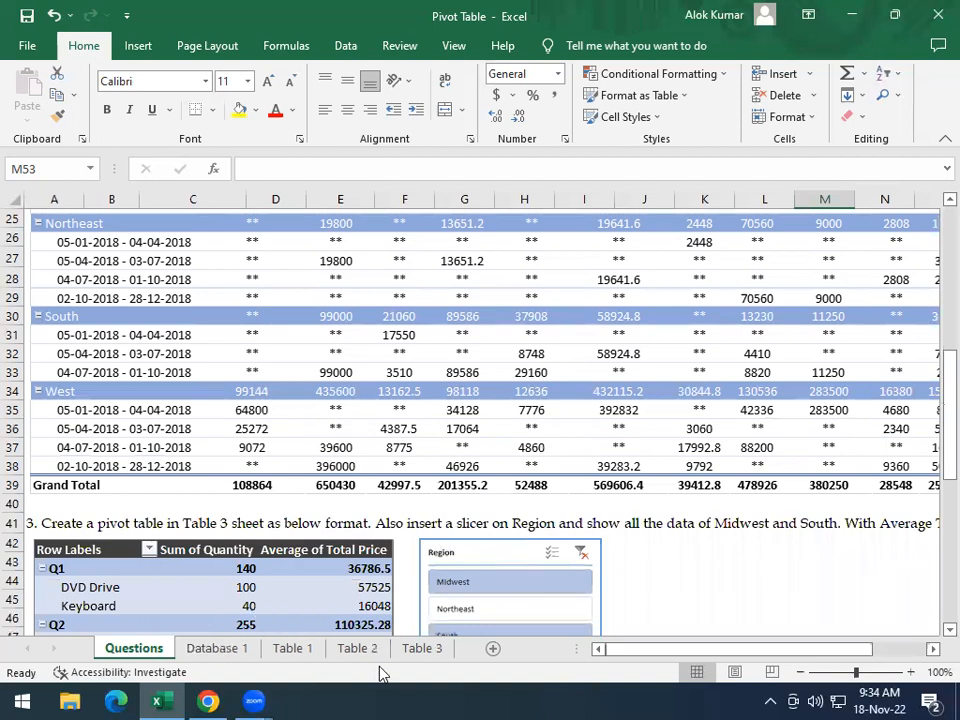
{"action": "left_click", "coordinate": [365, 646]}
{"action": "scroll", "coordinate": [366, 596], "scroll_direction": "down", "scroll_amount": 3}
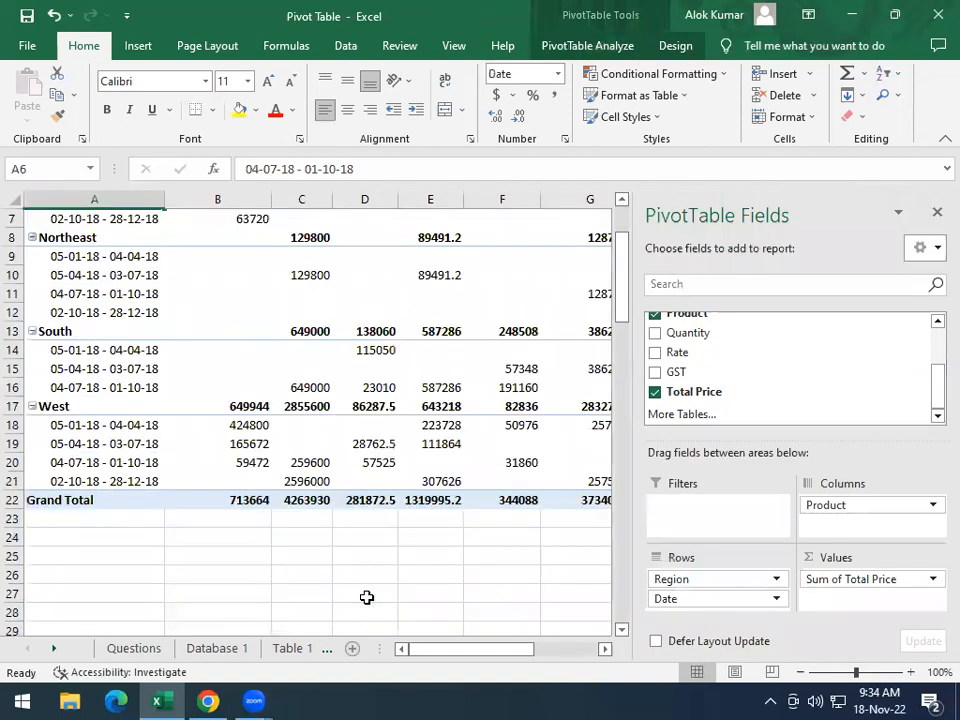
{"action": "scroll", "coordinate": [372, 590], "scroll_direction": "up", "scroll_amount": 1}
{"action": "scroll", "coordinate": [391, 554], "scroll_direction": "up", "scroll_amount": 2}
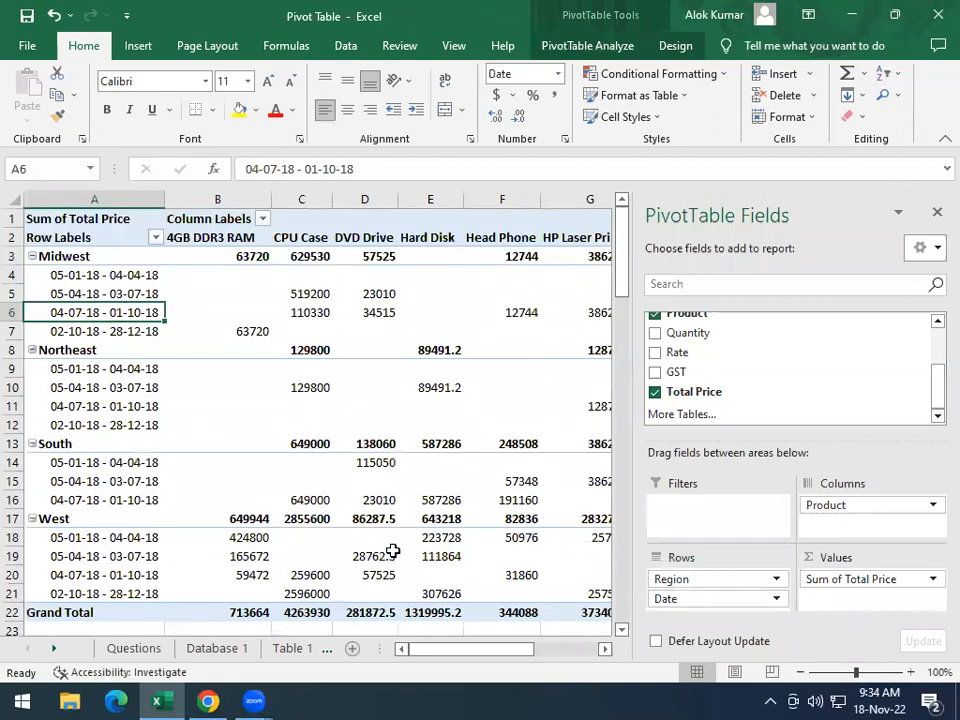
{"action": "left_click", "coordinate": [655, 391]}
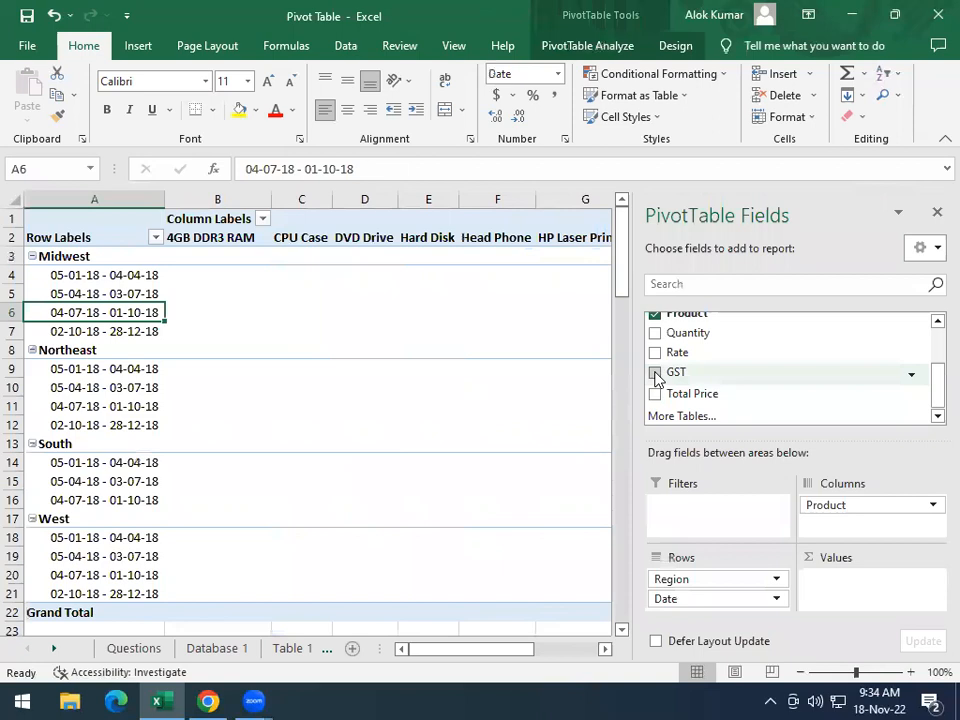
{"action": "left_click", "coordinate": [655, 373]}
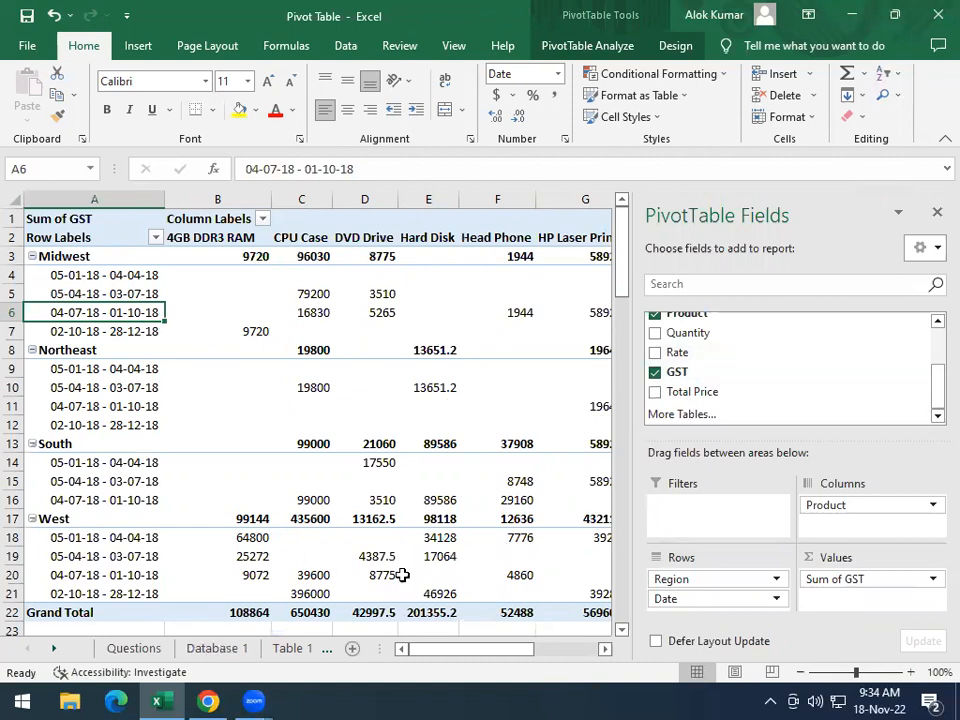
Following the sample's alignment, center the Table 2 pivot table's cells from the Midwest row through the Grand Total row and column
{"action": "left_click", "coordinate": [128, 650]}
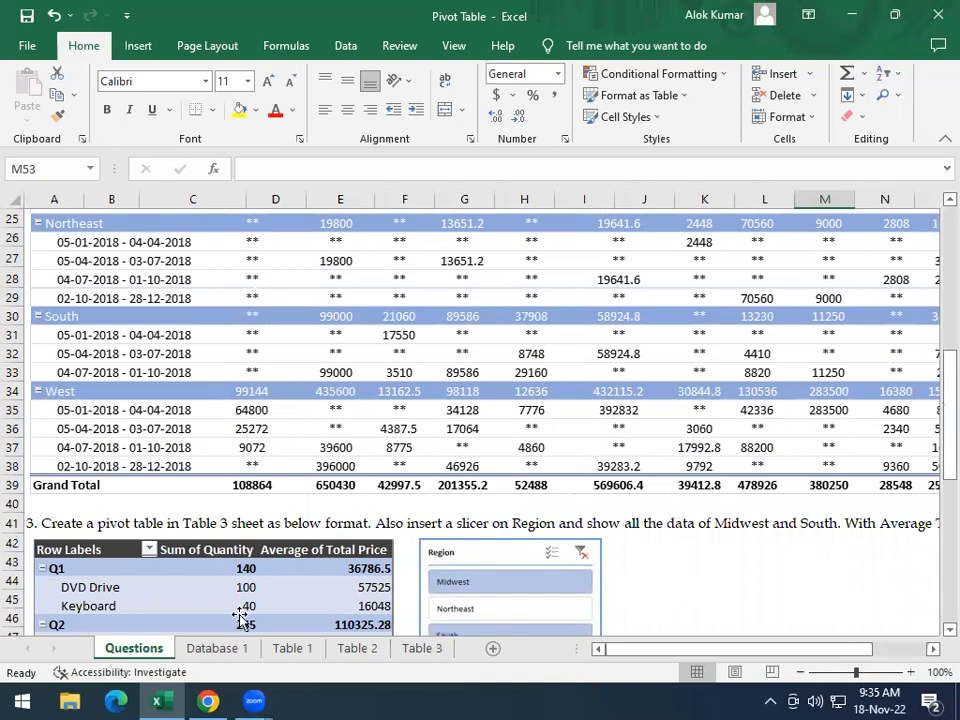
{"action": "left_click", "coordinate": [356, 648]}
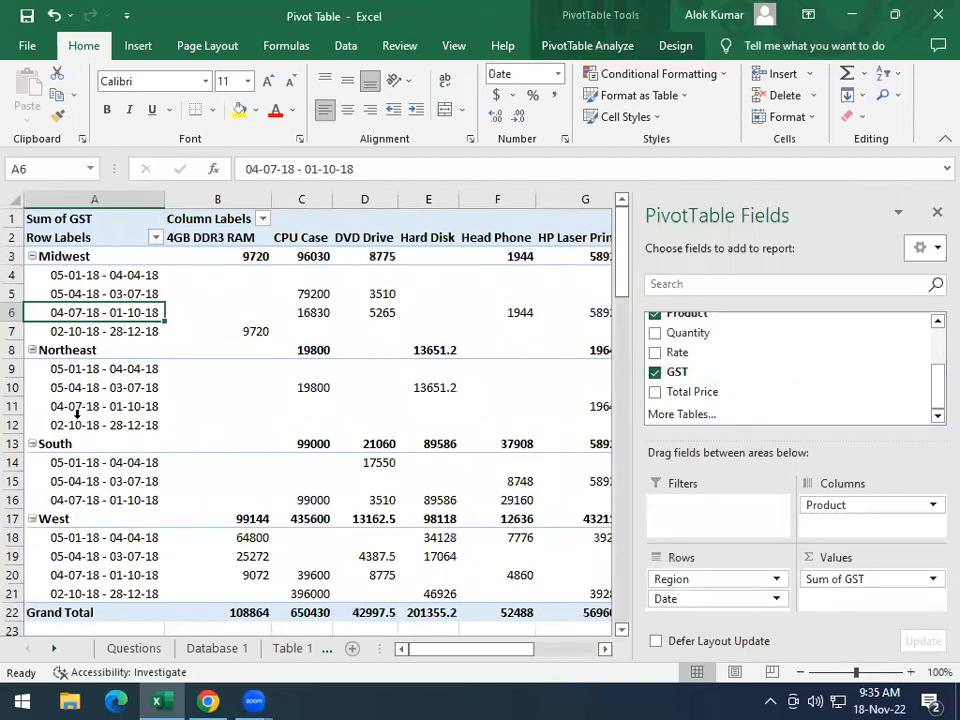
{"action": "left_click_drag", "start_coordinate": [37, 250], "coordinate": [340, 594]}
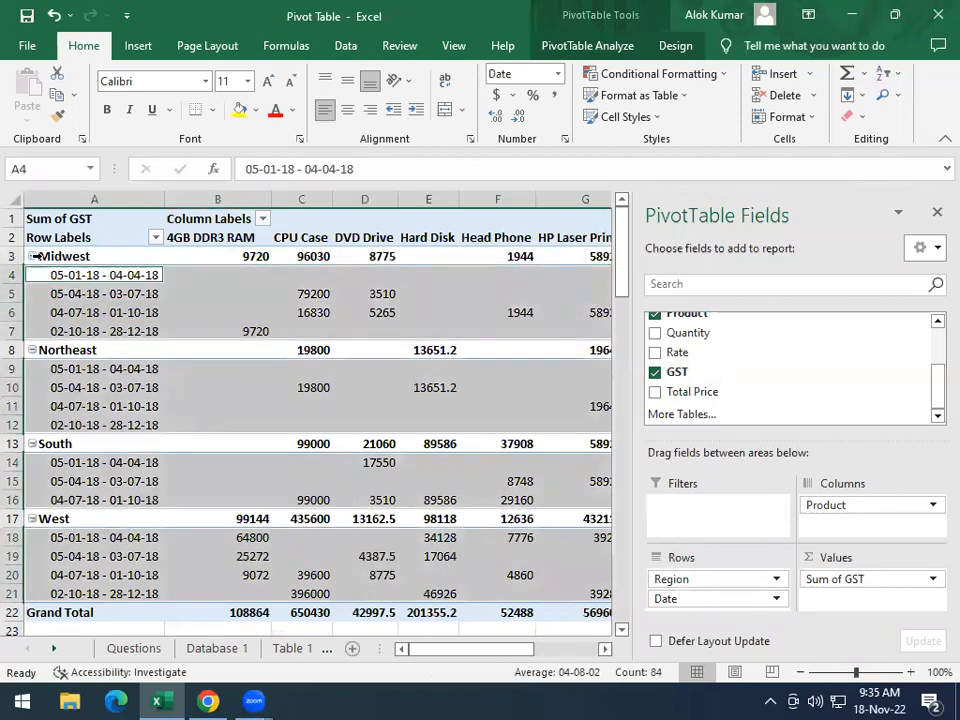
{"action": "left_click_drag", "start_coordinate": [40, 250], "coordinate": [571, 604]}
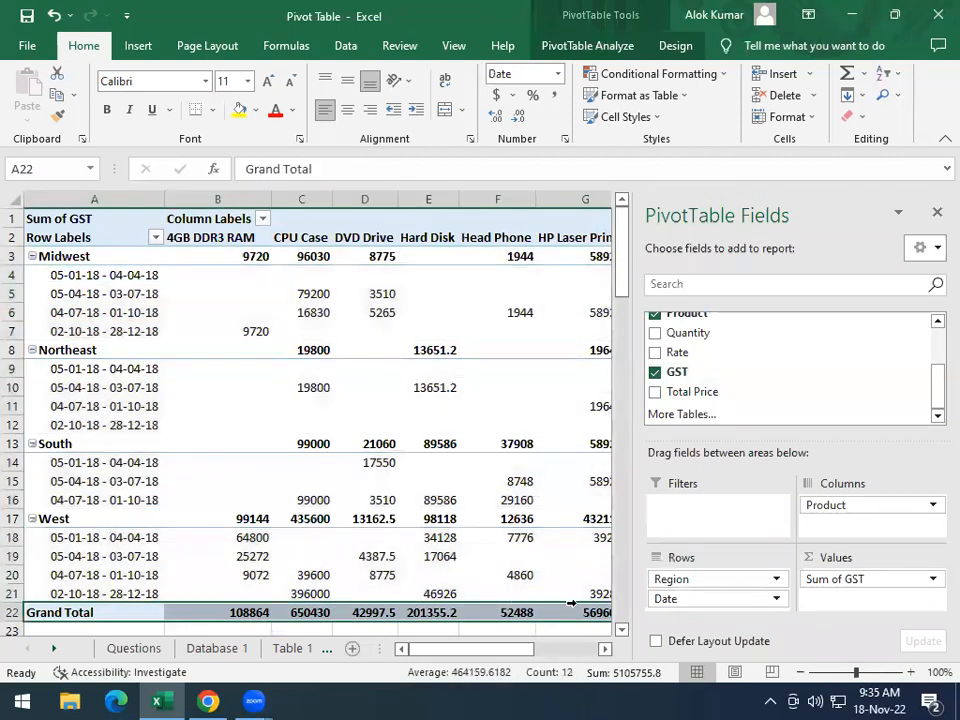
{"action": "scroll", "coordinate": [321, 437], "scroll_direction": "right", "scroll_amount": 20}
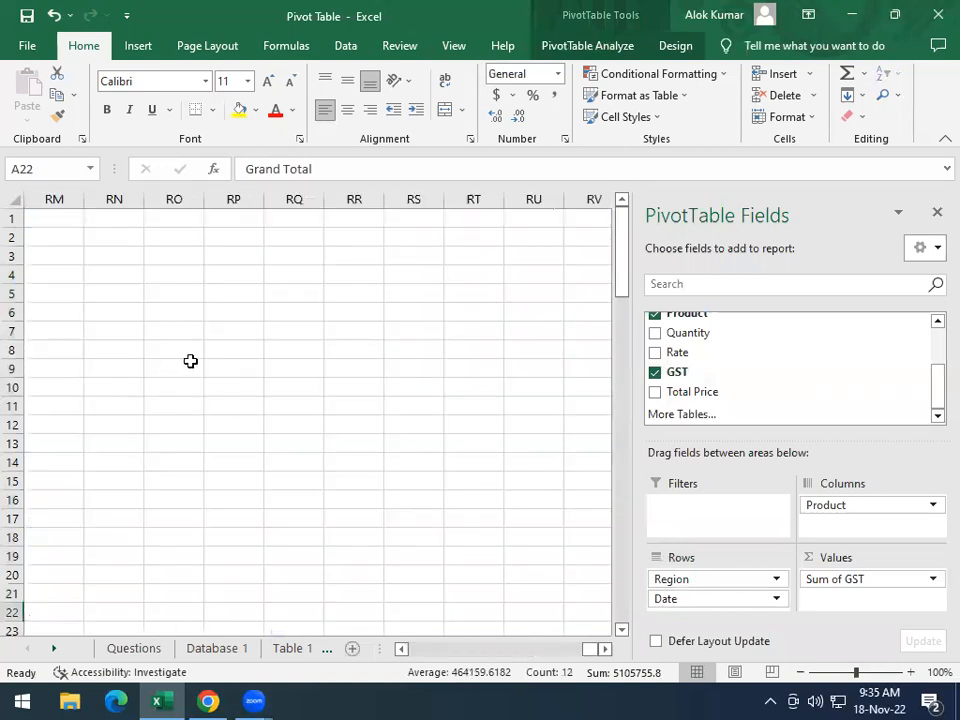
{"action": "left_click_drag", "start_coordinate": [590, 655], "coordinate": [410, 652]}
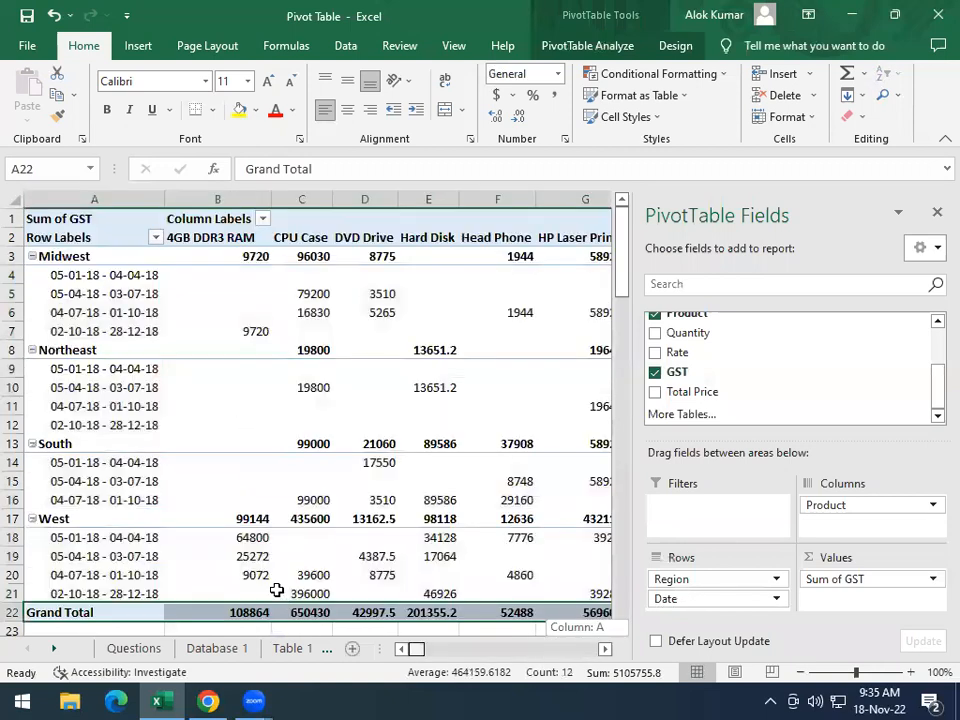
{"action": "left_click", "coordinate": [61, 255]}
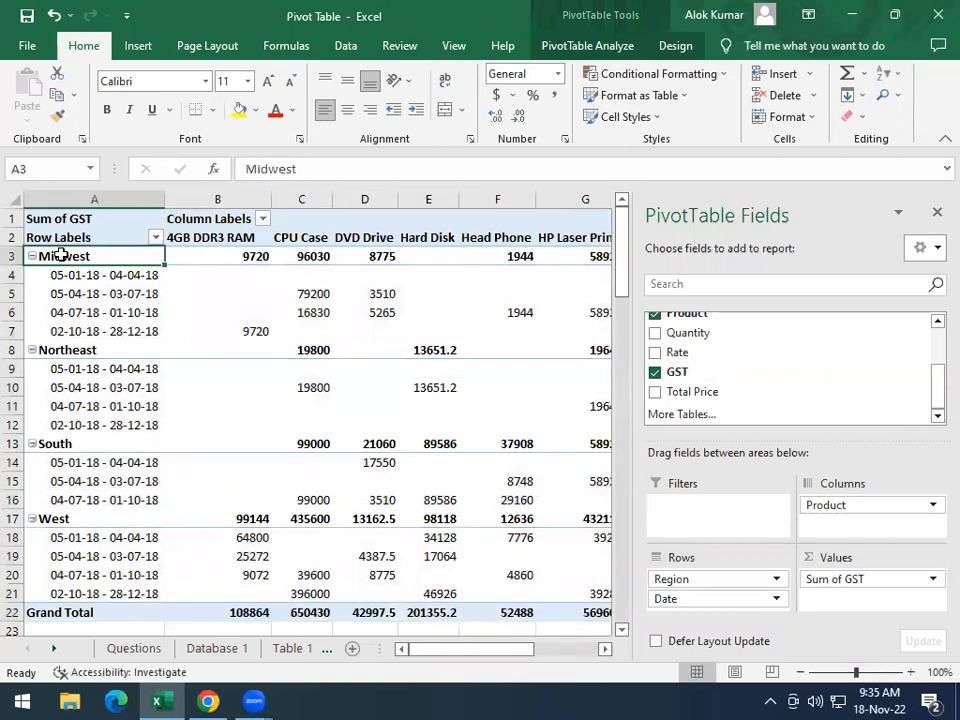
{"action": "left_click_drag", "start_coordinate": [61, 255], "coordinate": [550, 640]}
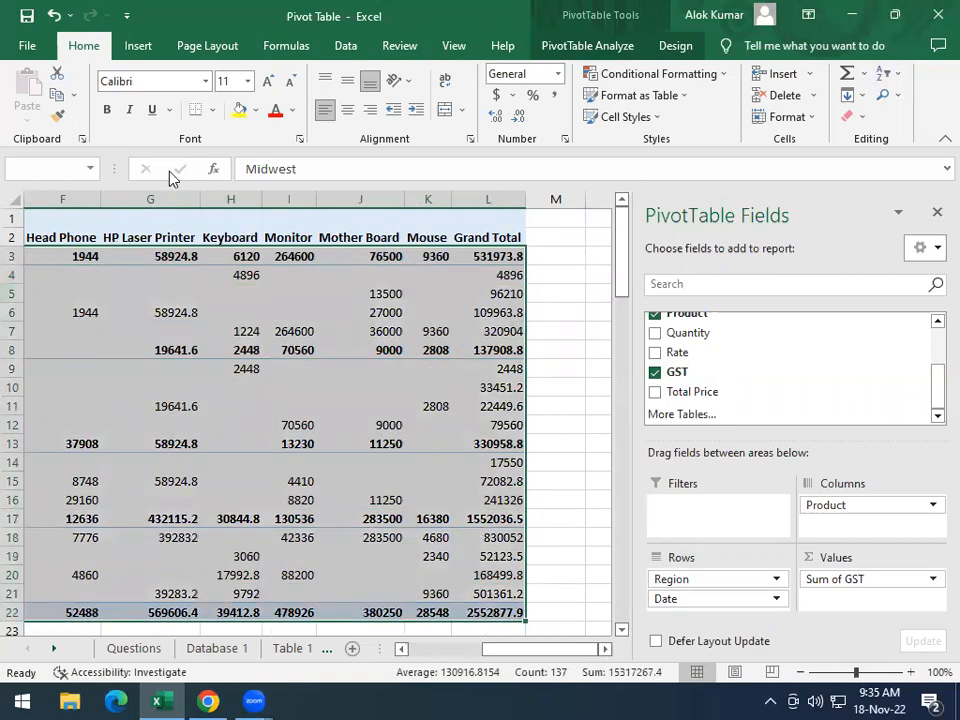
{"action": "left_click", "coordinate": [345, 115]}
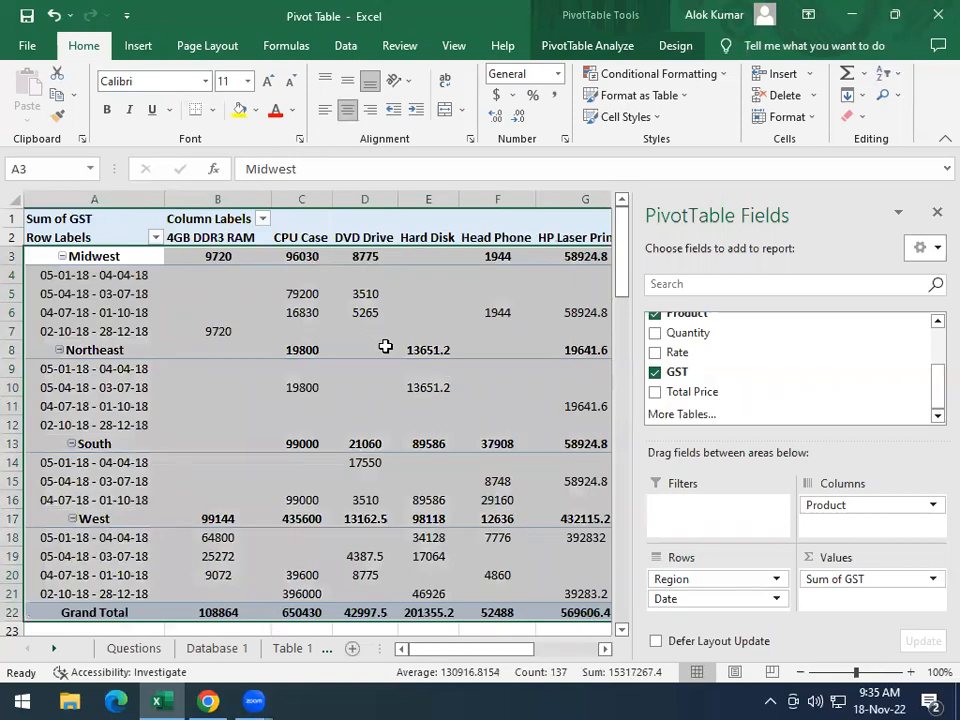
{"action": "left_click", "coordinate": [405, 387]}
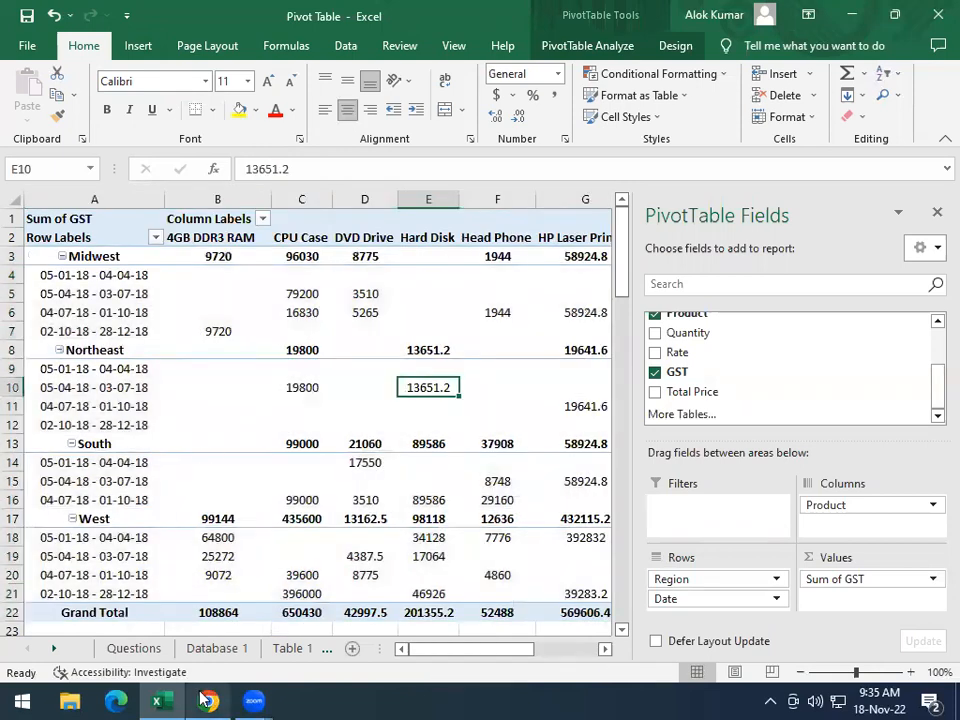
Left-align the Midwest, Northeast, South and West region labels in the Table 2 pivot table
{"action": "left_click", "coordinate": [102, 256]}
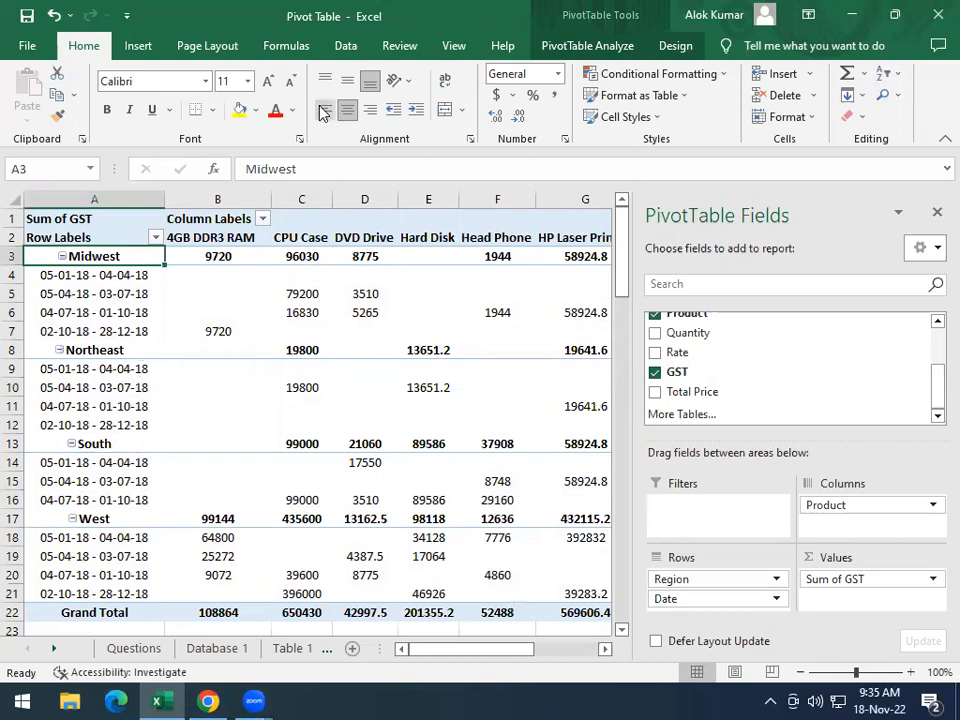
{"action": "left_click", "coordinate": [100, 350]}
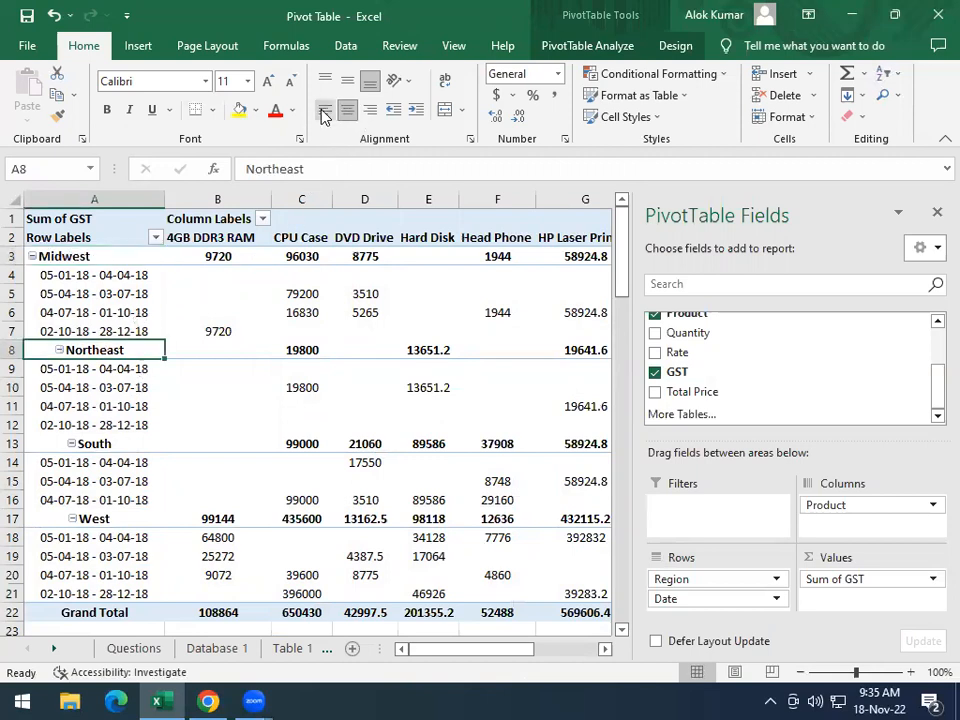
{"action": "left_click", "coordinate": [347, 109]}
{"action": "left_click", "coordinate": [100, 443]}
{"action": "left_click", "coordinate": [347, 109]}
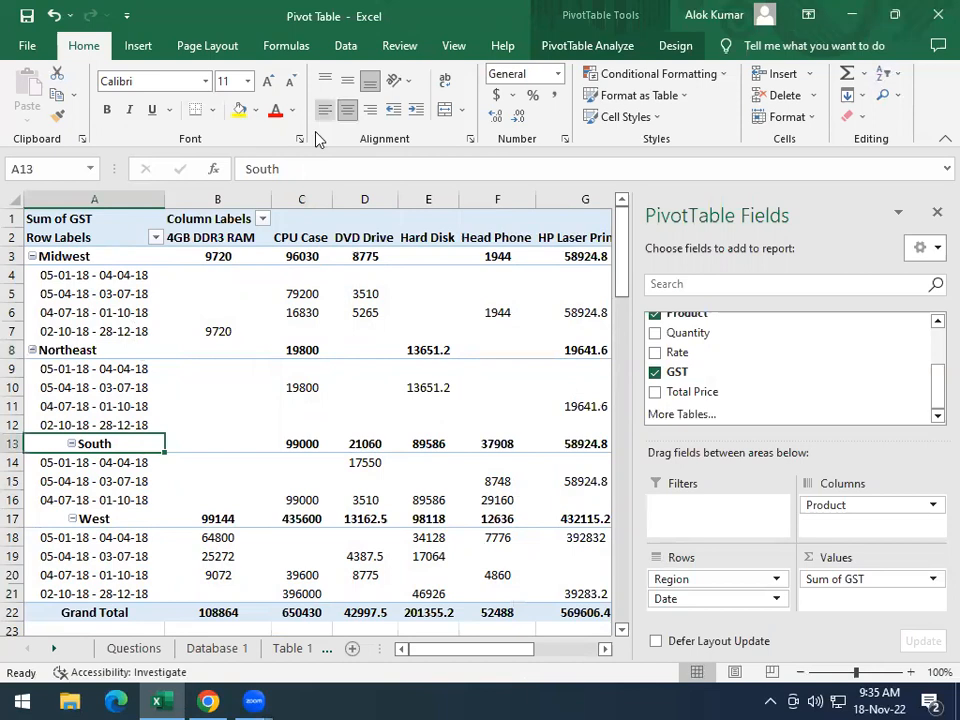
{"action": "left_click", "coordinate": [96, 518]}
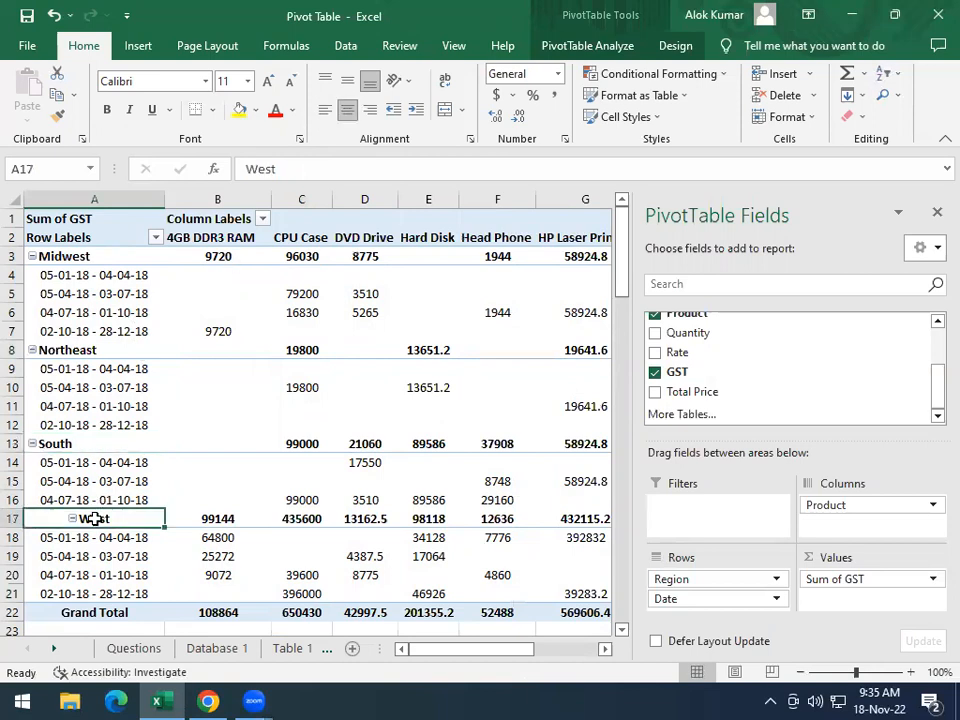
{"action": "left_click", "coordinate": [326, 109]}
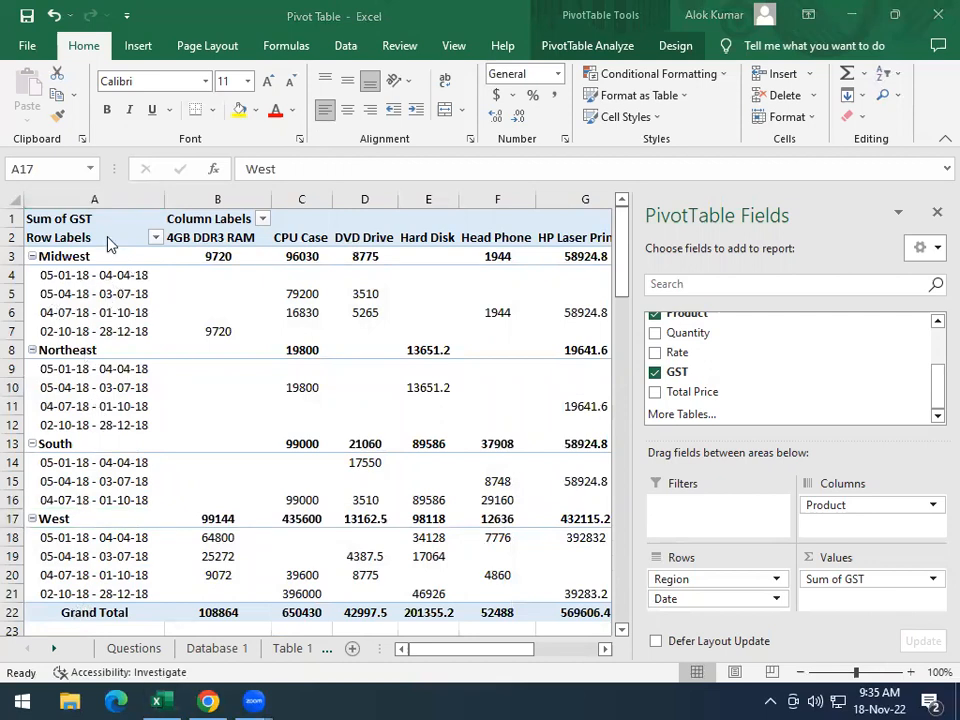
{"action": "left_click", "coordinate": [139, 610]}
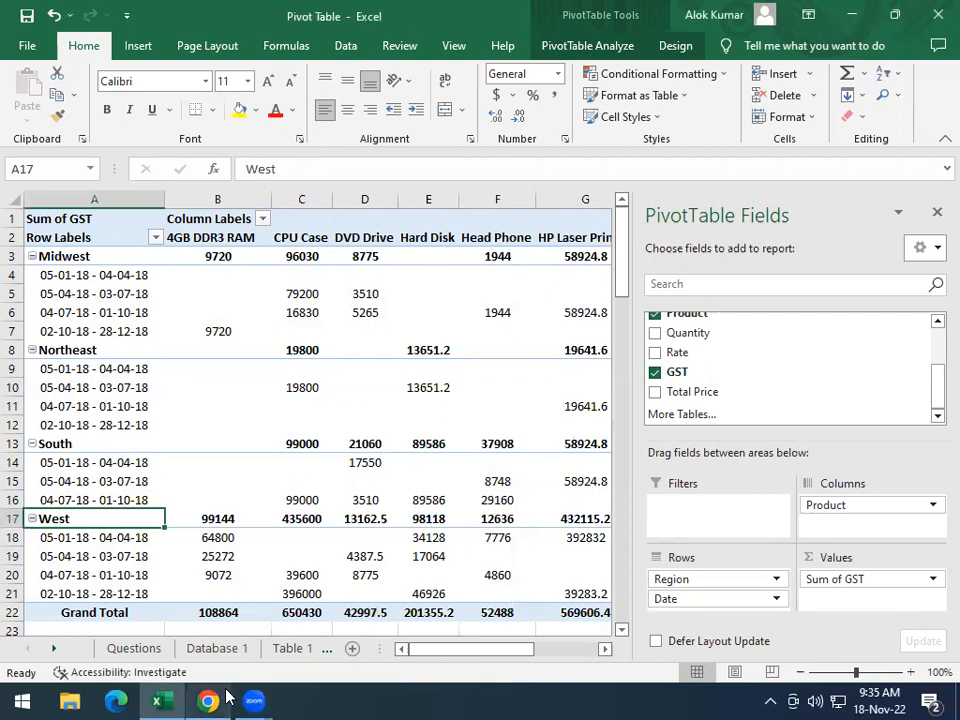
Compare the second task's required style and sample layout, across to its Grand Total column, with the Table 2 pivot table
{"action": "left_click", "coordinate": [134, 648]}
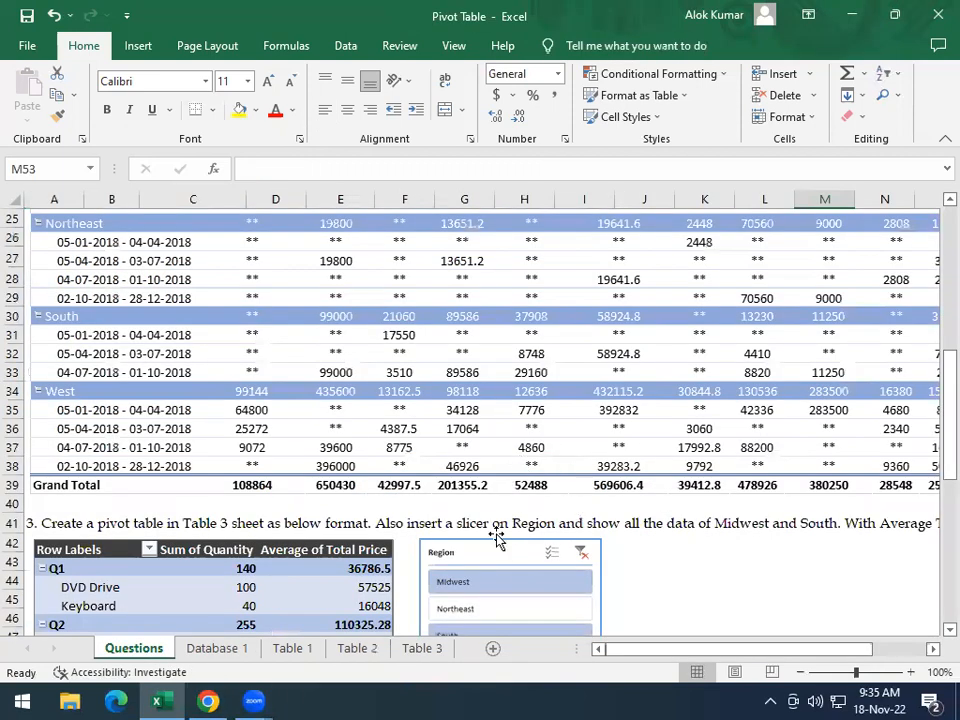
{"action": "scroll", "coordinate": [470, 455], "scroll_direction": "up", "scroll_amount": 3}
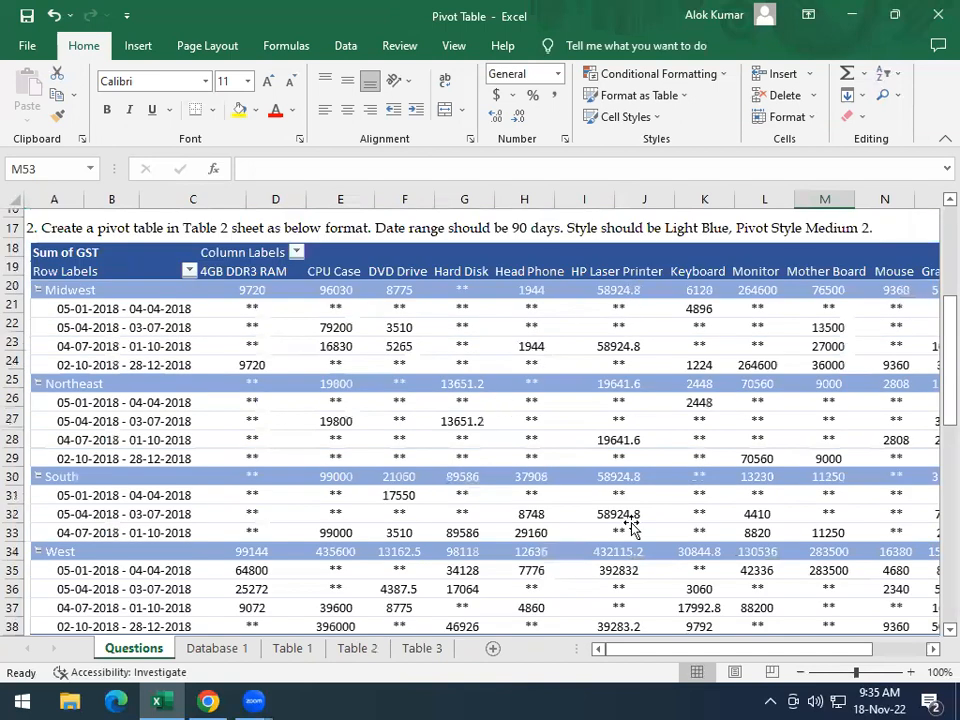
{"action": "left_click_drag", "start_coordinate": [683, 650], "coordinate": [703, 650]}
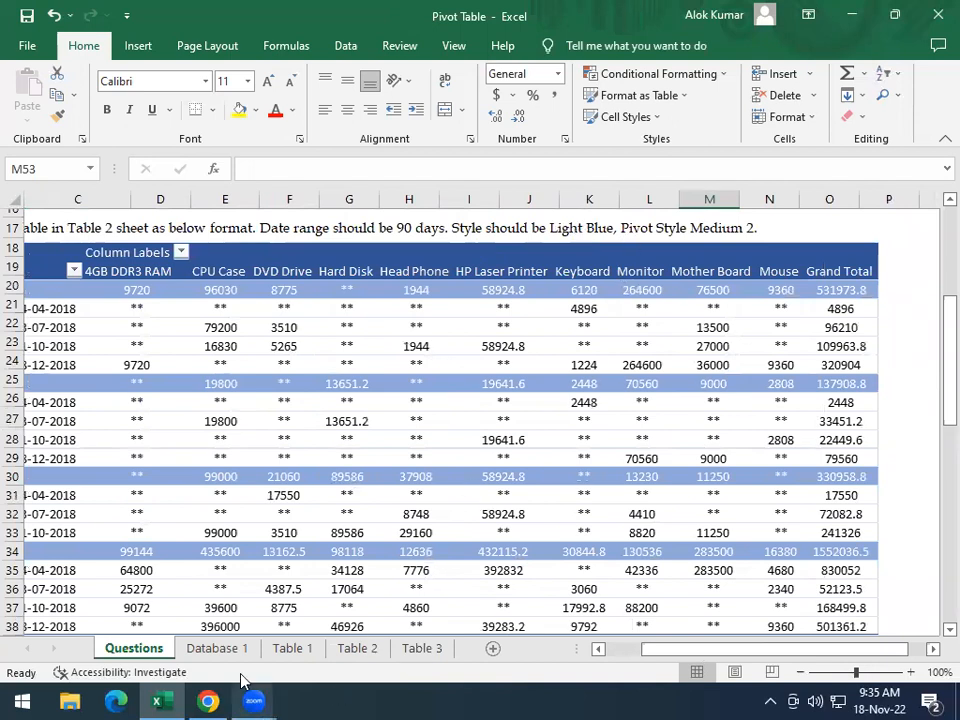
{"action": "left_click", "coordinate": [360, 648]}
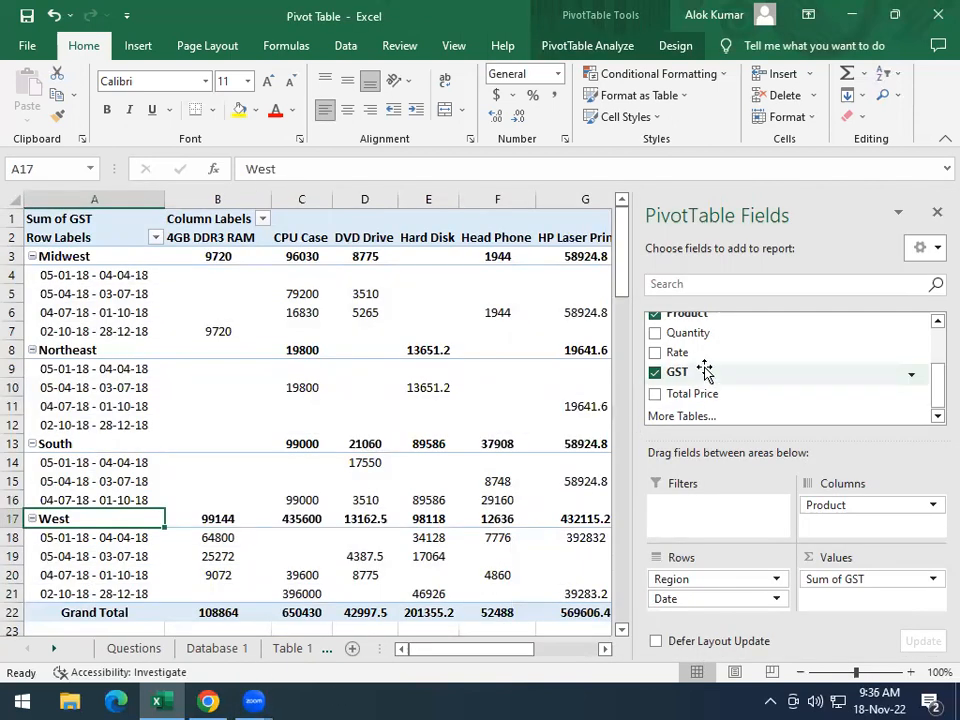
{"action": "scroll", "coordinate": [705, 370], "scroll_direction": "up", "scroll_amount": 2}
{"action": "scroll", "coordinate": [700, 389], "scroll_direction": "down", "scroll_amount": 3}
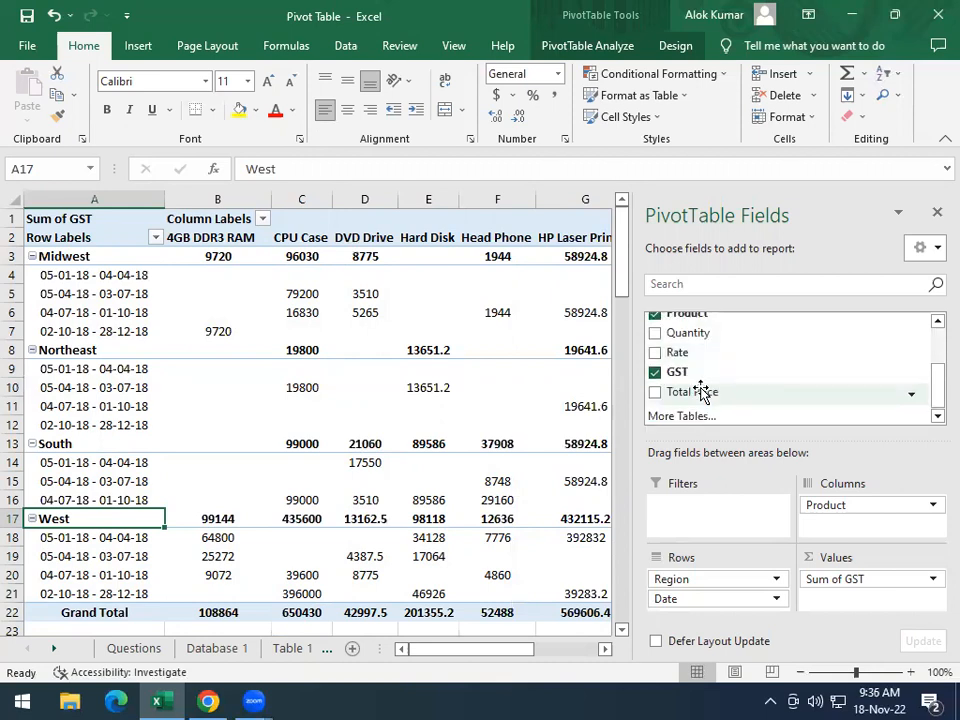
{"action": "left_click", "coordinate": [420, 290]}
{"action": "left_click", "coordinate": [447, 412]}
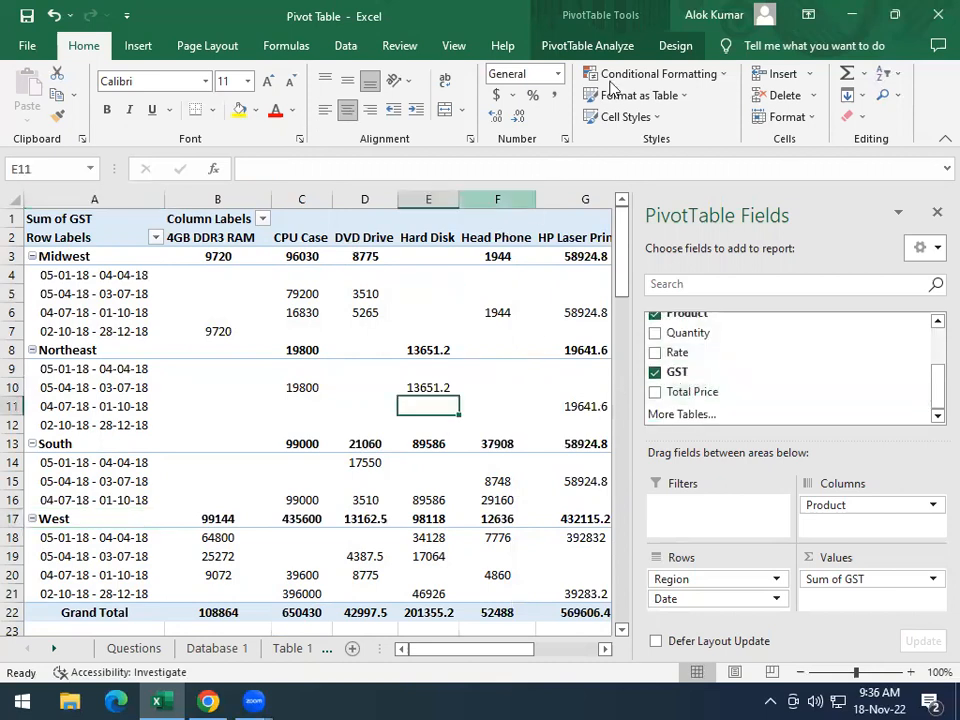
Close the field list and apply the Light Blue, Pivot Style Medium 2 style to the Table 2 pivot table
{"action": "left_click", "coordinate": [675, 45]}
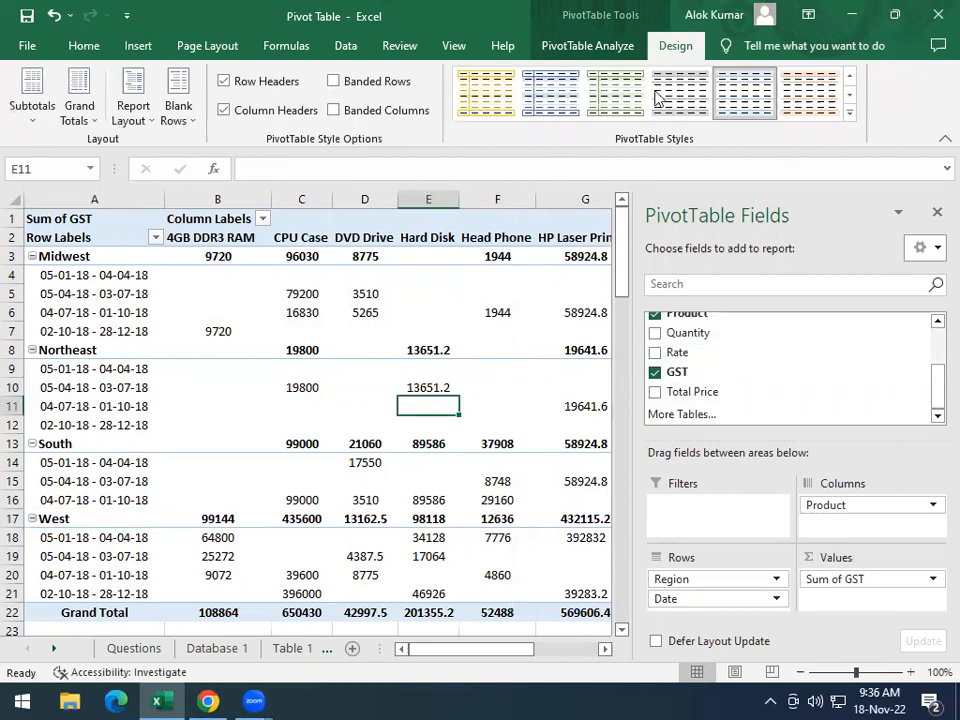
{"action": "left_click", "coordinate": [935, 216]}
{"action": "left_click", "coordinate": [850, 115]}
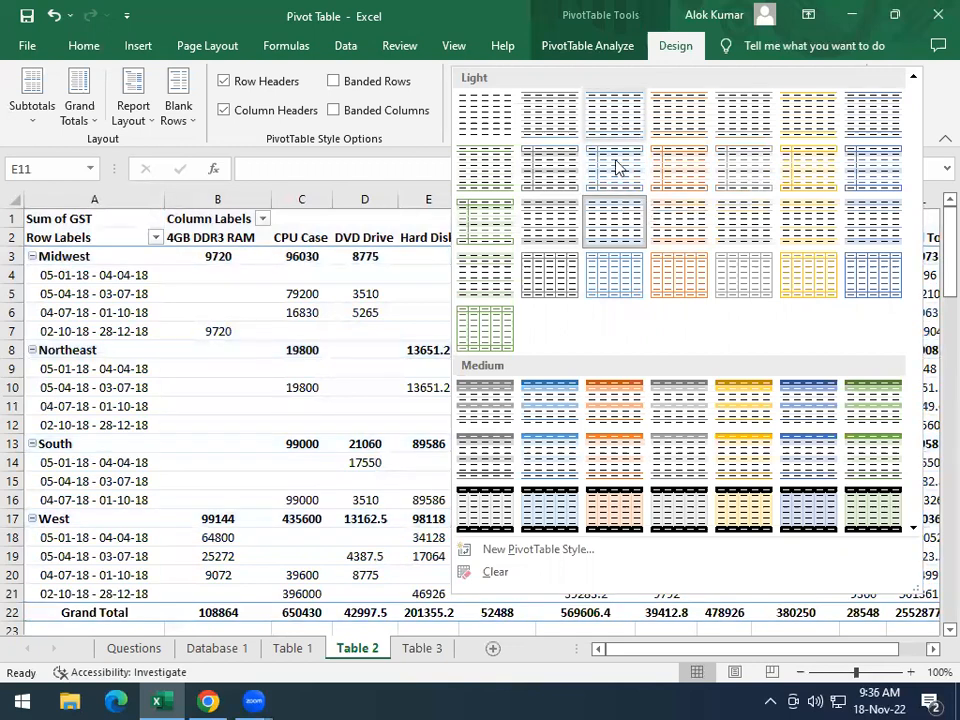
{"action": "scroll", "coordinate": [585, 405], "scroll_direction": "down", "scroll_amount": 3}
{"action": "scroll", "coordinate": [583, 420], "scroll_direction": "up", "scroll_amount": 2}
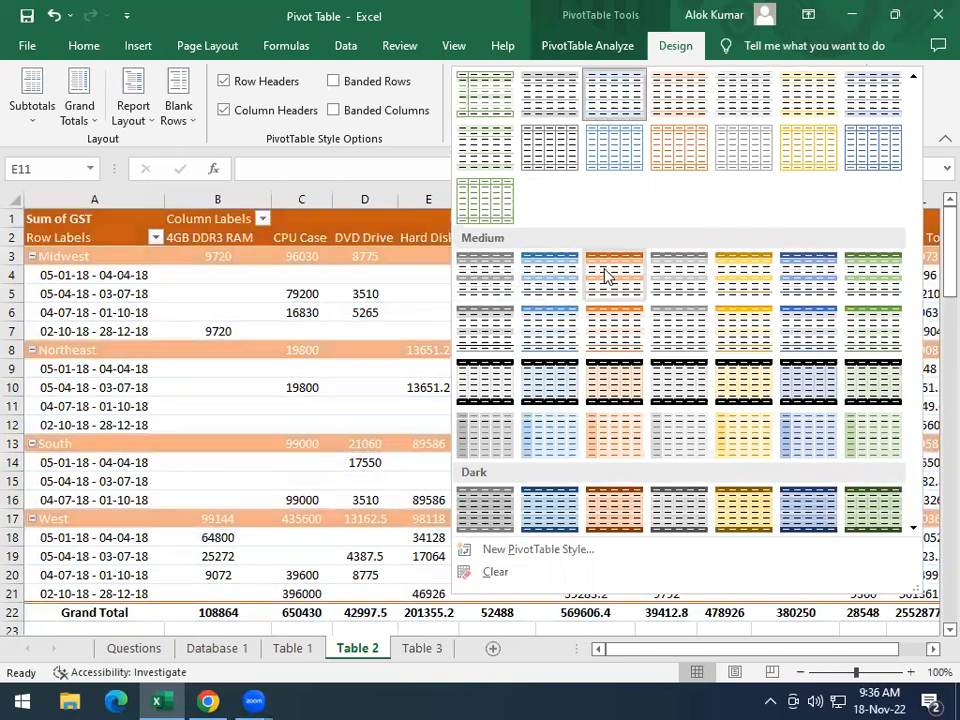
{"action": "scroll", "coordinate": [615, 272], "scroll_direction": "up", "scroll_amount": 2}
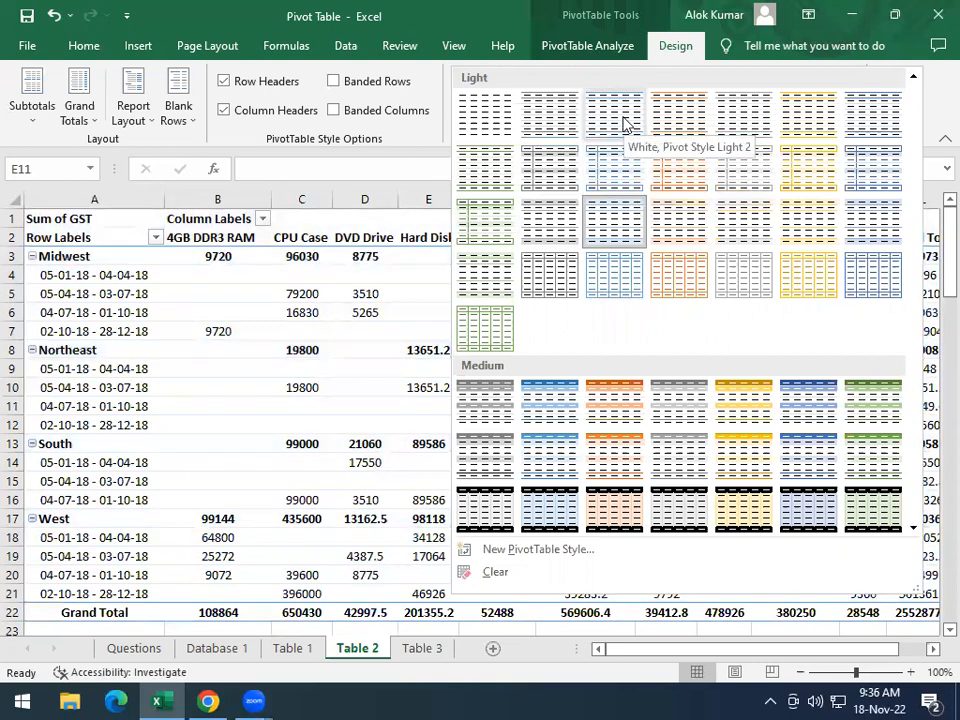
{"action": "left_click", "coordinate": [560, 405]}
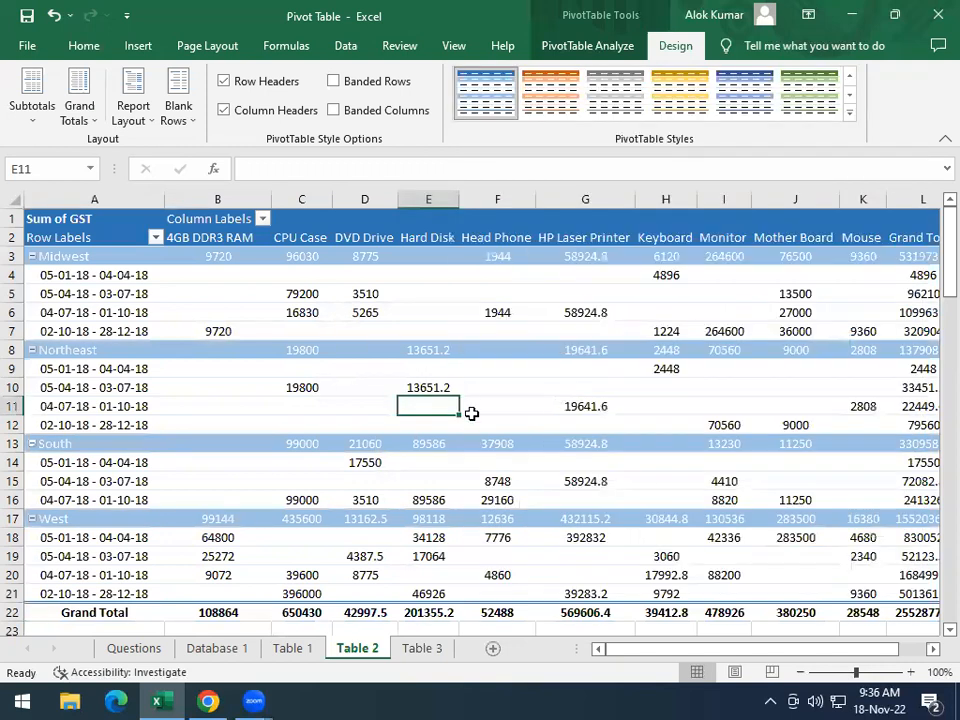
Set the Table 2 pivot table's options to show ** for empty cells
{"action": "left_click", "coordinate": [43, 276]}
{"action": "left_click", "coordinate": [64, 259]}
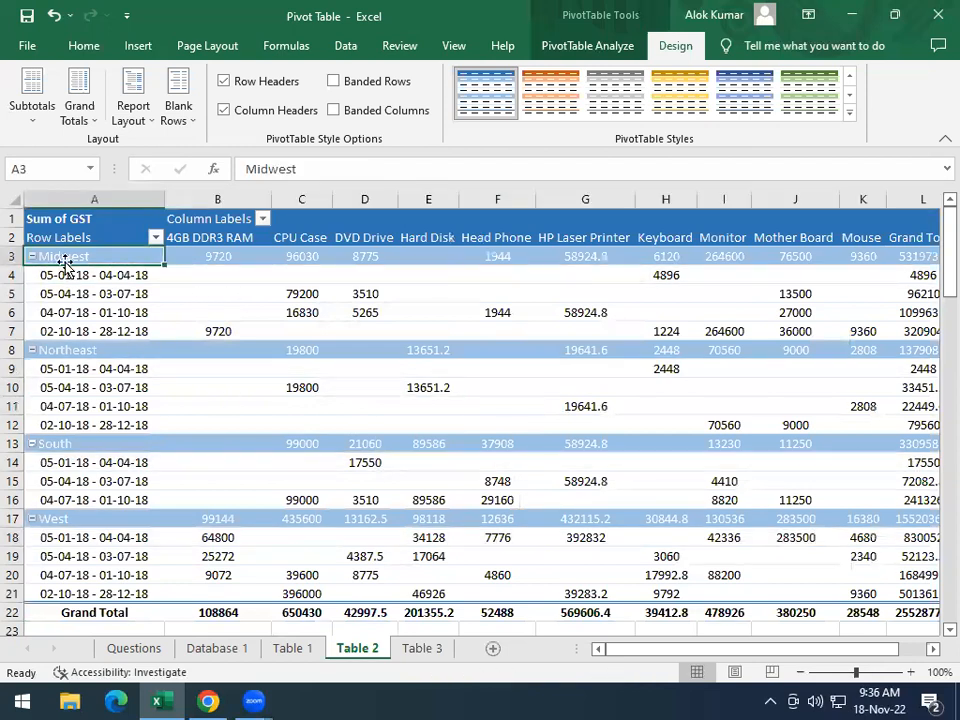
{"action": "key", "text": "Down"}
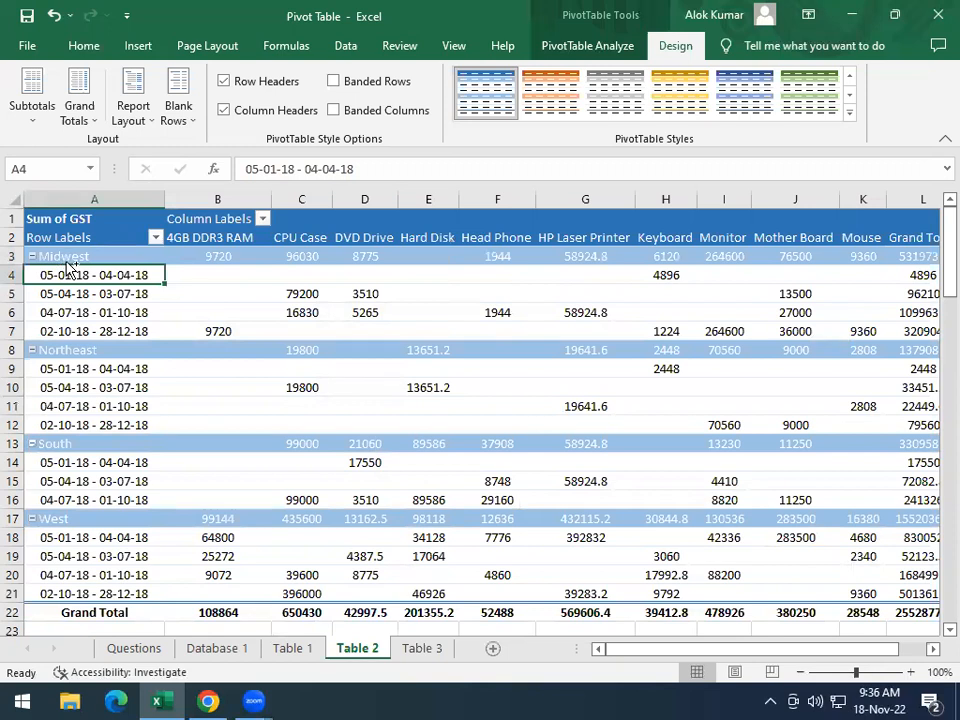
{"action": "key", "text": "ctrl+shift+Right"}
{"action": "key", "text": "ctrl+shift+Right"}
{"action": "key", "text": "ctrl+shift+Down"}
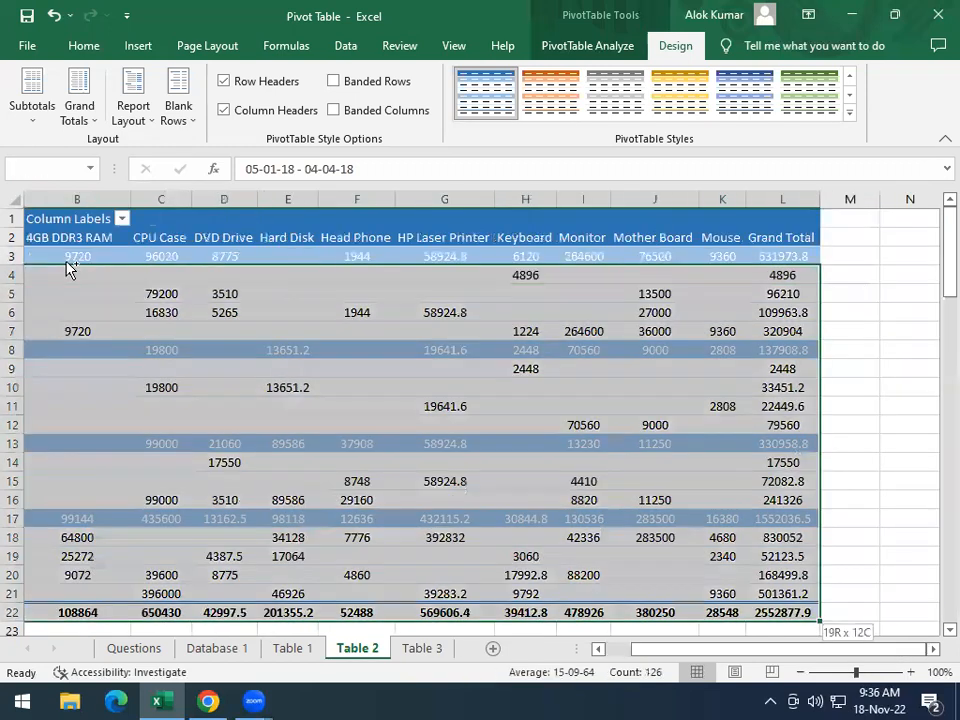
{"action": "left_click", "coordinate": [570, 47]}
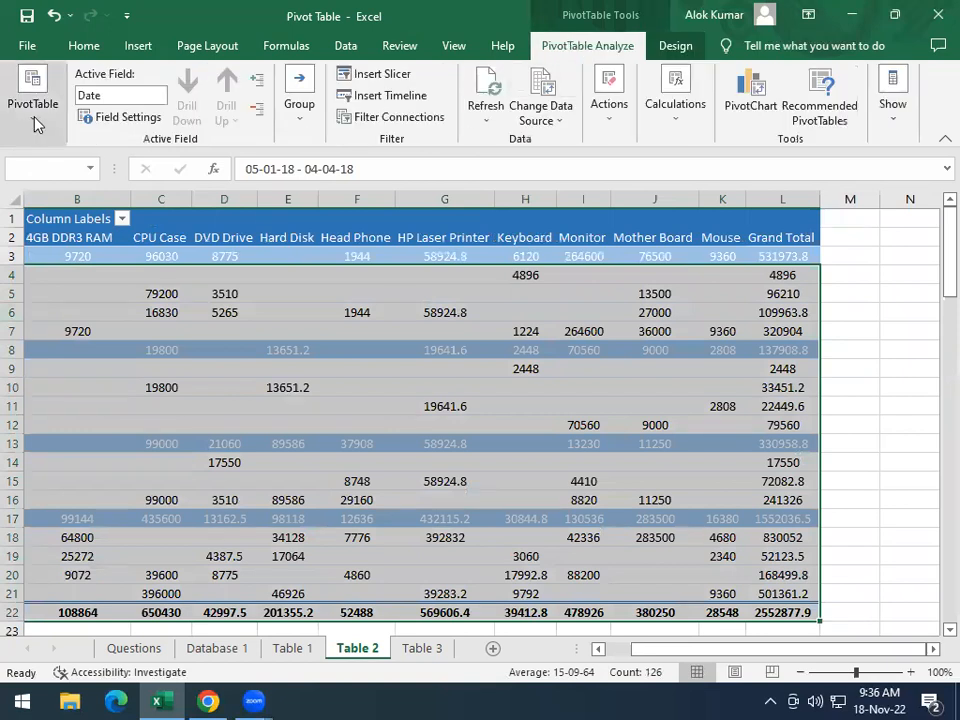
{"action": "left_click", "coordinate": [35, 120]}
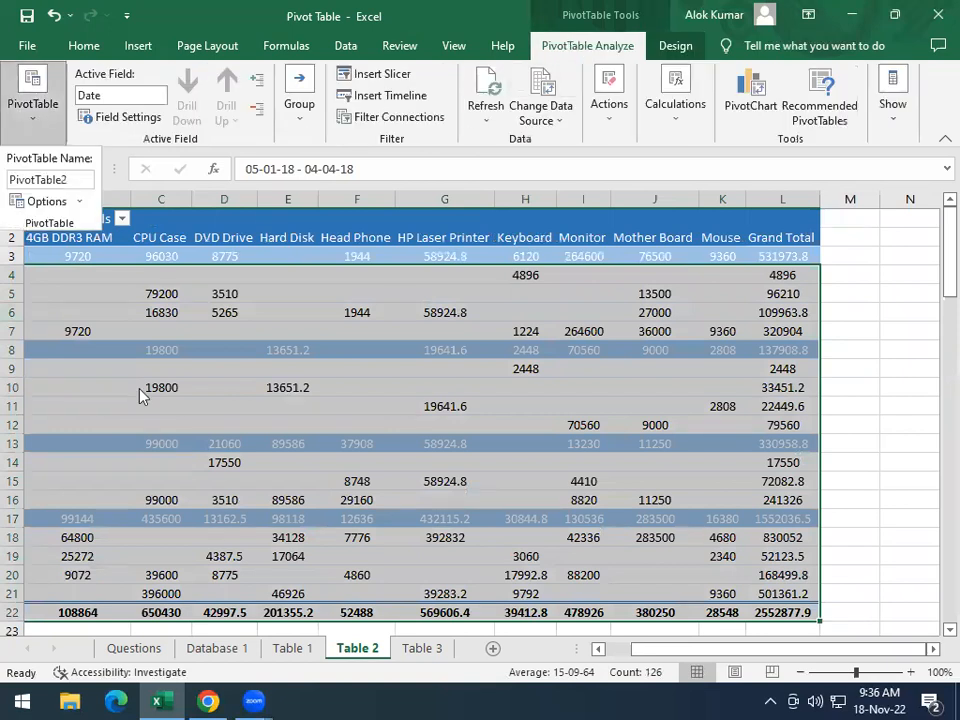
{"action": "left_click", "coordinate": [79, 201]}
{"action": "left_click", "coordinate": [61, 229]}
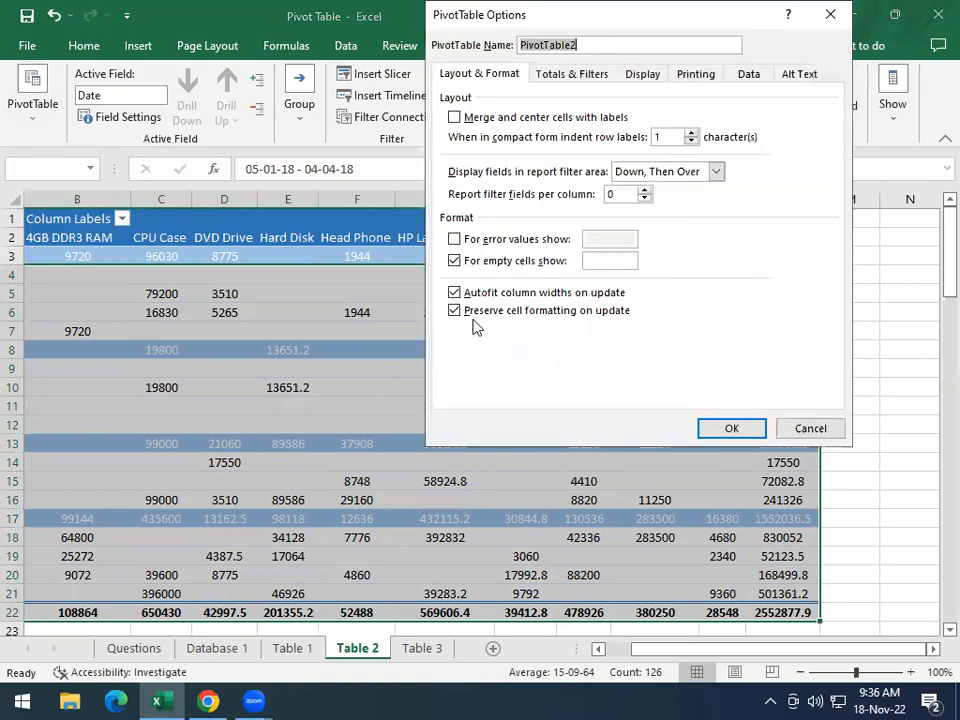
{"action": "left_click", "coordinate": [600, 260]}
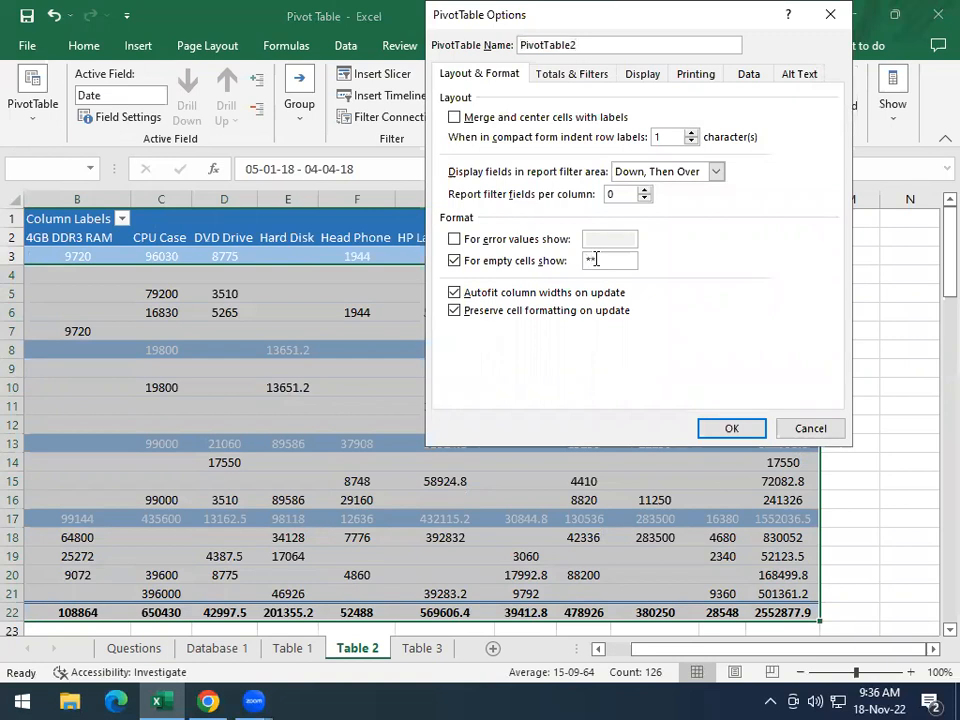
{"action": "type", "text": "**"}
{"action": "left_click", "coordinate": [724, 426]}
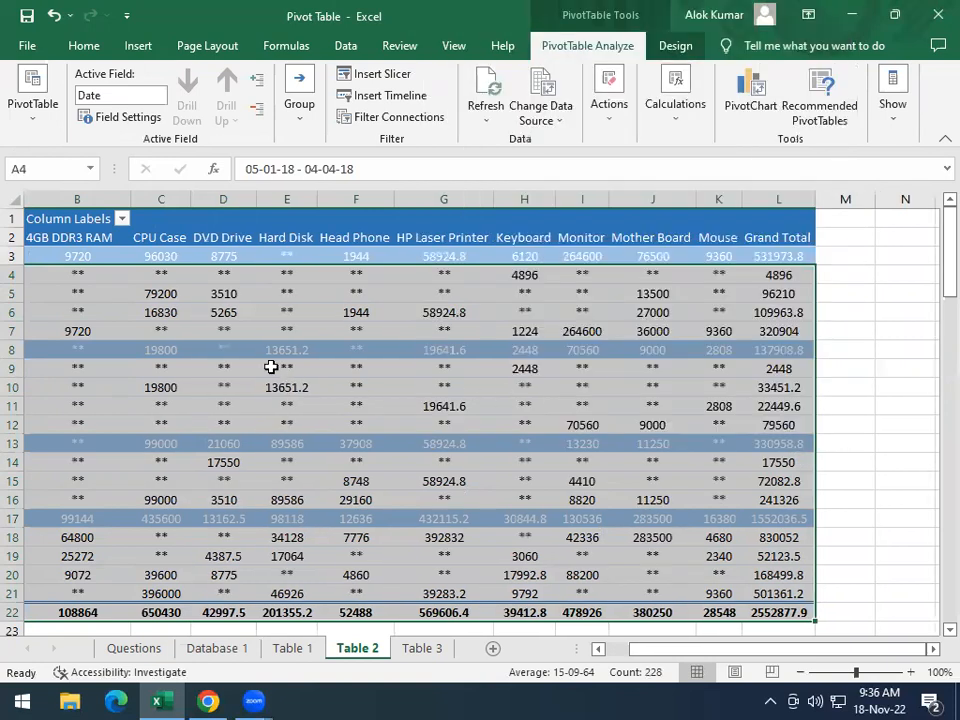
Compare the Table 2 pivot table's values, style and empty-cell markers with the second task's sample on the Questions sheet
{"action": "left_click", "coordinate": [271, 367]}
{"action": "left_click_drag", "start_coordinate": [677, 650], "coordinate": [660, 650]}
{"action": "scroll", "coordinate": [734, 525], "scroll_direction": "down", "scroll_amount": 5}
{"action": "scroll", "coordinate": [733, 519], "scroll_direction": "up", "scroll_amount": 5}
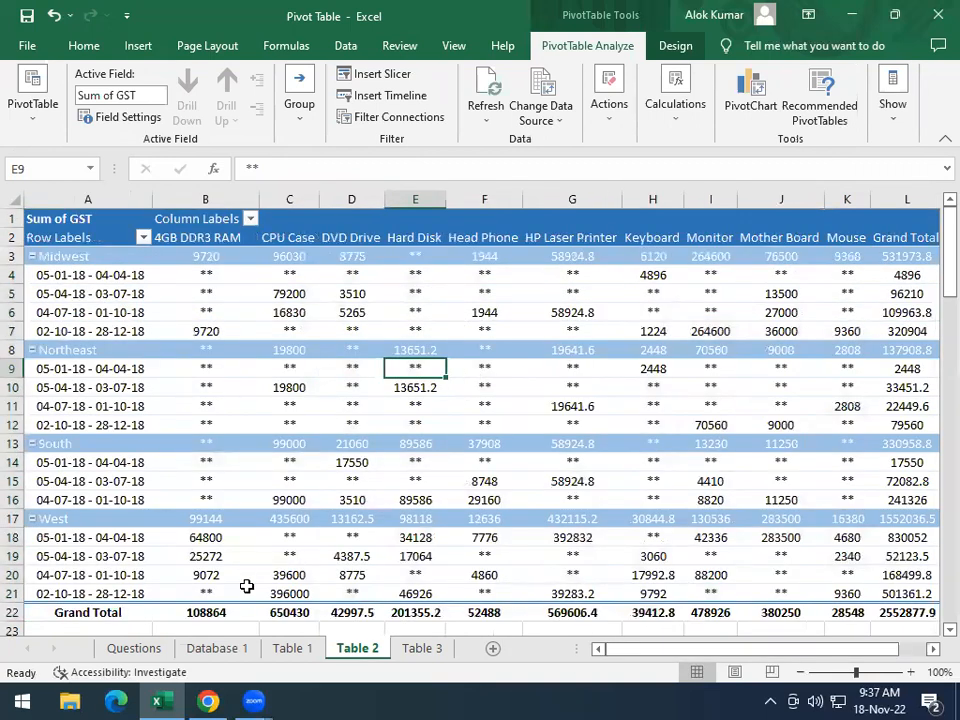
{"action": "left_click", "coordinate": [150, 655]}
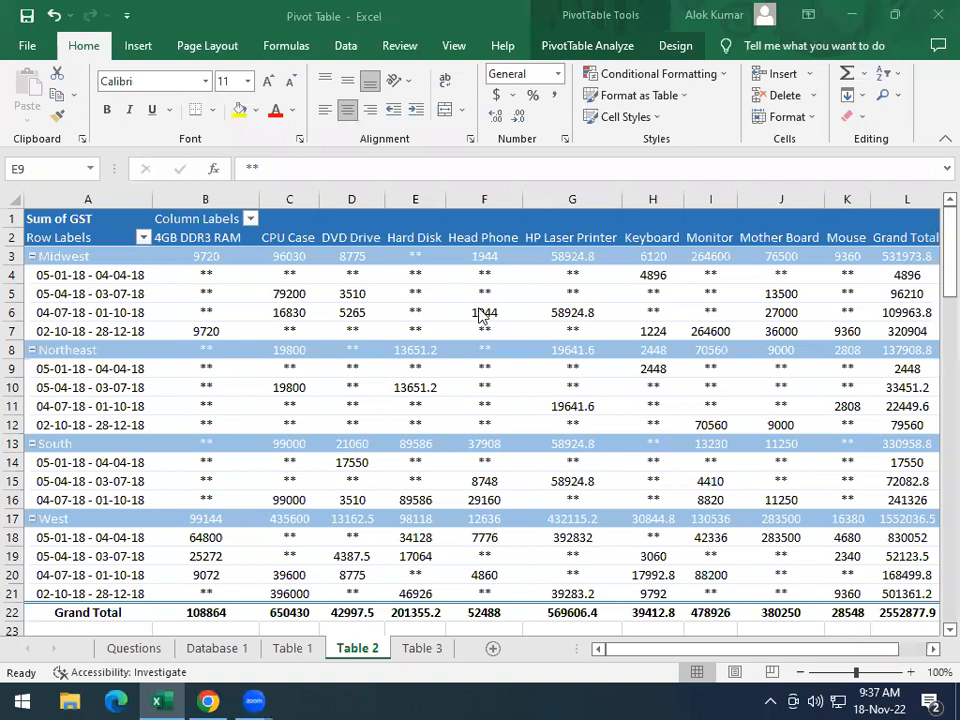
{"action": "left_click", "coordinate": [134, 648]}
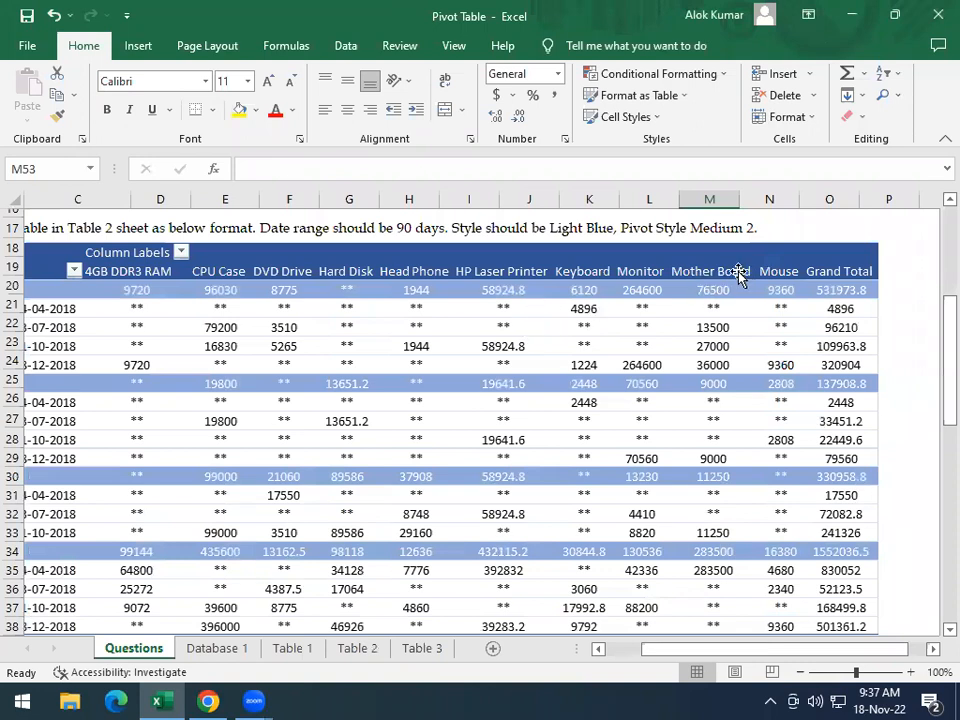
{"action": "scroll", "coordinate": [466, 376], "scroll_direction": "down", "scroll_amount": 2}
{"action": "scroll", "coordinate": [463, 374], "scroll_direction": "up", "scroll_amount": 2}
{"action": "scroll", "coordinate": [461, 365], "scroll_direction": "down", "scroll_amount": 2}
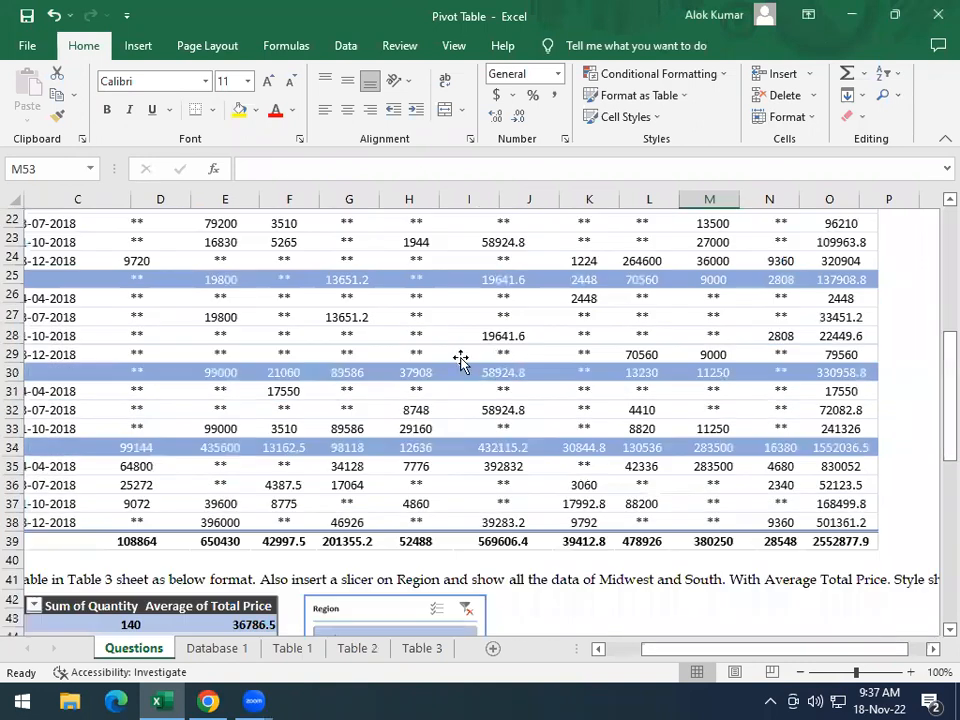
{"action": "scroll", "coordinate": [461, 360], "scroll_direction": "up", "scroll_amount": 4}
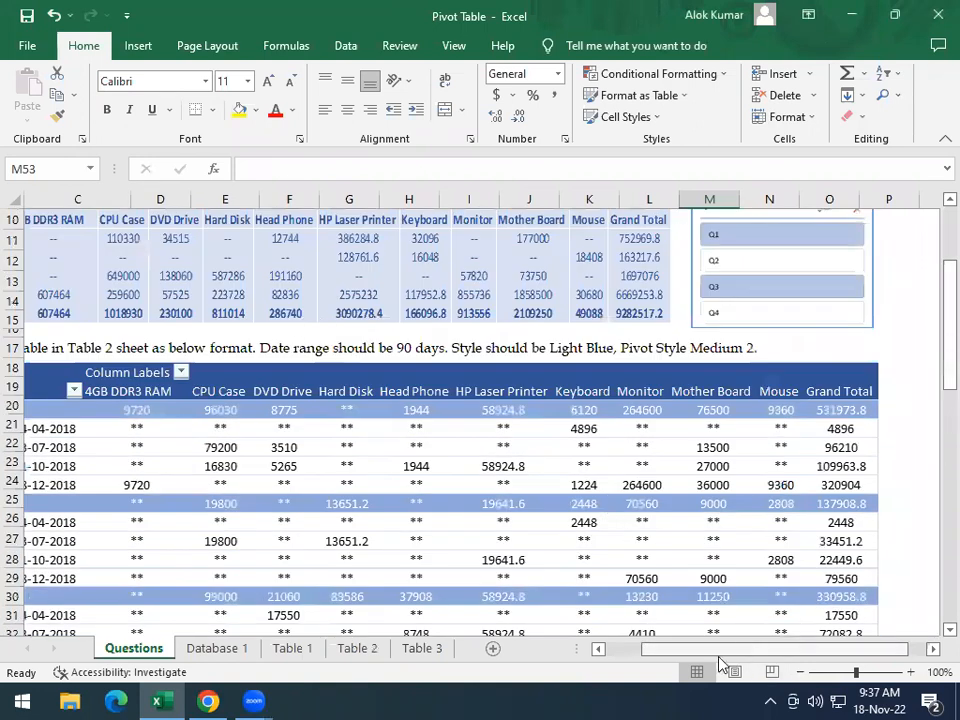
Read the third task on the Questions sheet and compare its sample pivot table and Region slicer with the Database 1 columns
{"action": "scroll", "coordinate": [510, 470], "scroll_direction": "left", "scroll_amount": 2}
{"action": "scroll", "coordinate": [484, 457], "scroll_direction": "down", "scroll_amount": 6}
{"action": "scroll", "coordinate": [470, 452], "scroll_direction": "down", "scroll_amount": 5}
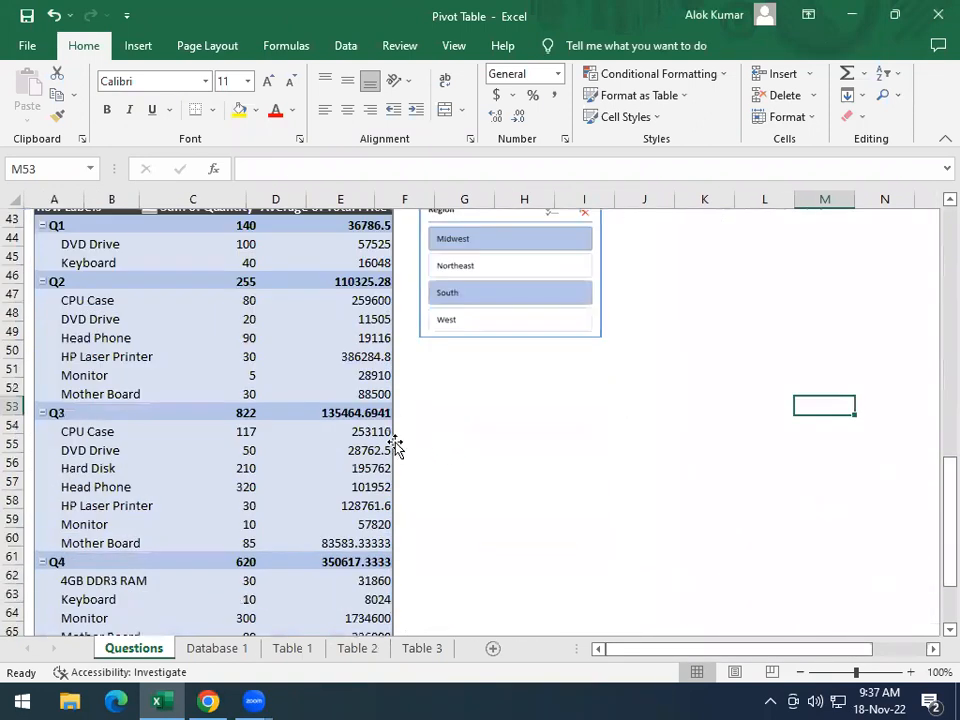
{"action": "scroll", "coordinate": [370, 470], "scroll_direction": "up", "scroll_amount": 2}
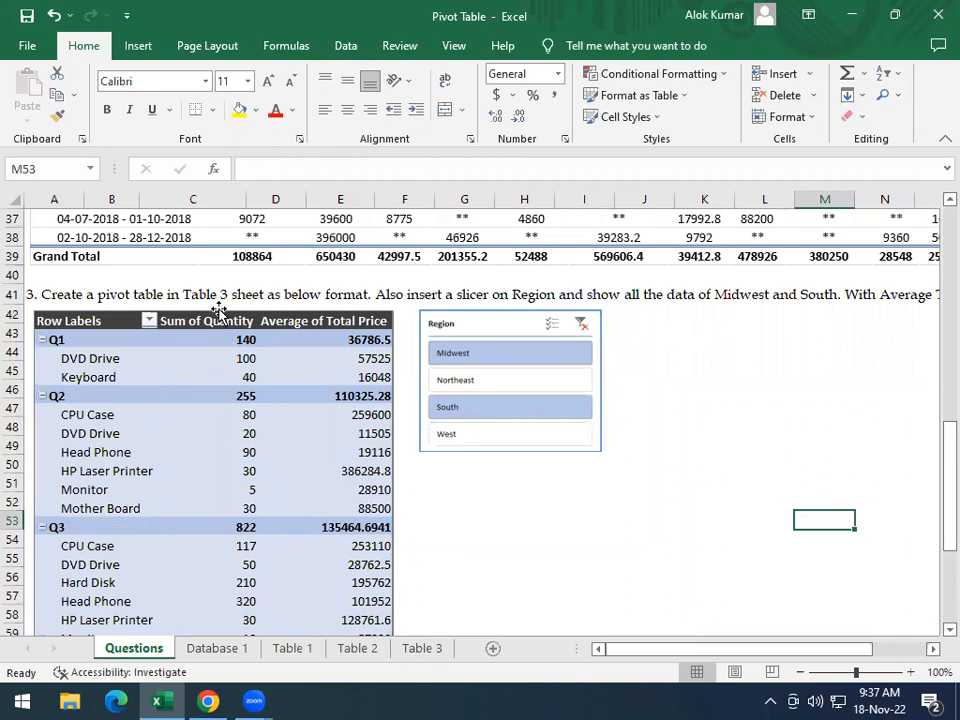
{"action": "left_click", "coordinate": [216, 648]}
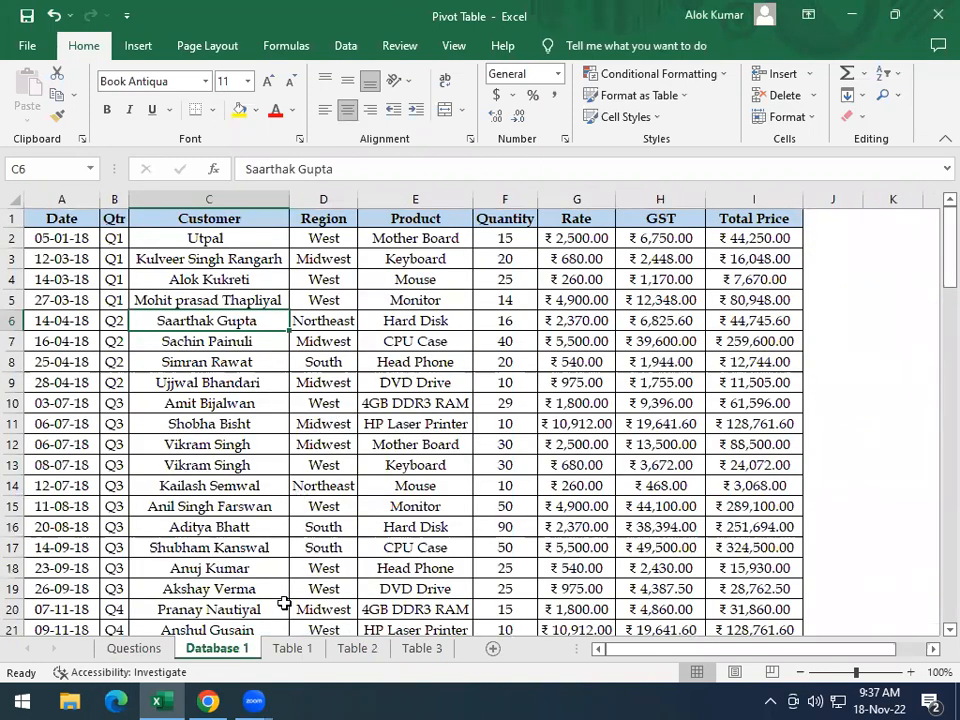
{"action": "left_click", "coordinate": [134, 648]}
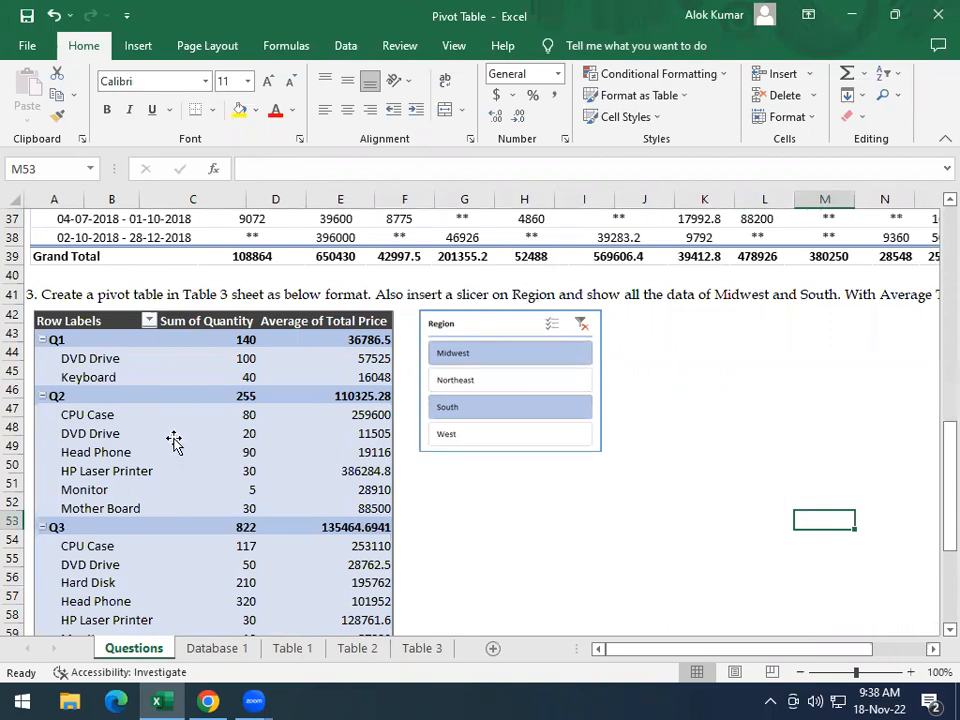
Create a pivot table from Database 1 range A1:I101, placed on the existing Table 3 sheet at cell A1
{"action": "left_click", "coordinate": [219, 652]}
{"action": "left_click", "coordinate": [275, 384]}
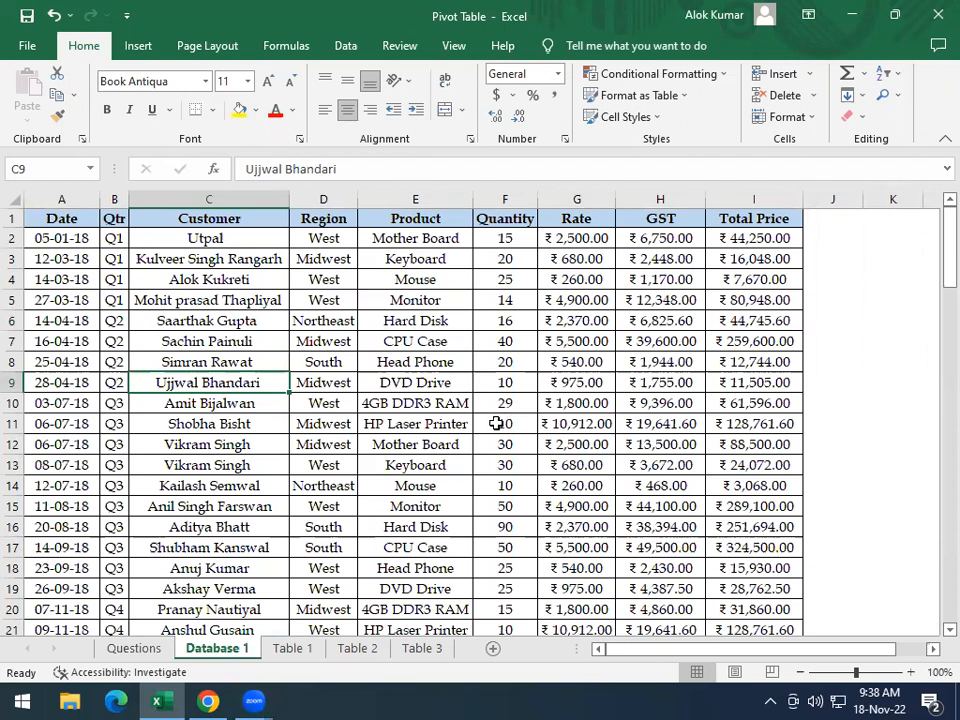
{"action": "left_click", "coordinate": [135, 45]}
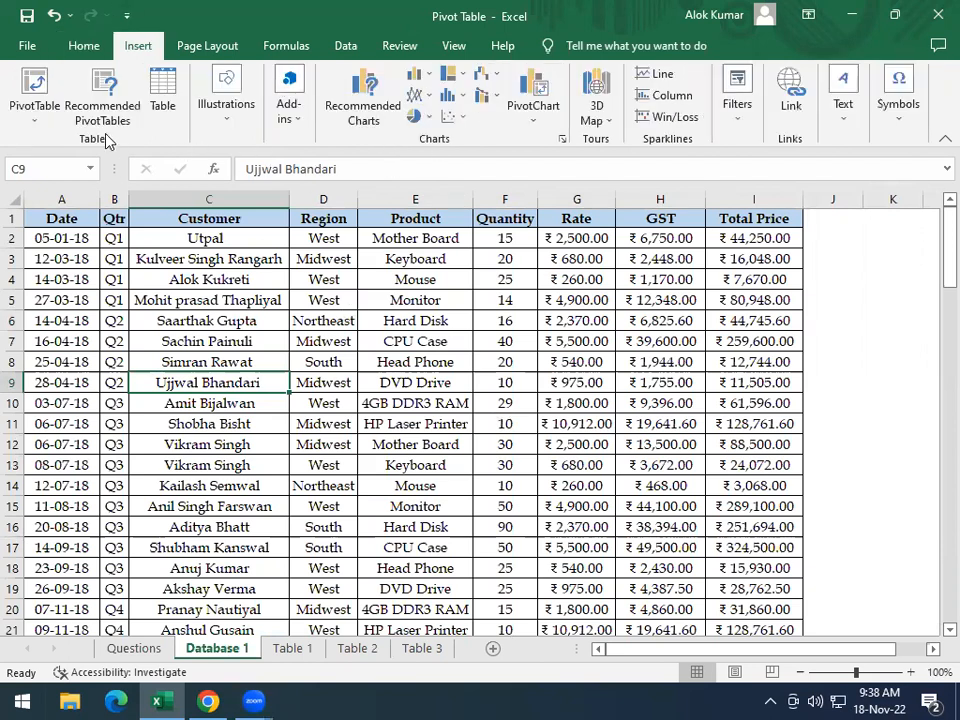
{"action": "left_click", "coordinate": [37, 120]}
{"action": "left_click", "coordinate": [80, 148]}
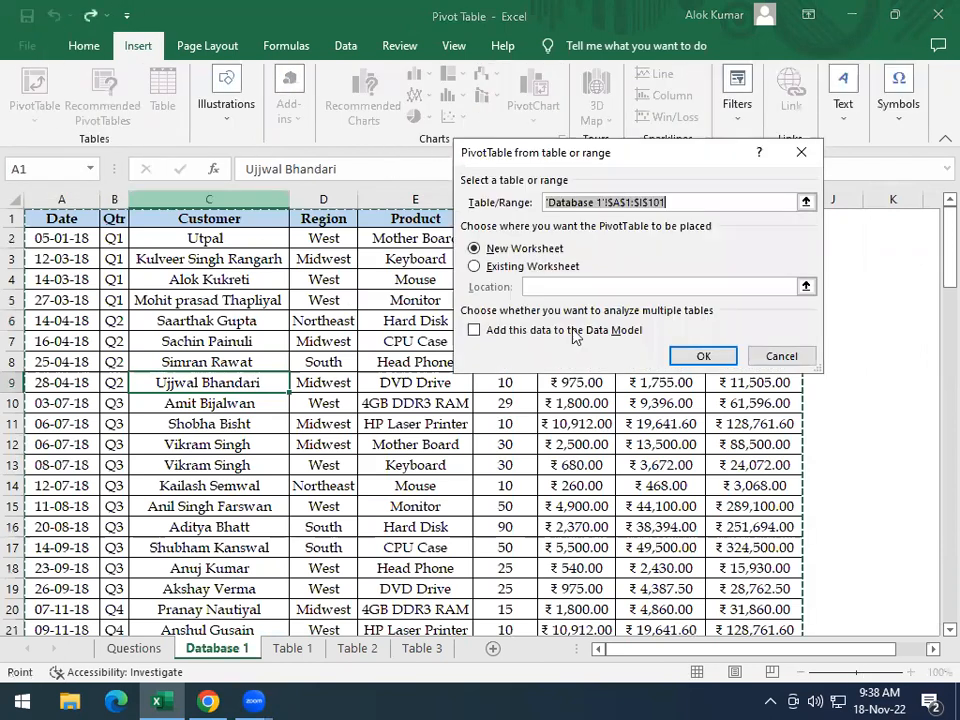
{"action": "left_click", "coordinate": [473, 266]}
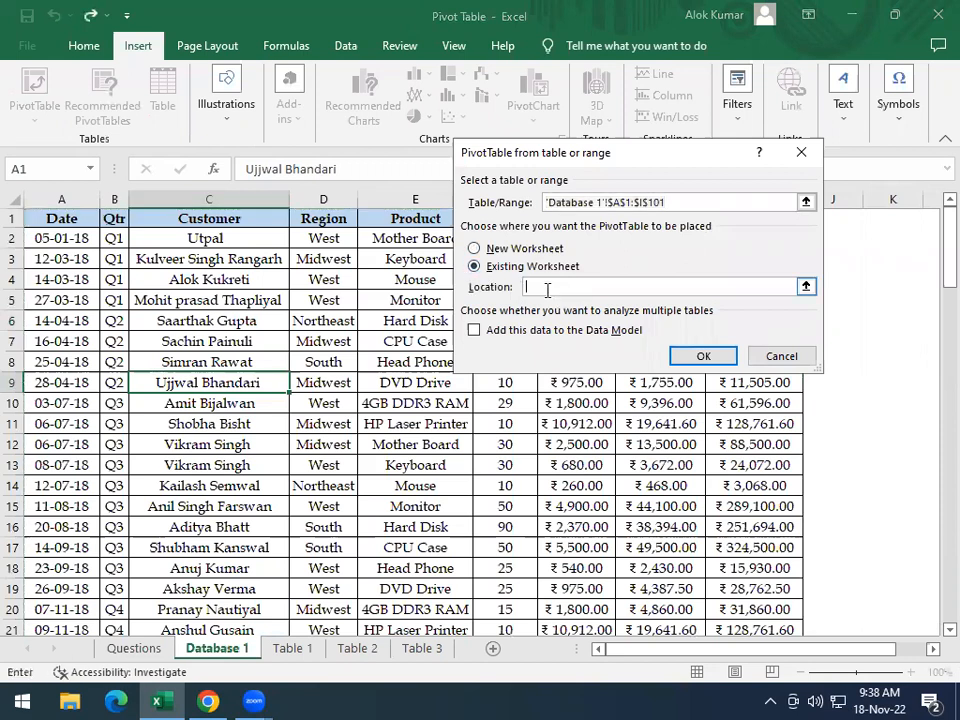
{"action": "left_click", "coordinate": [422, 648]}
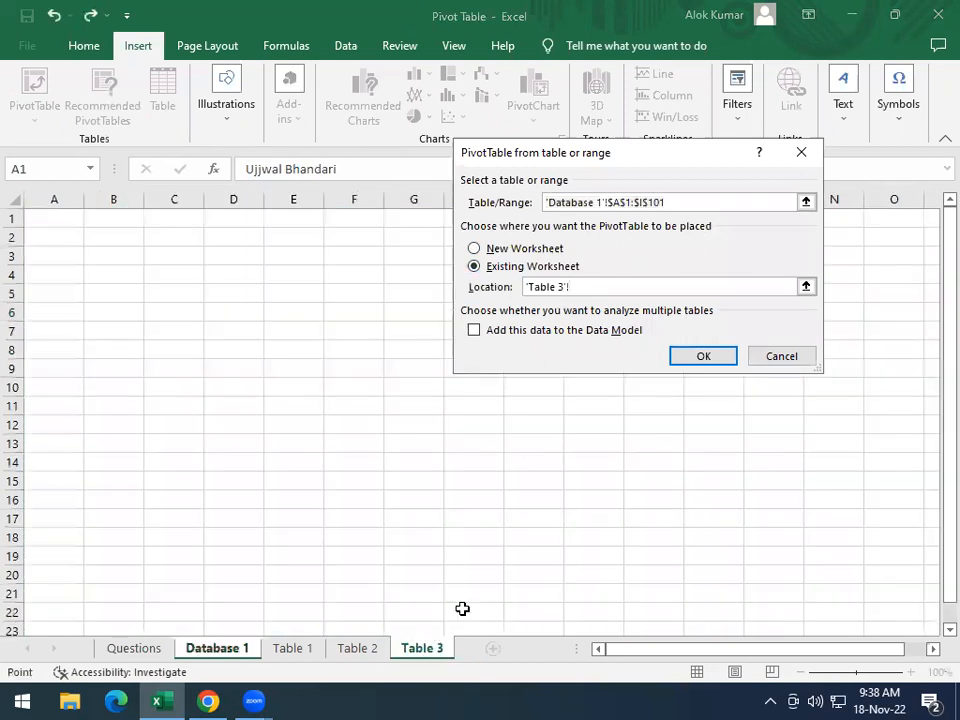
{"action": "left_click", "coordinate": [62, 222]}
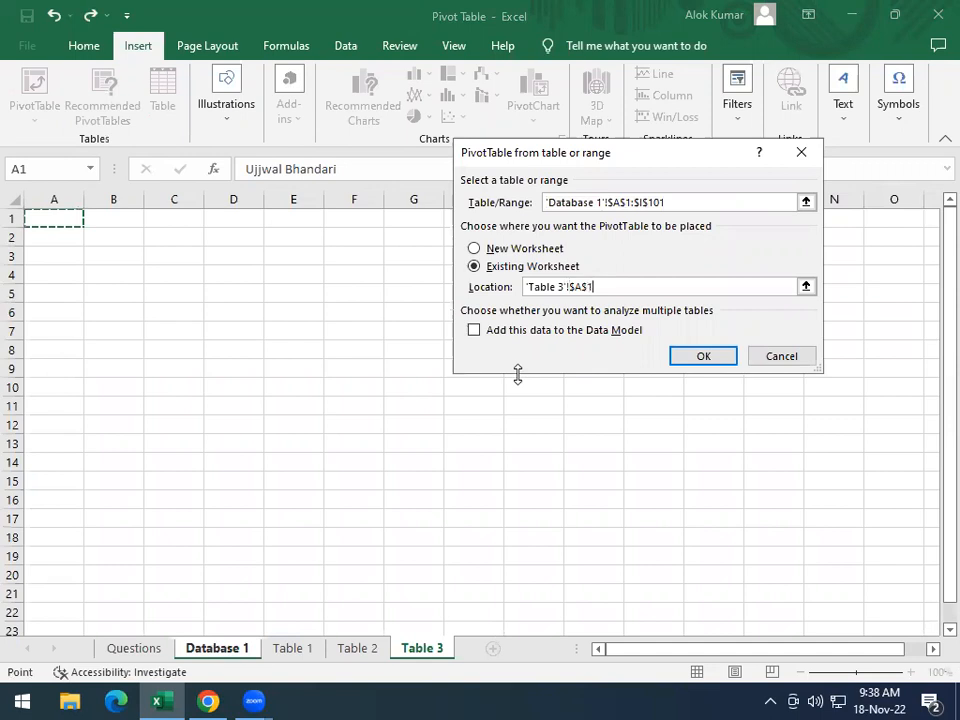
{"action": "left_click", "coordinate": [724, 358]}
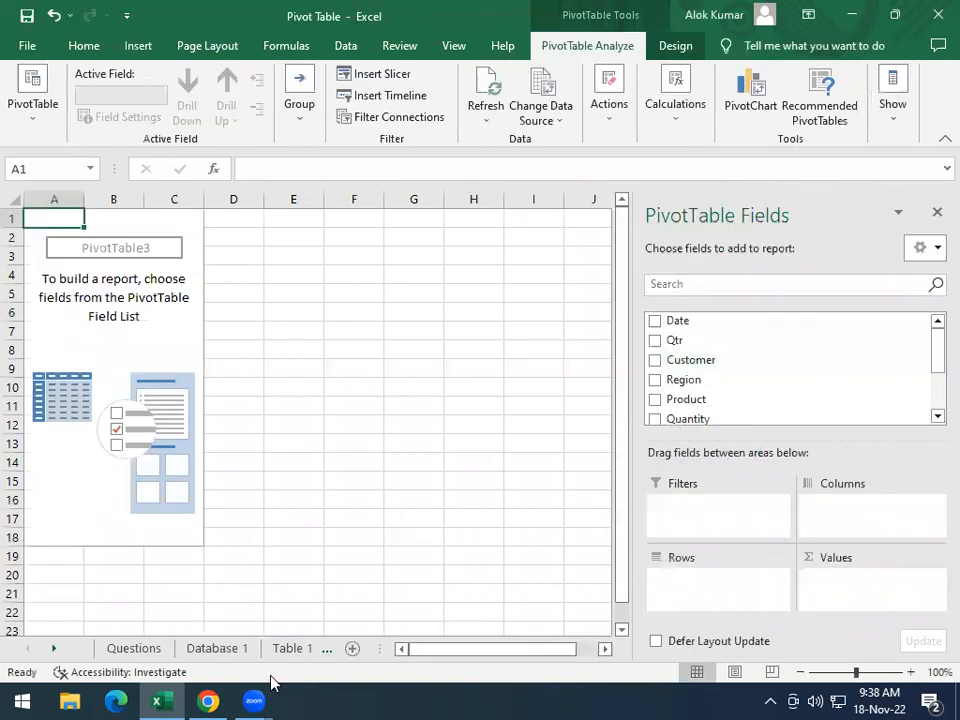
Following the third task's sample, add Qtr and then Product as row fields in the Table 3 pivot table
{"action": "left_click", "coordinate": [148, 647]}
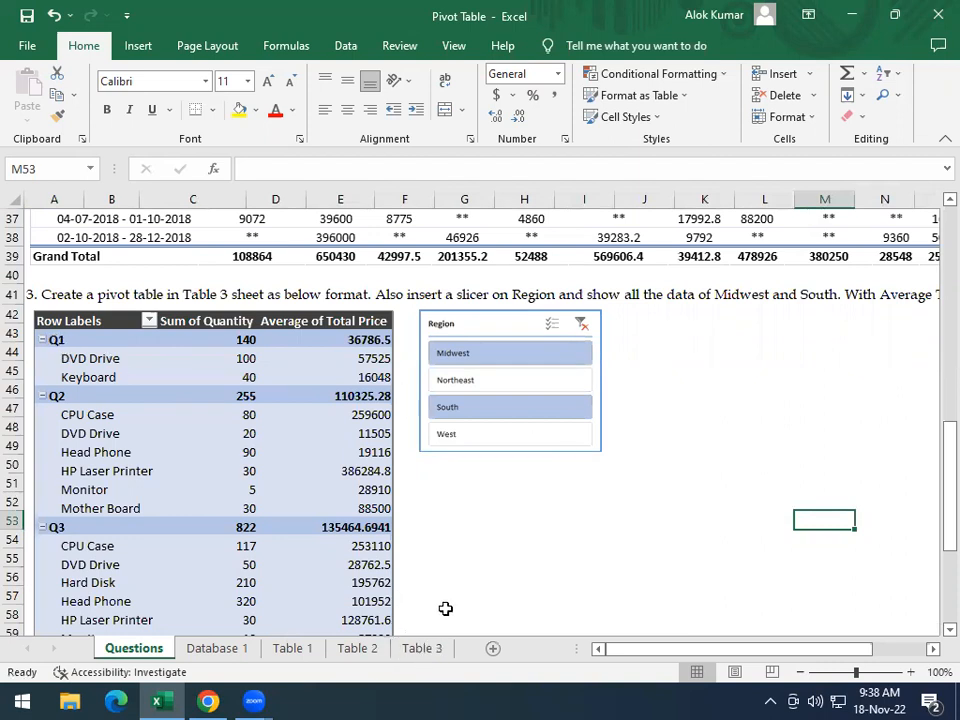
{"action": "left_click_drag", "start_coordinate": [446, 600], "coordinate": [444, 613]}
{"action": "left_click", "coordinate": [424, 655]}
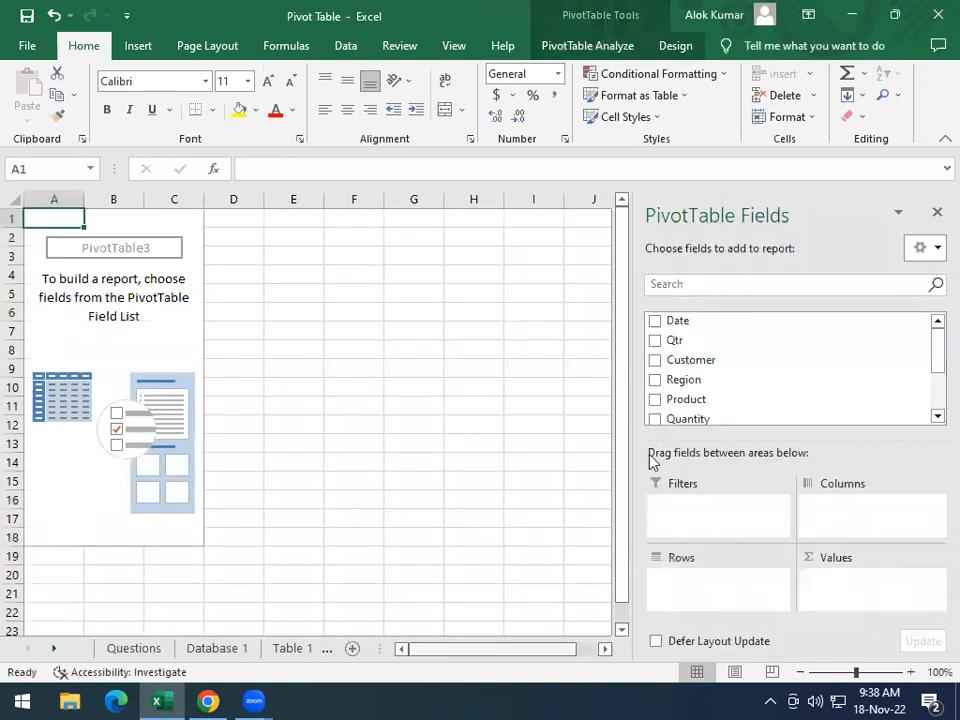
{"action": "left_click", "coordinate": [655, 340]}
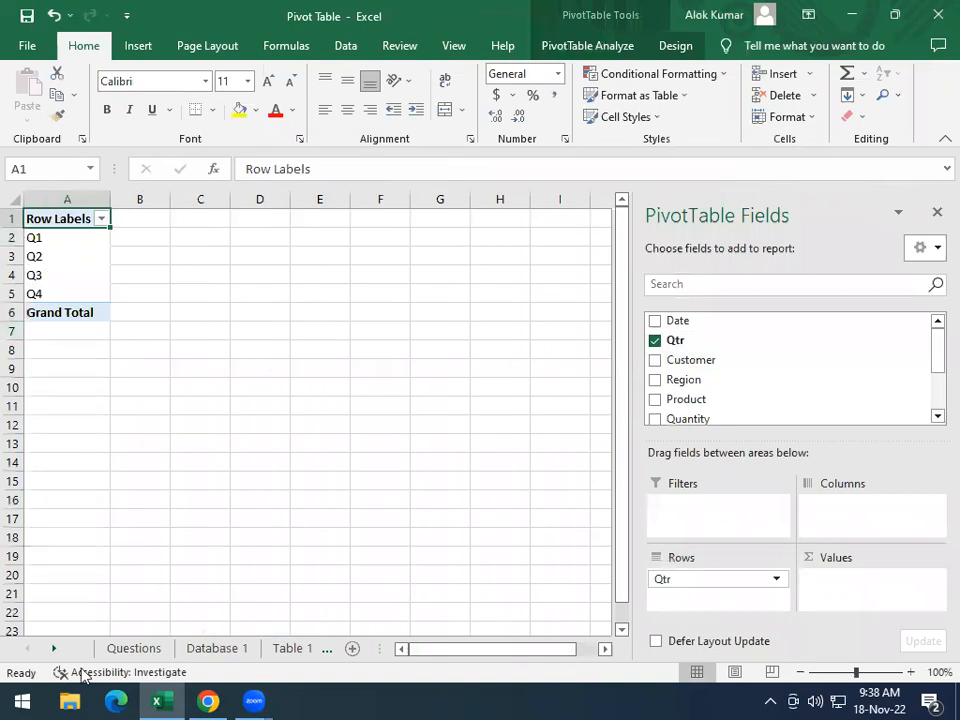
{"action": "left_click", "coordinate": [133, 648]}
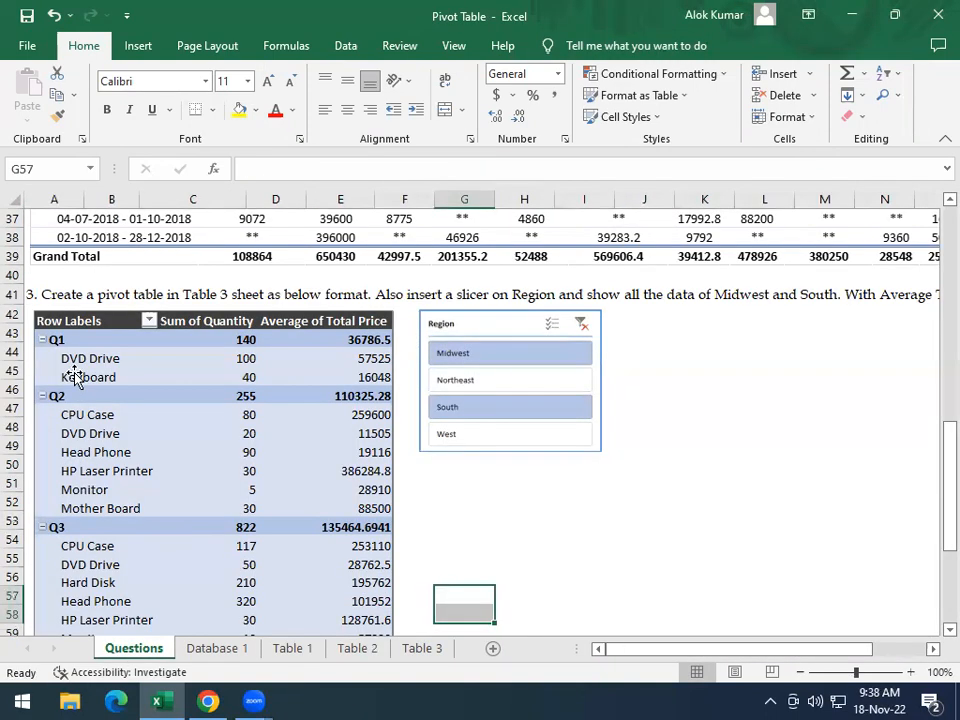
{"action": "left_click", "coordinate": [424, 648]}
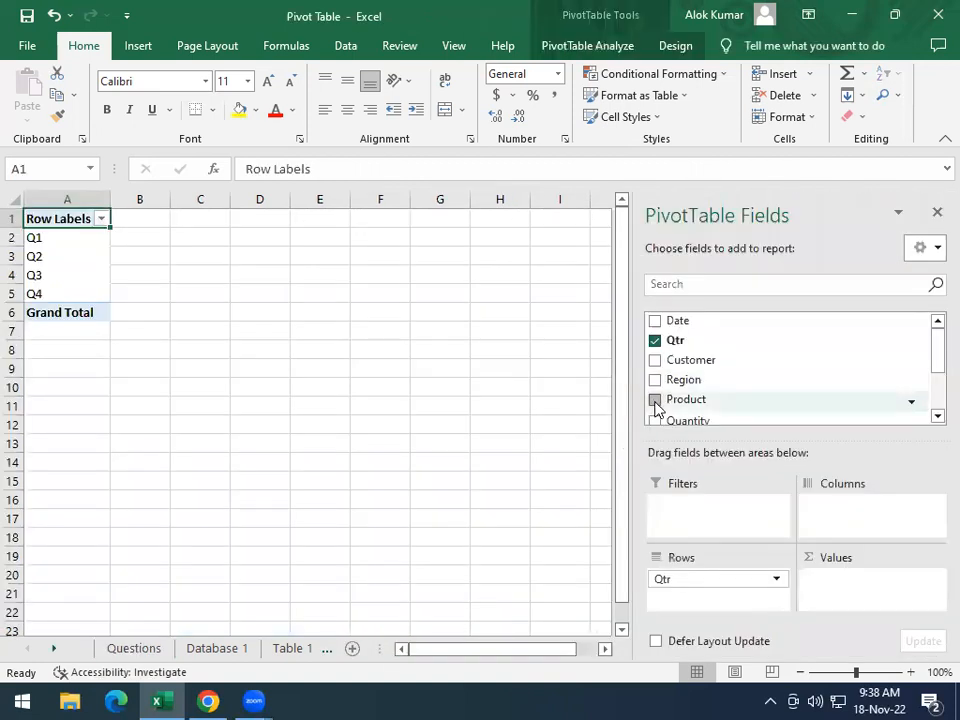
{"action": "left_click", "coordinate": [655, 401]}
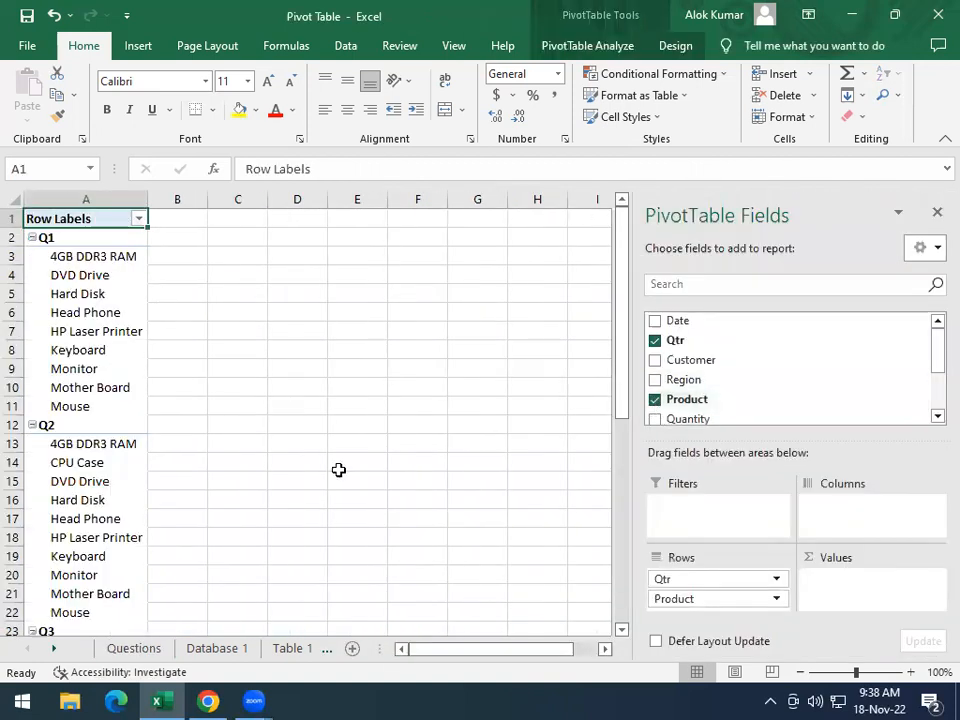
Following the third task's sample on the Questions sheet, add Quantity and Total Price as value fields in the Table 3 pivot table
{"action": "left_click", "coordinate": [133, 648]}
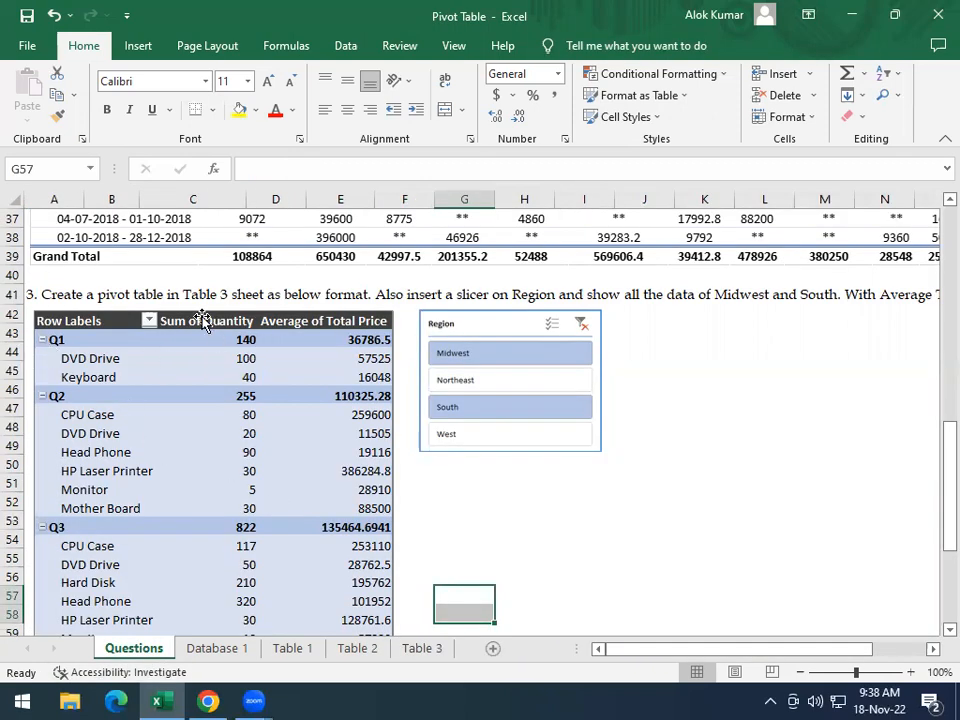
{"action": "left_click", "coordinate": [421, 648]}
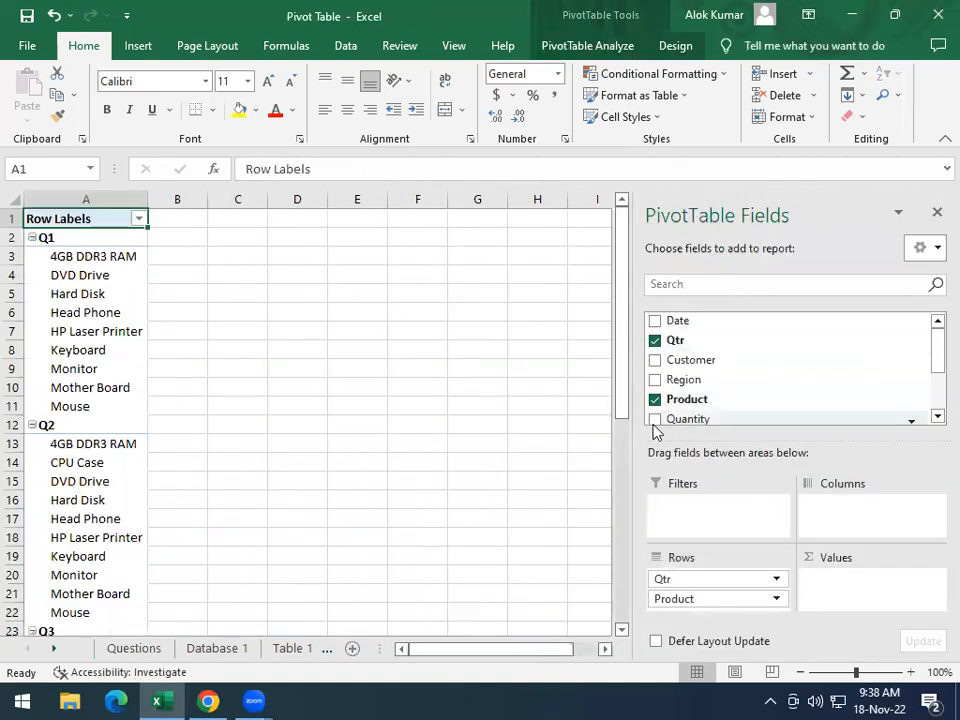
{"action": "left_click", "coordinate": [655, 419]}
{"action": "scroll", "coordinate": [795, 420], "scroll_direction": "down", "scroll_amount": 1}
{"action": "scroll", "coordinate": [795, 420], "scroll_direction": "down", "scroll_amount": 1}
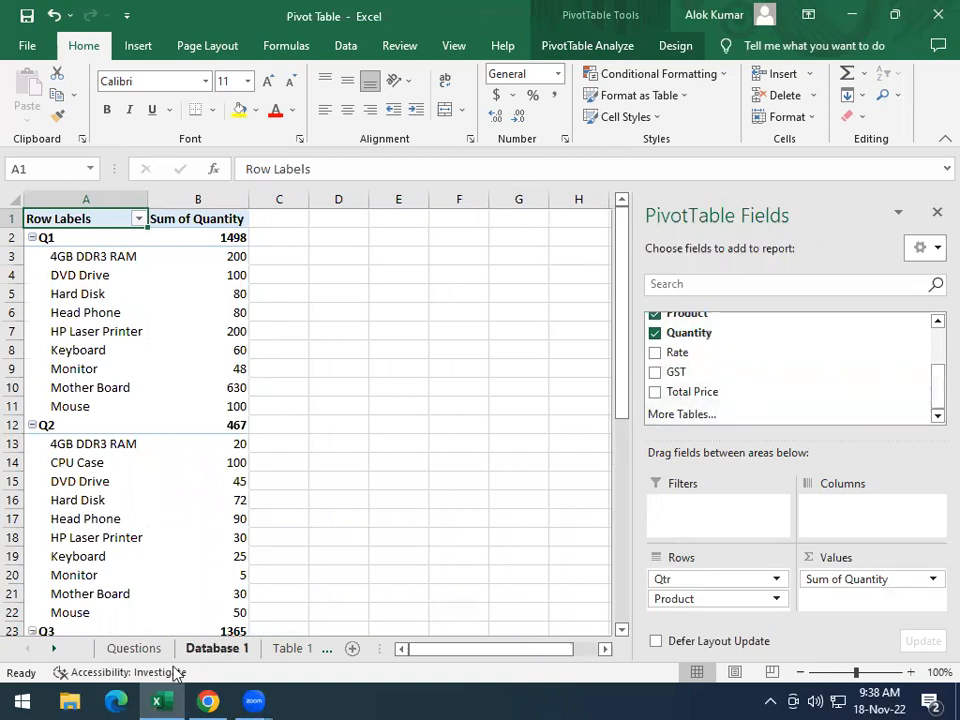
{"action": "left_click", "coordinate": [140, 650]}
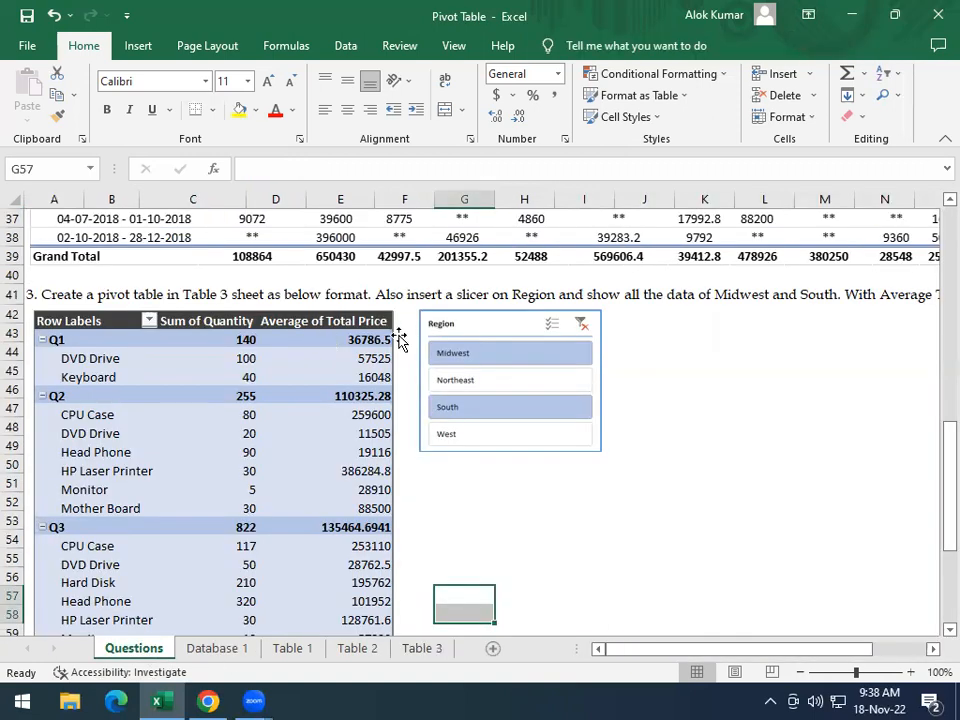
{"action": "left_click", "coordinate": [408, 648]}
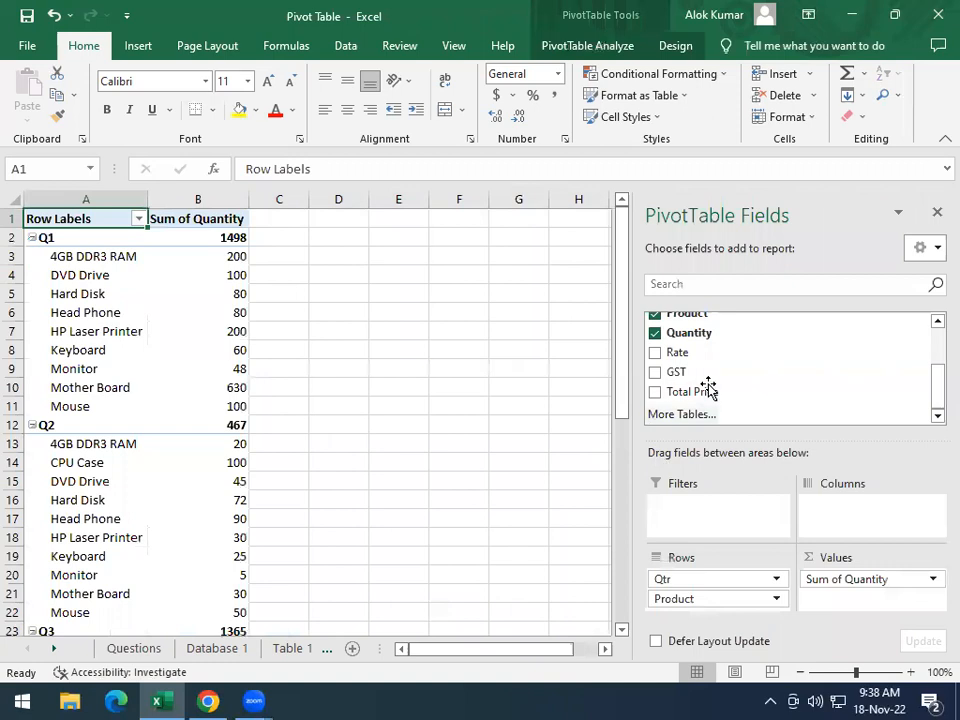
{"action": "left_click", "coordinate": [655, 392]}
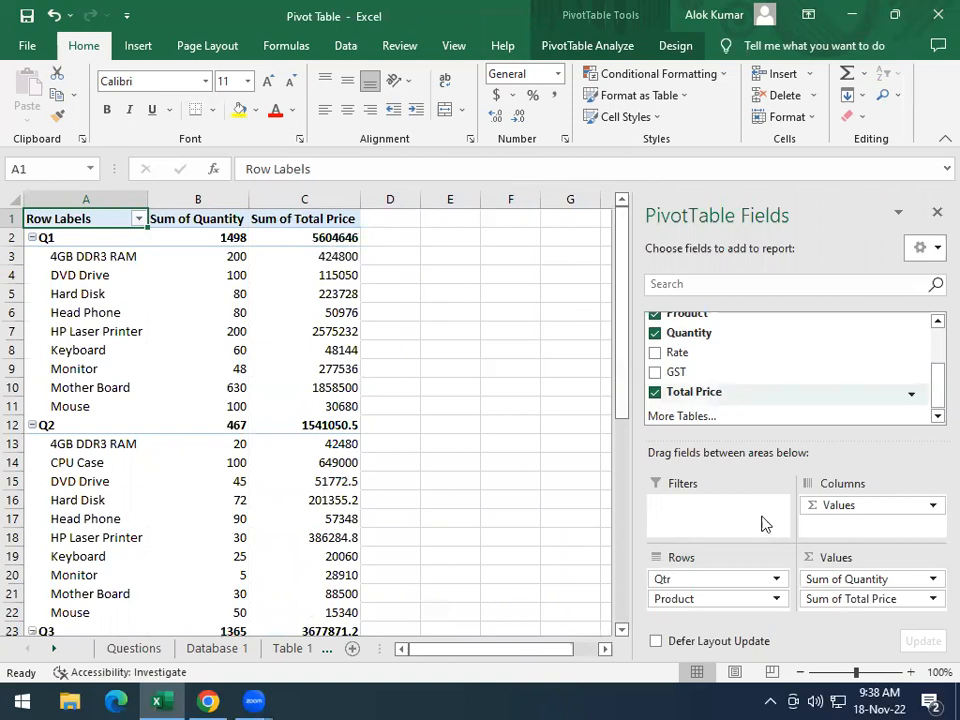
Summarize the Total Price value field by Average instead of Sum
{"action": "left_click", "coordinate": [932, 605]}
{"action": "left_click", "coordinate": [906, 582]}
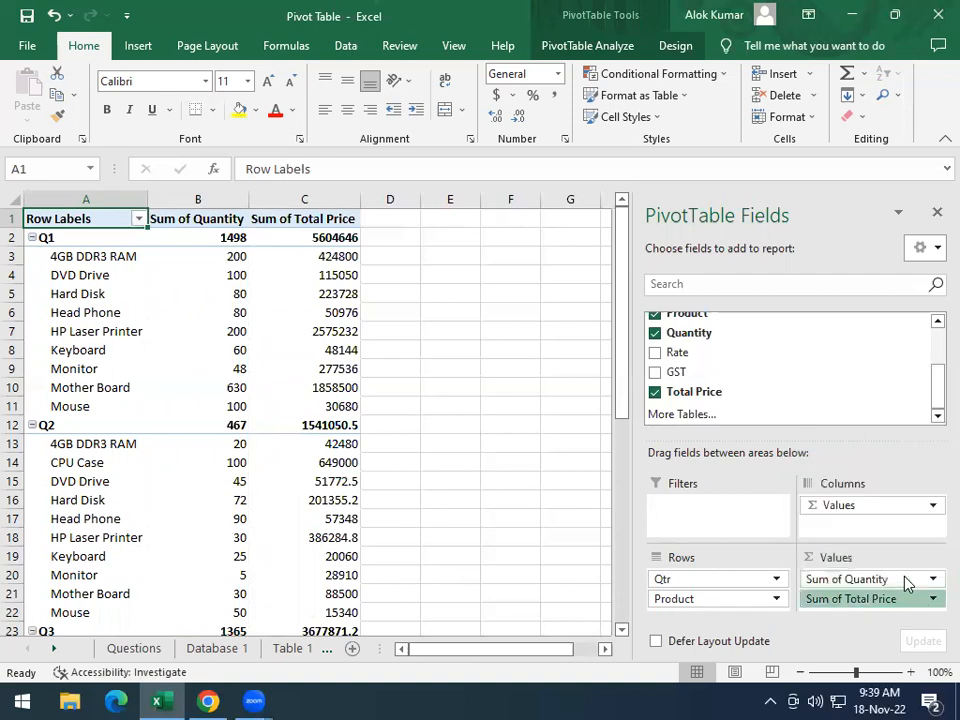
{"action": "left_click", "coordinate": [505, 267]}
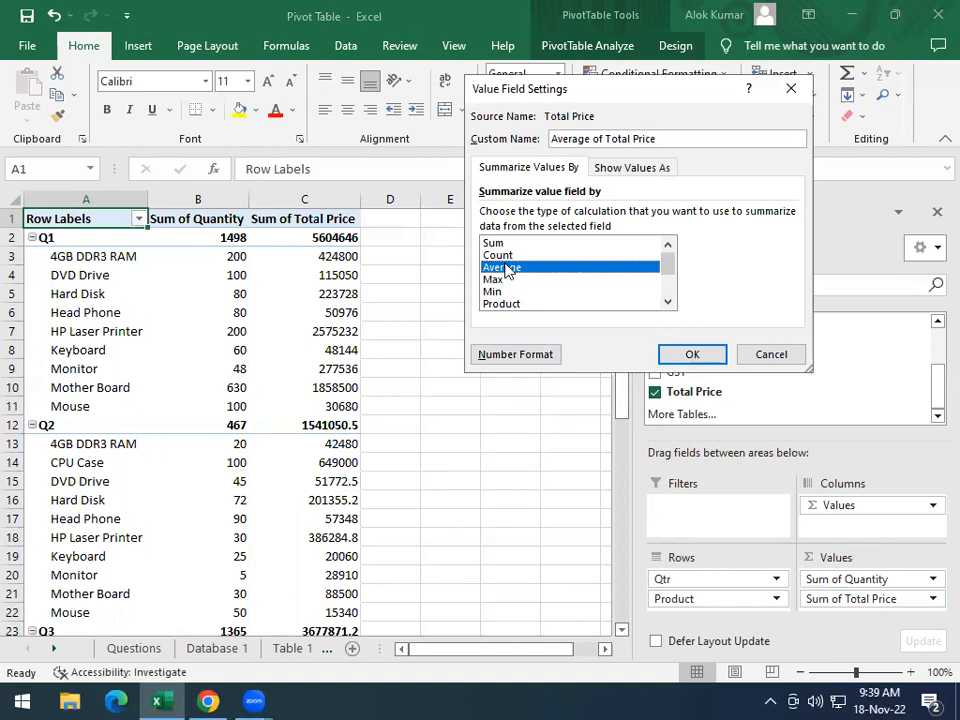
{"action": "left_click", "coordinate": [683, 356]}
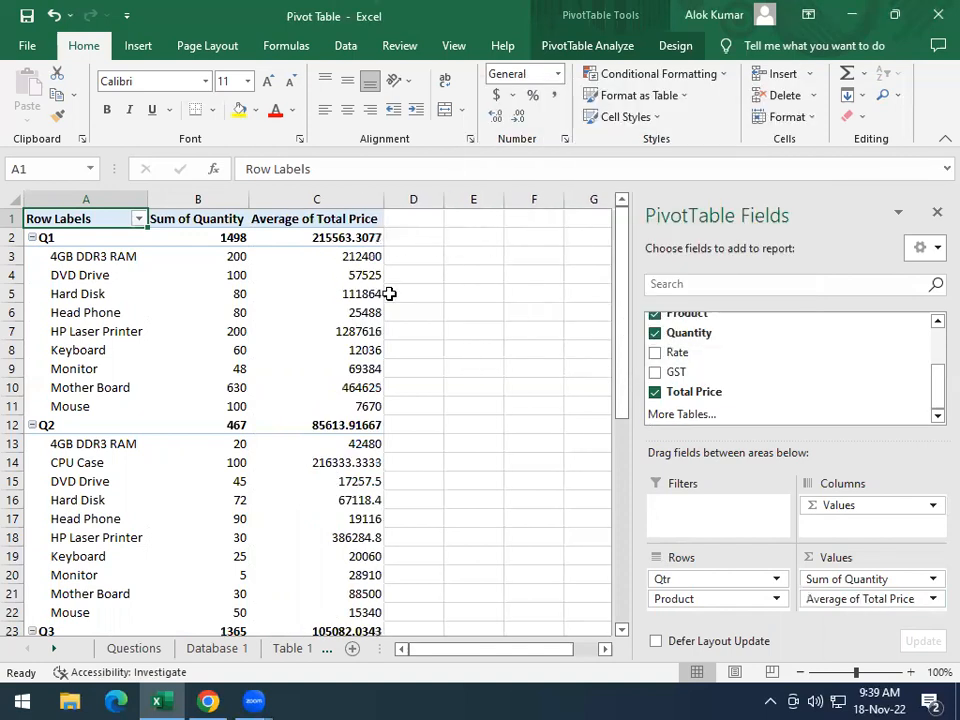
Recheck the sample on the Questions sheet and insert a Region slicer for the Table 3 pivot table
{"action": "left_click", "coordinate": [152, 648]}
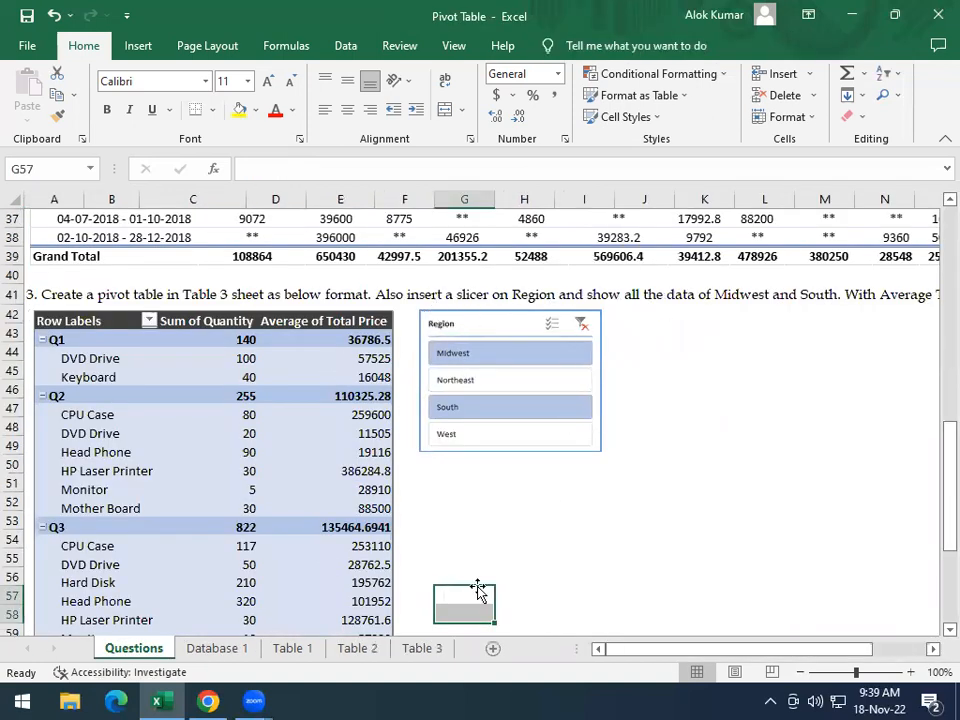
{"action": "left_click", "coordinate": [420, 648]}
{"action": "left_click", "coordinate": [272, 280]}
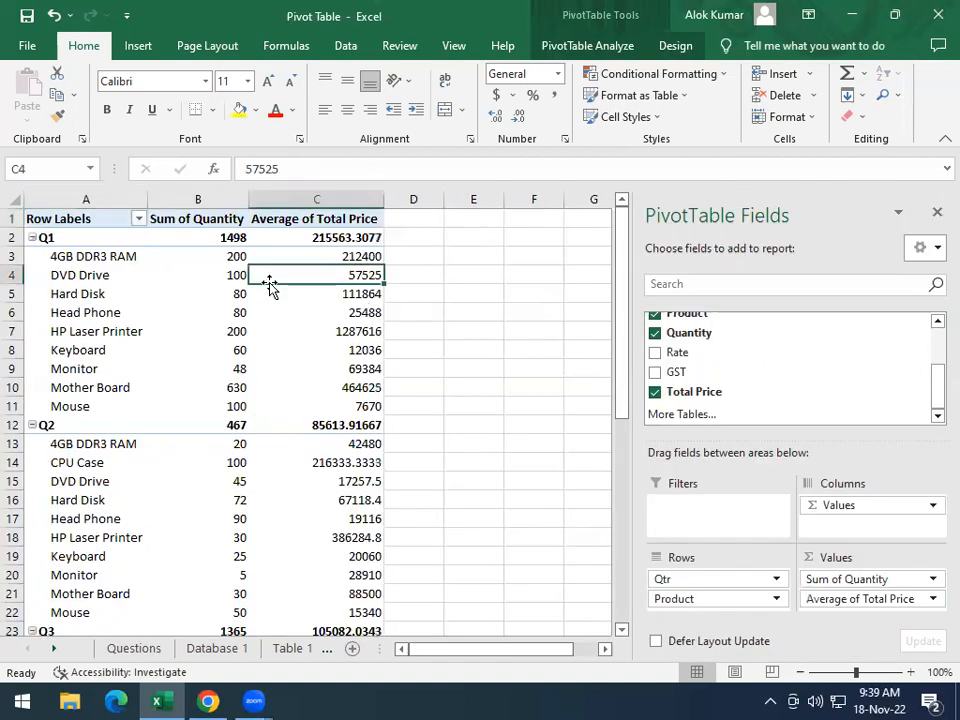
{"action": "left_click", "coordinate": [190, 278]}
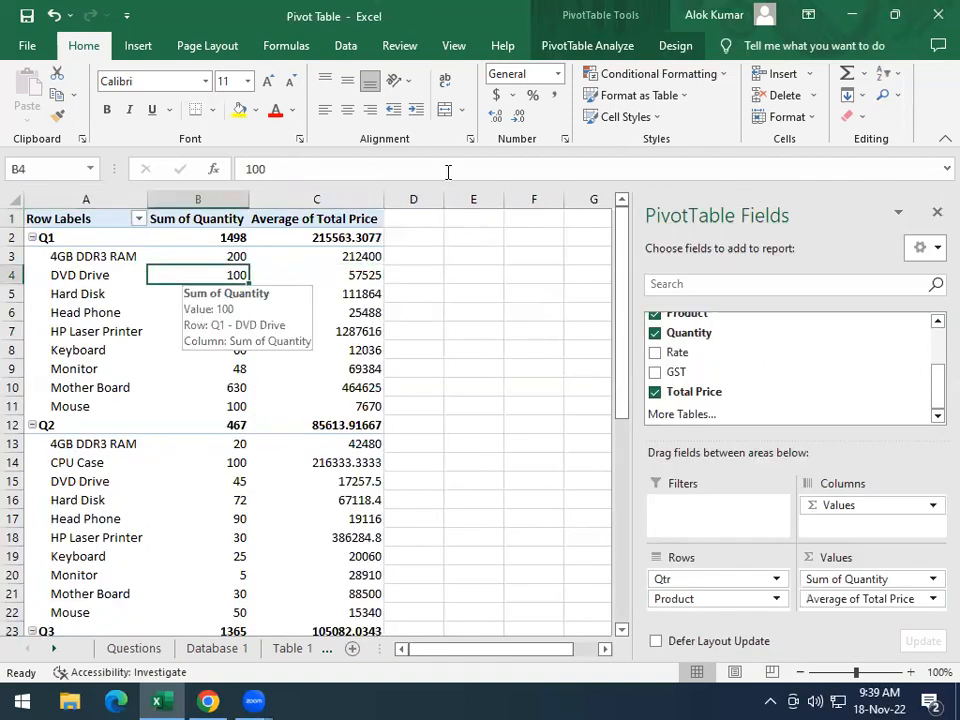
{"action": "left_click", "coordinate": [588, 46]}
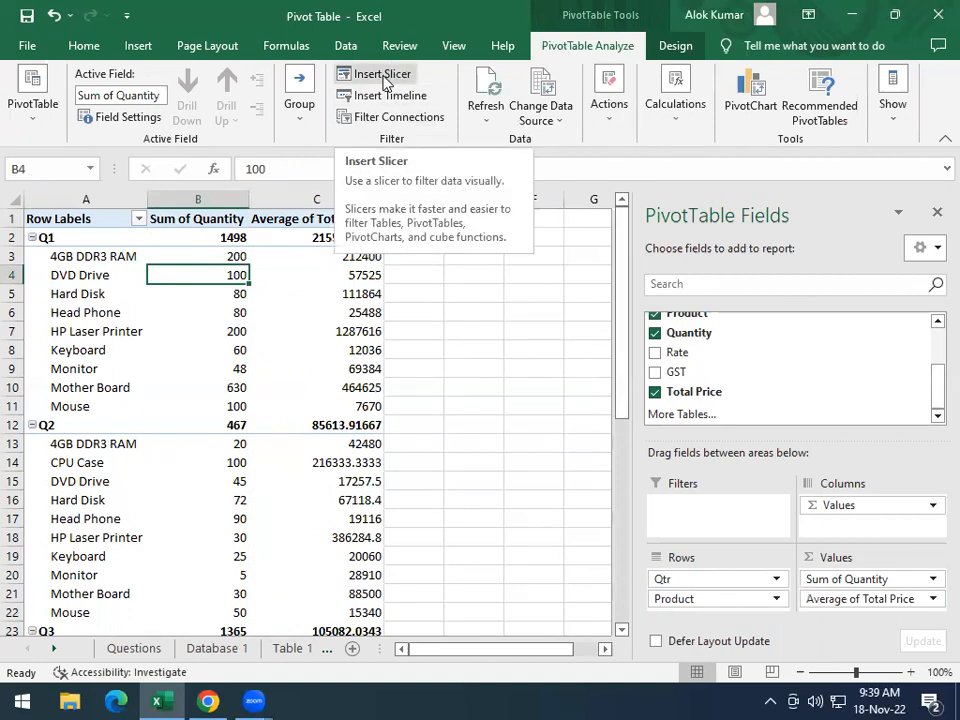
{"action": "left_click", "coordinate": [382, 77]}
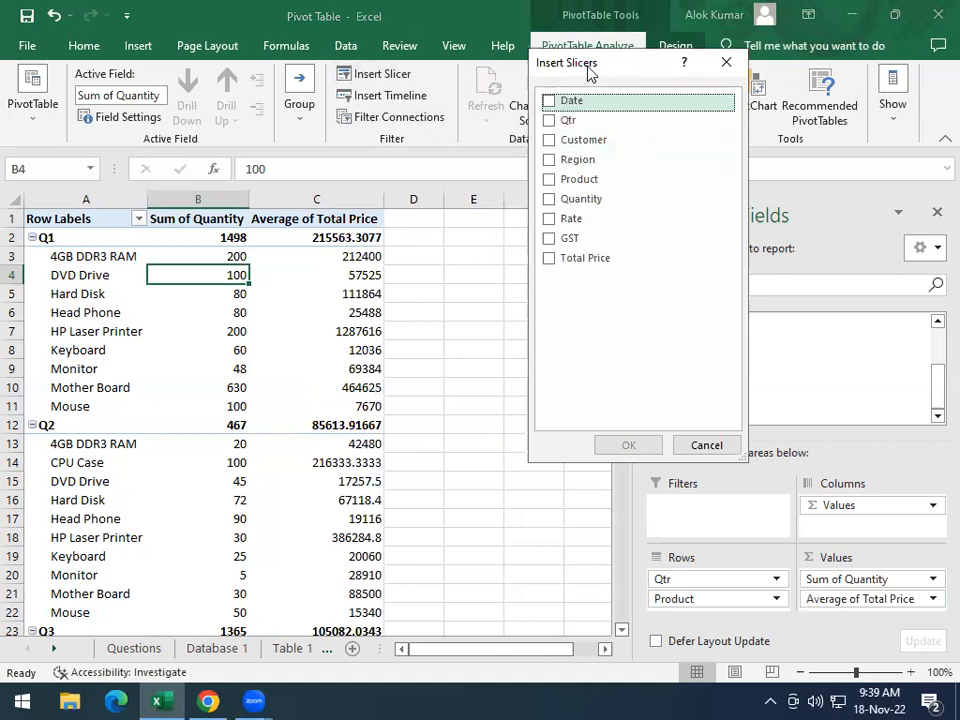
{"action": "left_click_drag", "start_coordinate": [590, 73], "coordinate": [532, 118]}
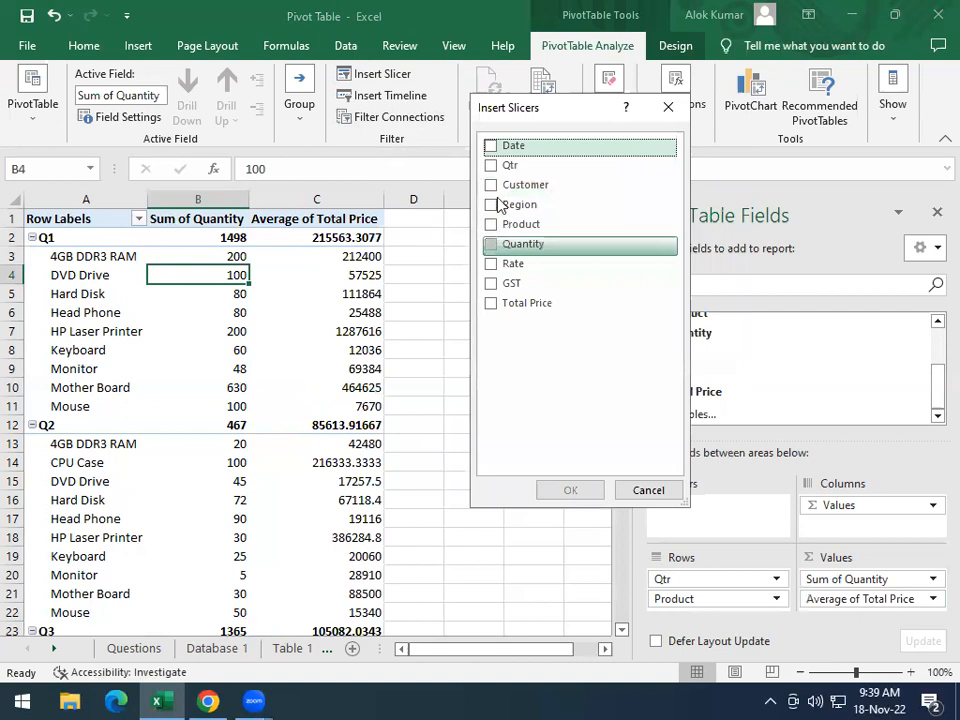
{"action": "left_click", "coordinate": [490, 205]}
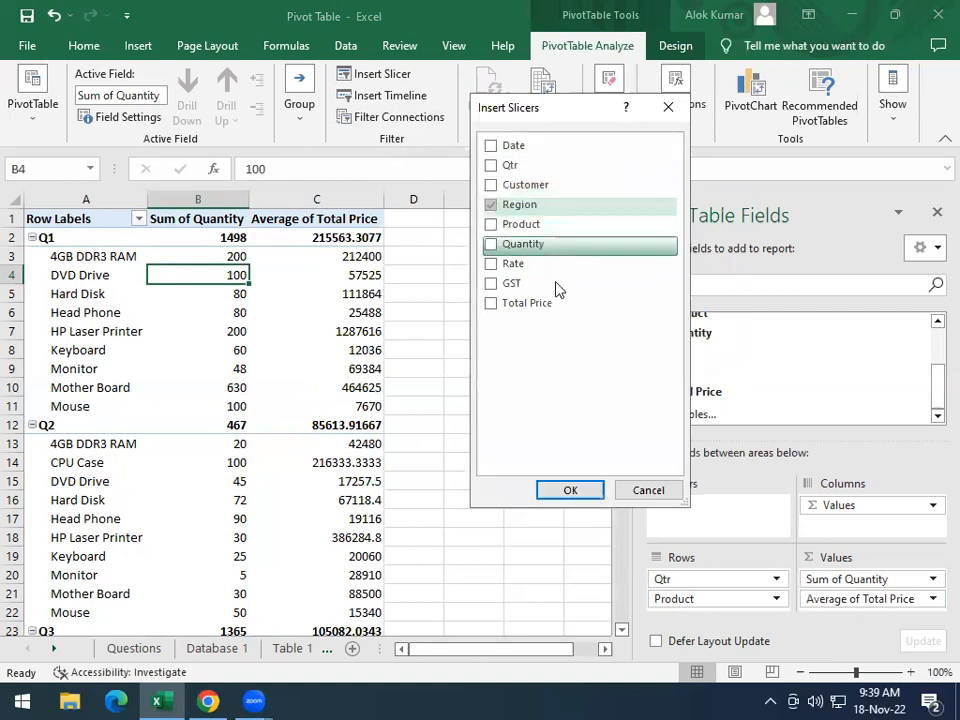
{"action": "left_click", "coordinate": [568, 490]}
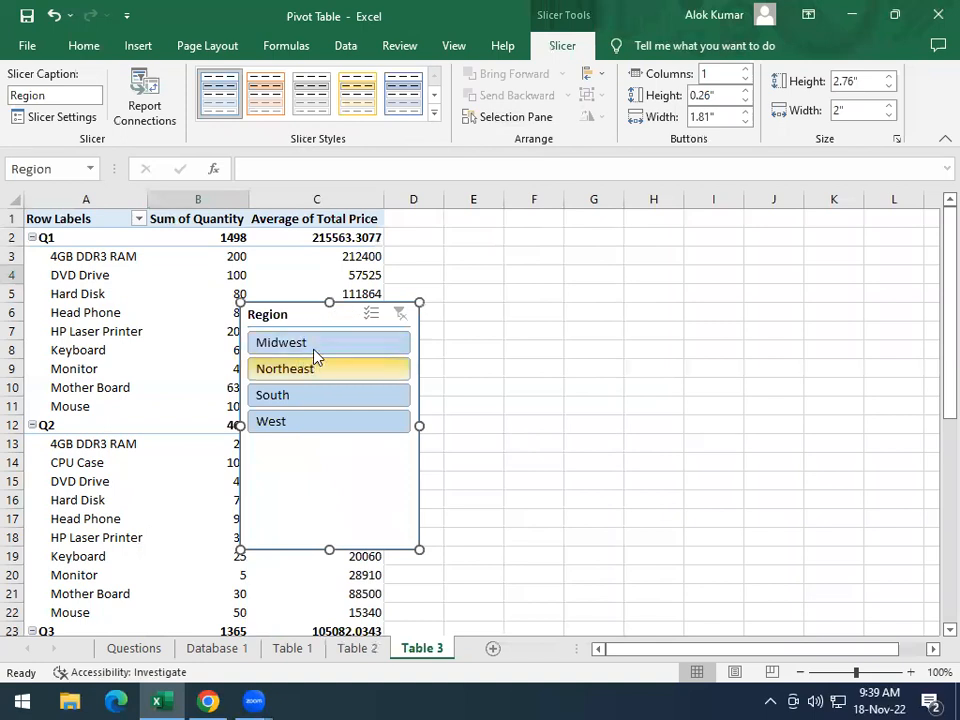
Filter the Region slicer to Midwest and South and move it beside the pivot table, over columns G to I
{"action": "left_click", "coordinate": [309, 343]}
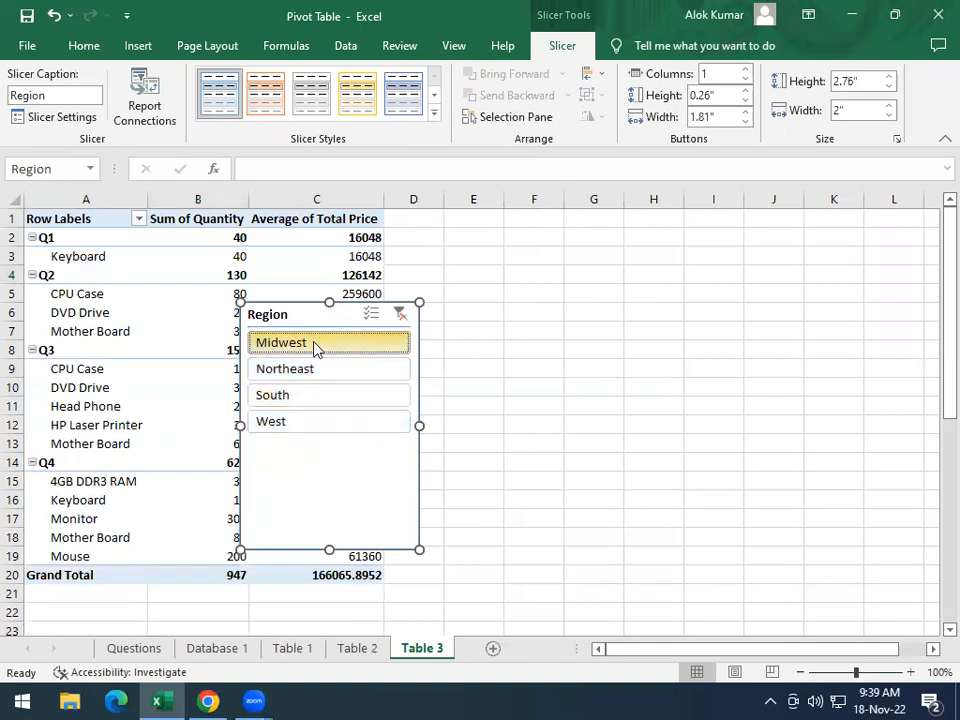
{"action": "left_click", "coordinate": [303, 403], "text": "ctrl"}
{"action": "left_click_drag", "start_coordinate": [324, 316], "coordinate": [660, 227]}
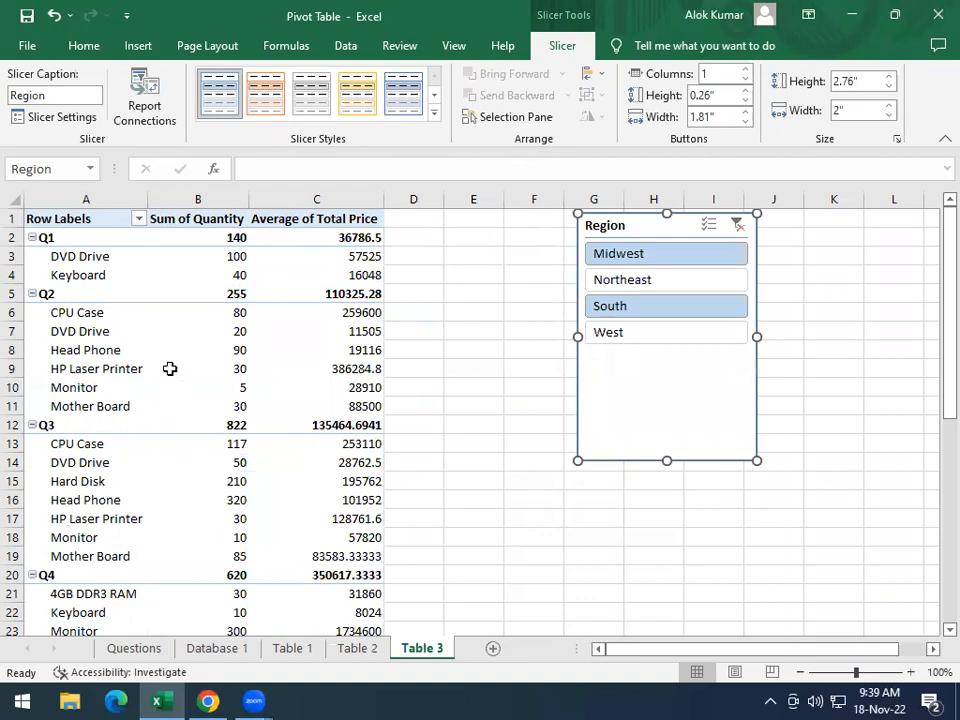
Read the style required by the third task on the Questions sheet and apply Dark Gray, Pivot Style Dark 9 to the Table 3 pivot table
{"action": "left_click", "coordinate": [129, 647]}
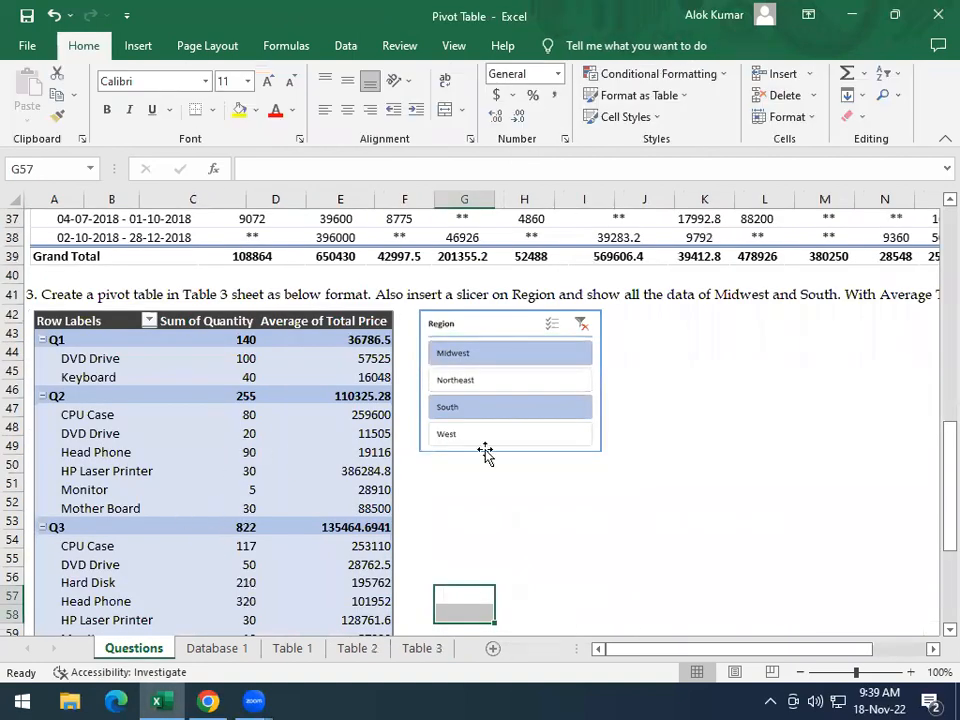
{"action": "left_click_drag", "start_coordinate": [625, 650], "coordinate": [698, 652]}
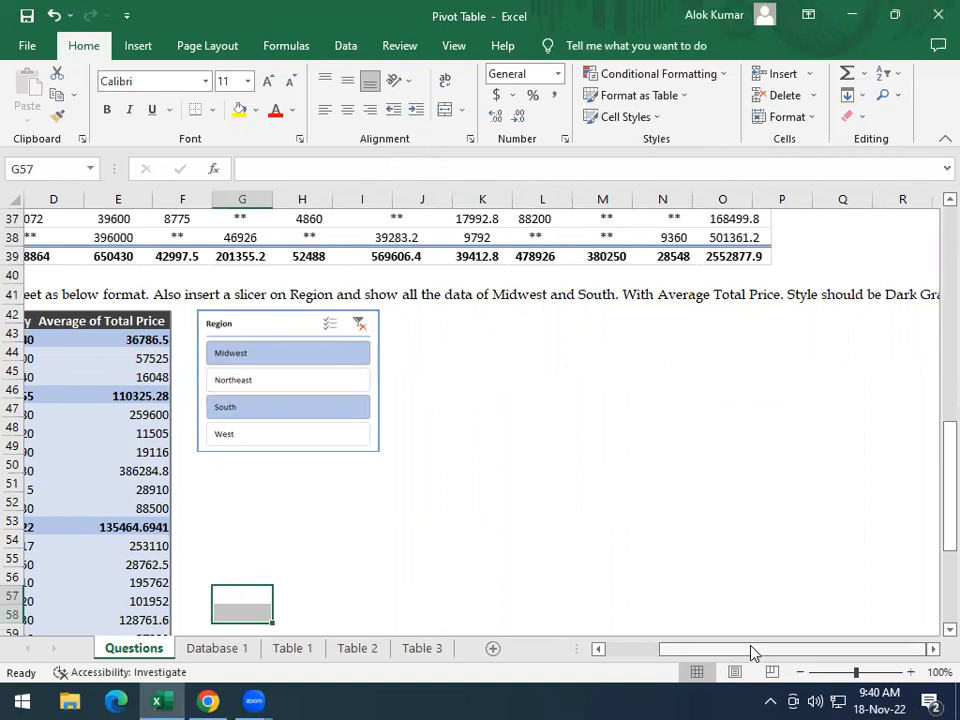
{"action": "double_click", "coordinate": [932, 650]}
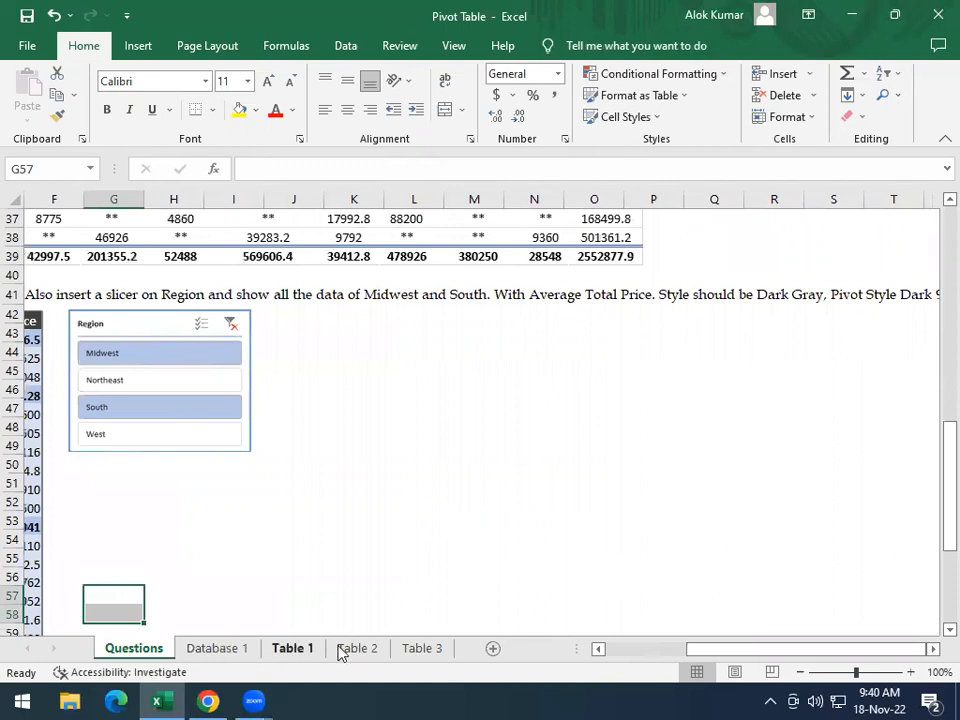
{"action": "left_click", "coordinate": [932, 650]}
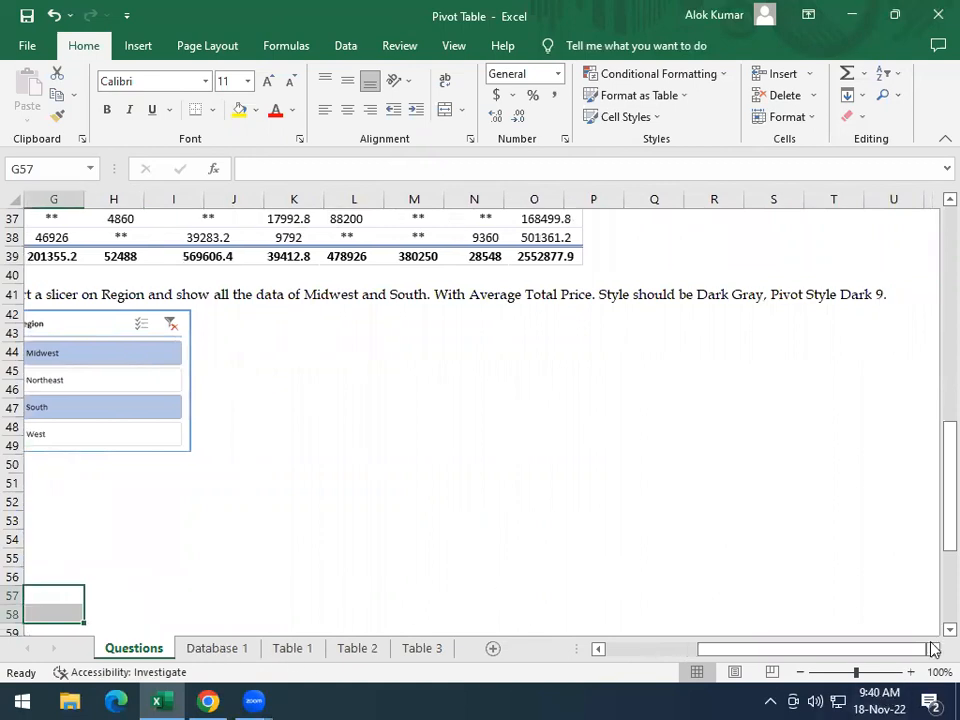
{"action": "left_click", "coordinate": [422, 648]}
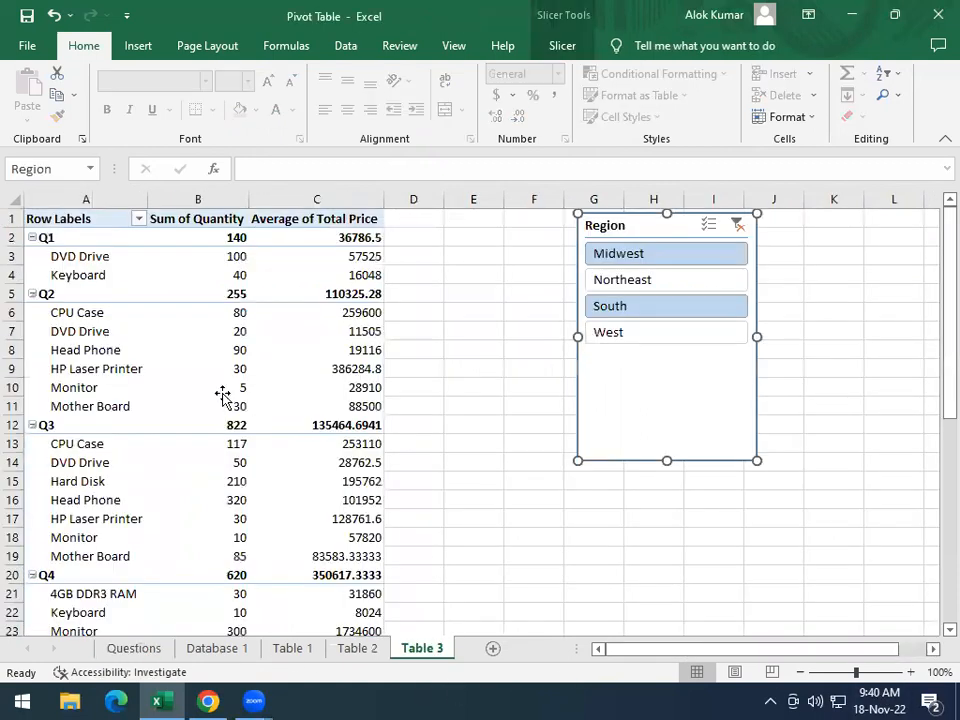
{"action": "left_click", "coordinate": [215, 388]}
{"action": "left_click", "coordinate": [674, 45]}
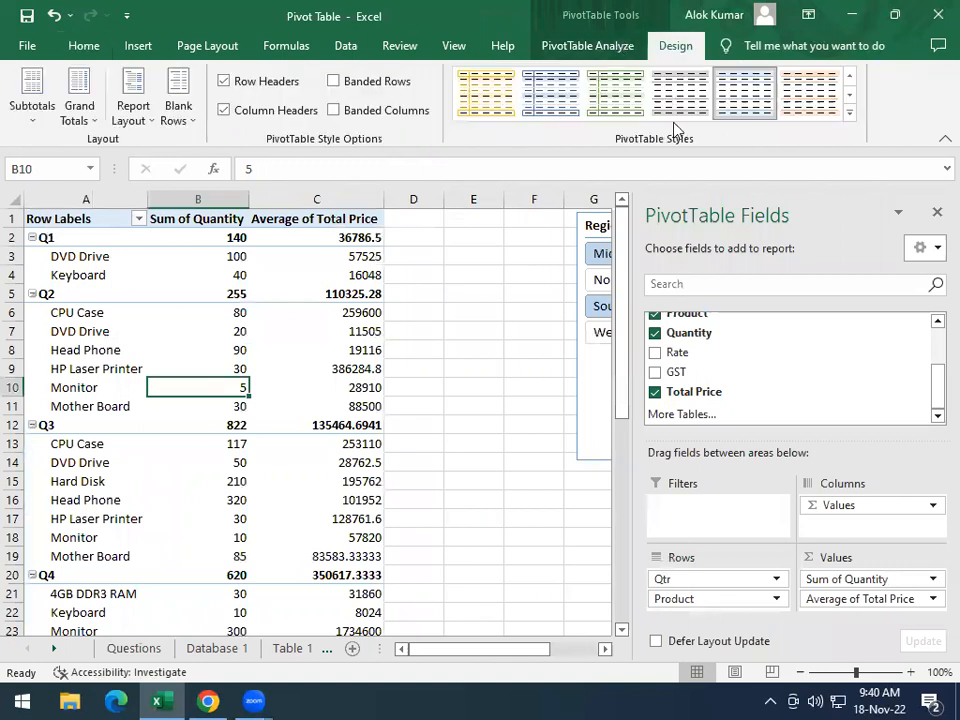
{"action": "left_click", "coordinate": [851, 114]}
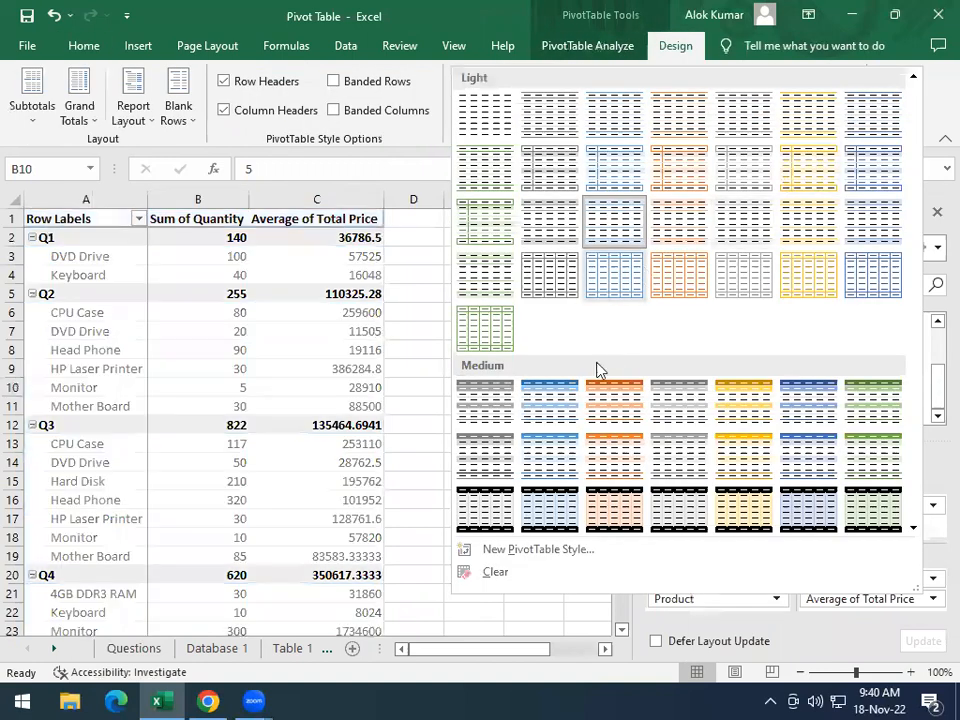
{"action": "scroll", "coordinate": [596, 368], "scroll_direction": "down", "scroll_amount": 3}
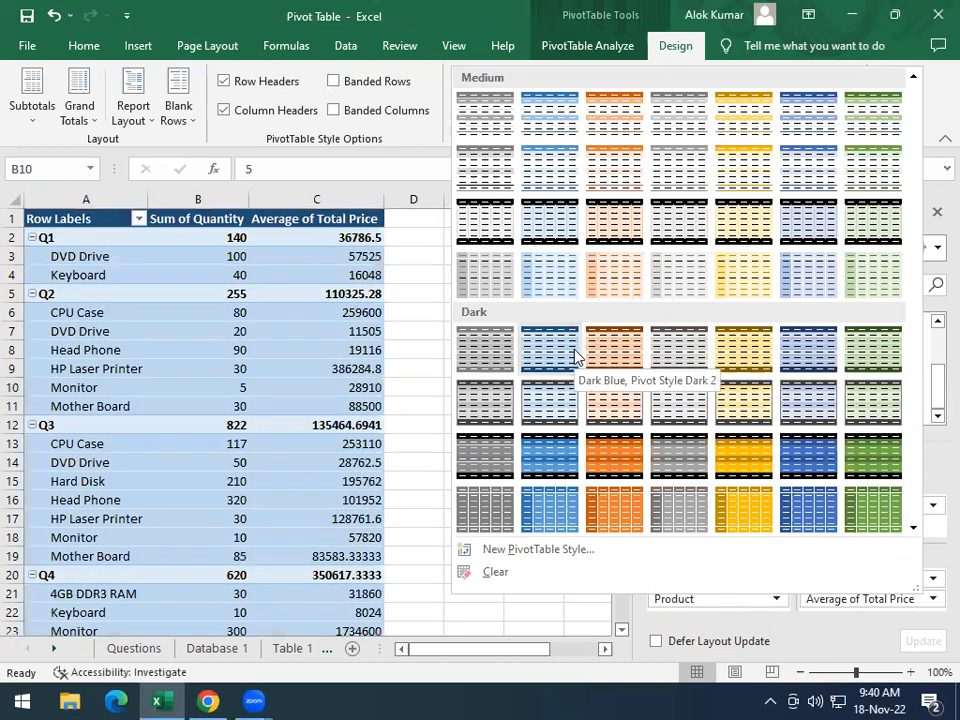
{"action": "scroll", "coordinate": [614, 361], "scroll_direction": "up", "scroll_amount": 1}
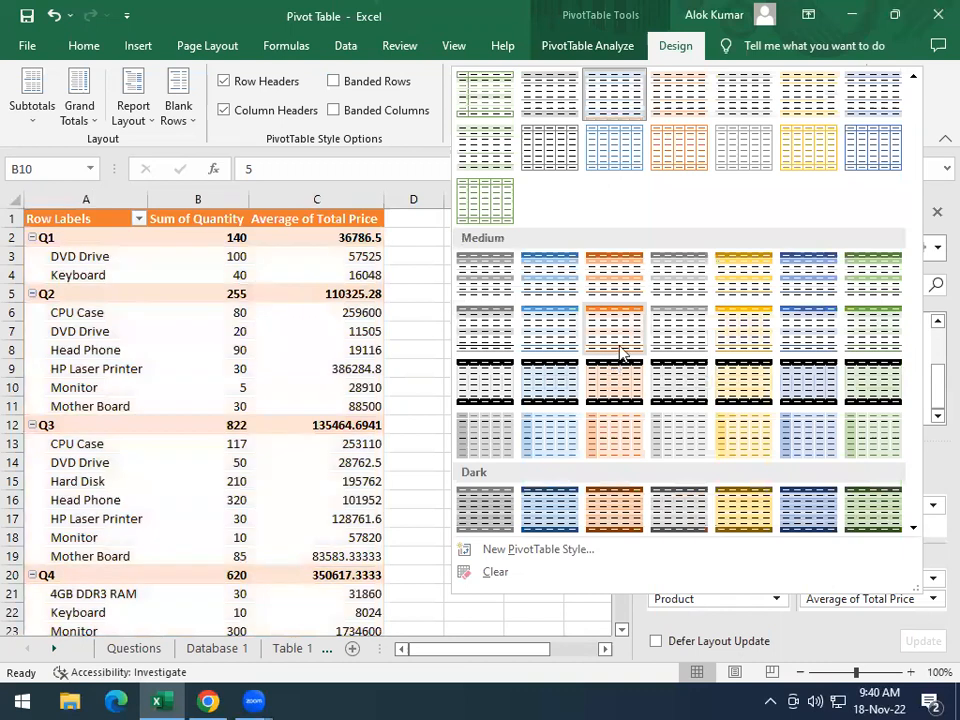
{"action": "scroll", "coordinate": [622, 356], "scroll_direction": "down", "scroll_amount": 1}
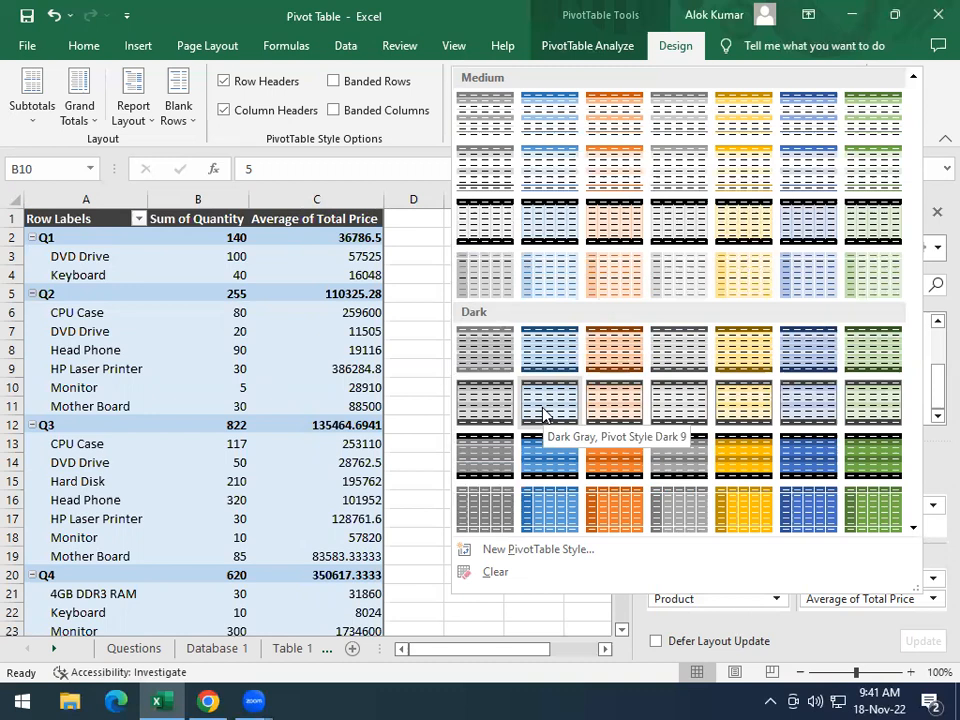
{"action": "left_click", "coordinate": [543, 413]}
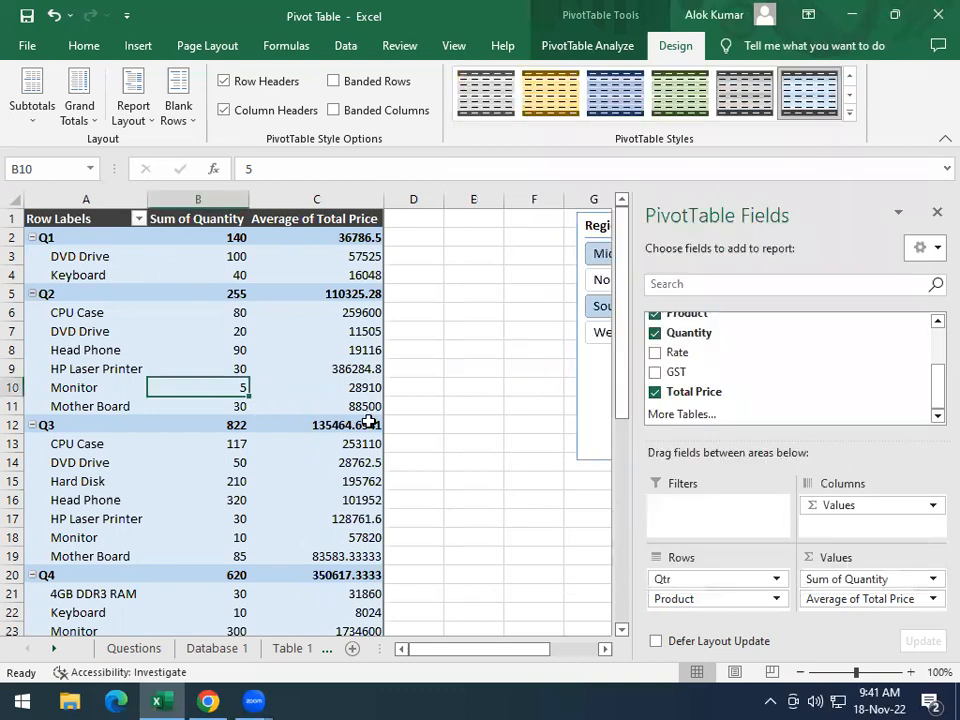
Review the styled Table 3 pivot table against the third task's sample and look back over the samples on the Questions sheet
{"action": "scroll", "coordinate": [369, 425], "scroll_direction": "down", "scroll_amount": 2}
{"action": "scroll", "coordinate": [275, 316], "scroll_direction": "up", "scroll_amount": 2}
{"action": "left_click", "coordinate": [148, 650]}
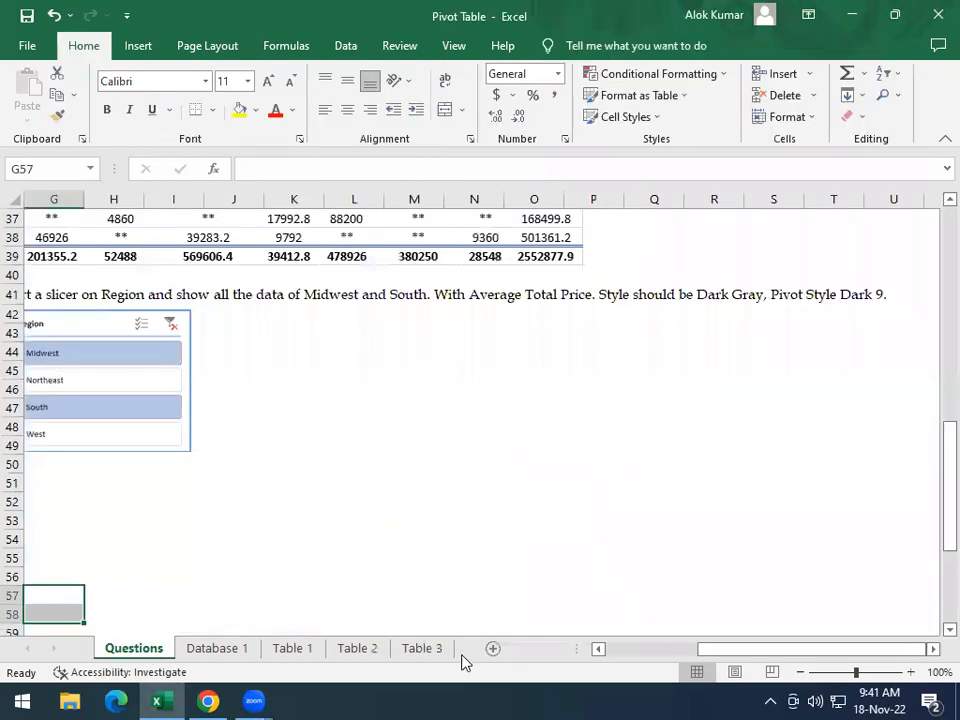
{"action": "left_click_drag", "start_coordinate": [725, 652], "coordinate": [630, 650]}
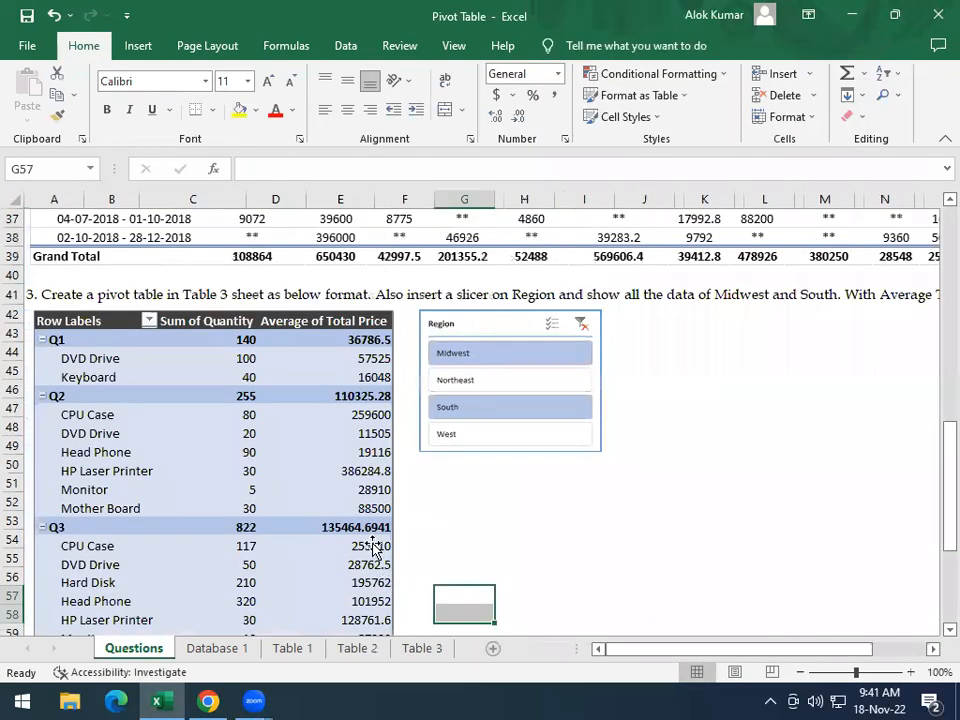
{"action": "scroll", "coordinate": [372, 545], "scroll_direction": "down", "scroll_amount": 7}
{"action": "scroll", "coordinate": [327, 533], "scroll_direction": "up", "scroll_amount": 13}
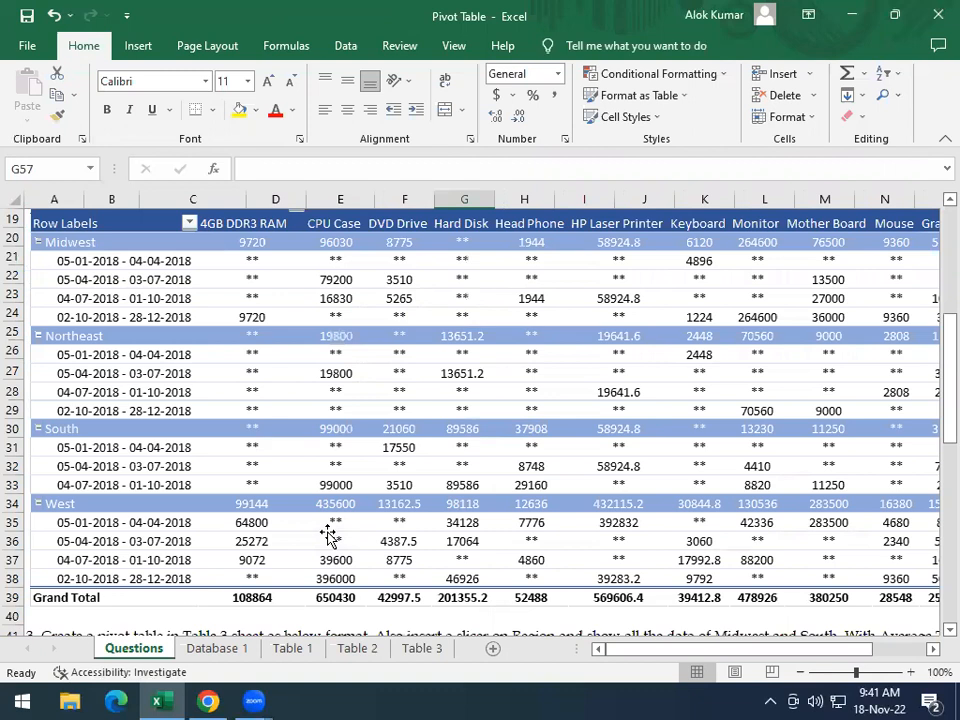
{"action": "scroll", "coordinate": [279, 296], "scroll_direction": "down", "scroll_amount": 5}
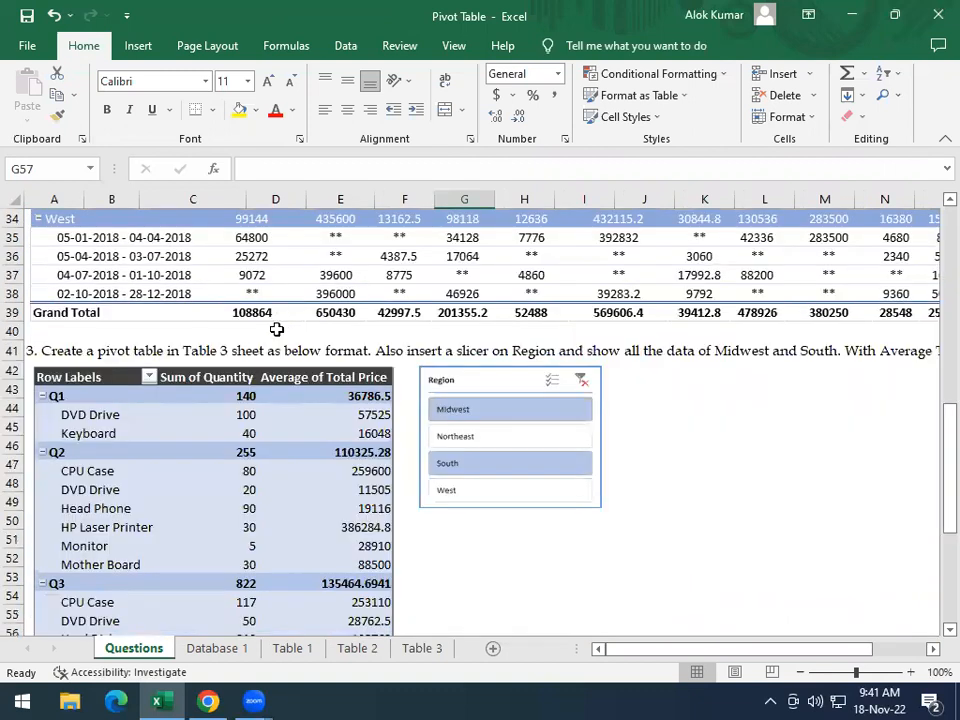
{"action": "scroll", "coordinate": [343, 375], "scroll_direction": "down", "scroll_amount": 8}
{"action": "scroll", "coordinate": [334, 381], "scroll_direction": "up", "scroll_amount": 10}
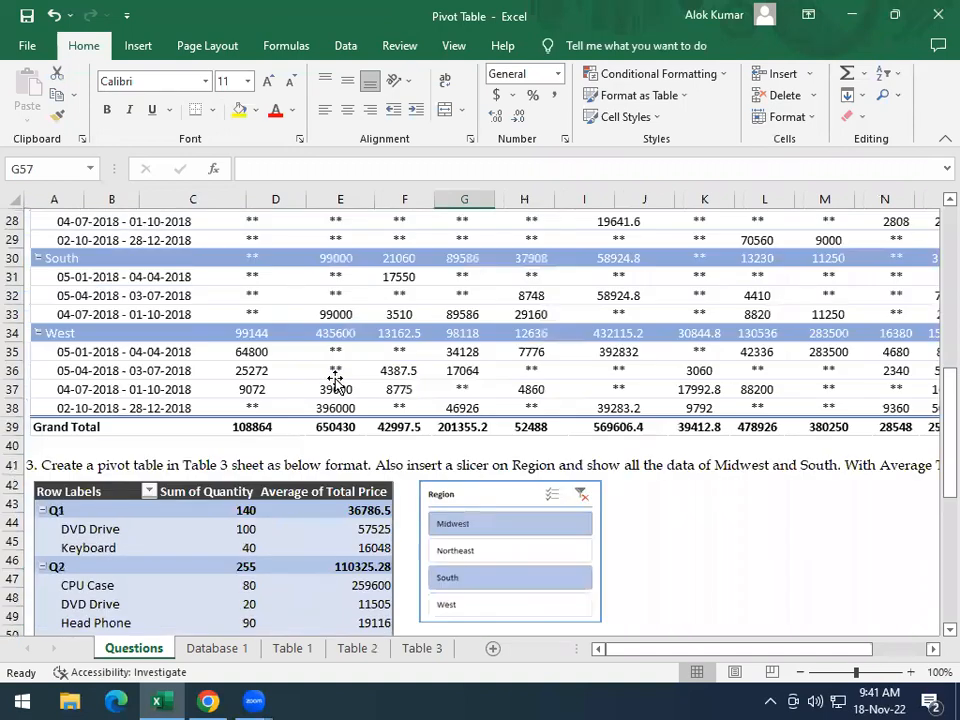
{"action": "scroll", "coordinate": [336, 381], "scroll_direction": "up", "scroll_amount": 3}
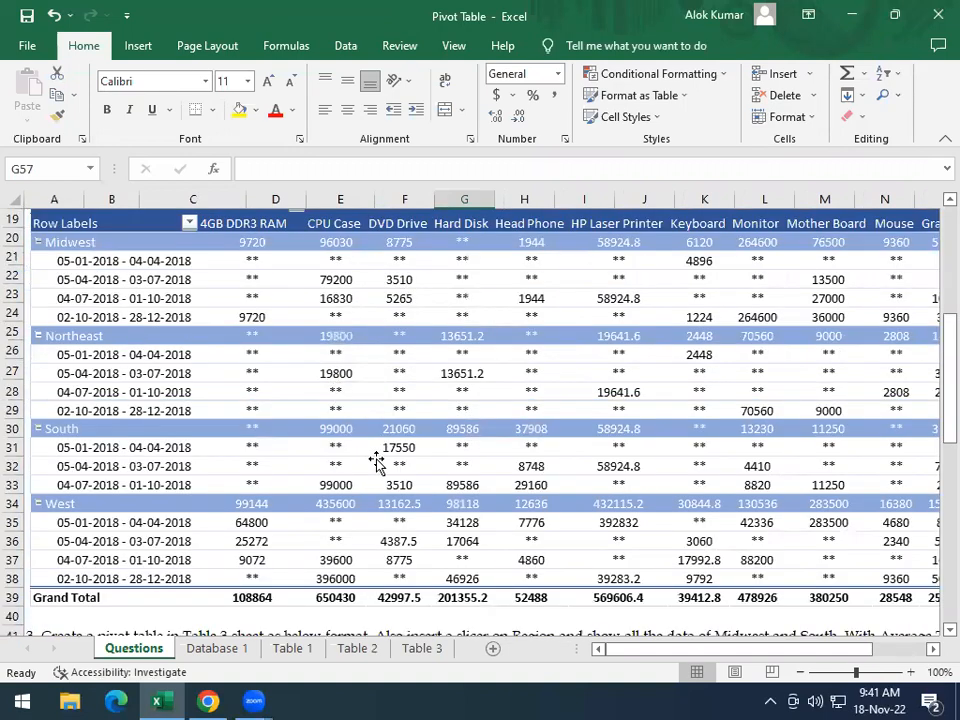